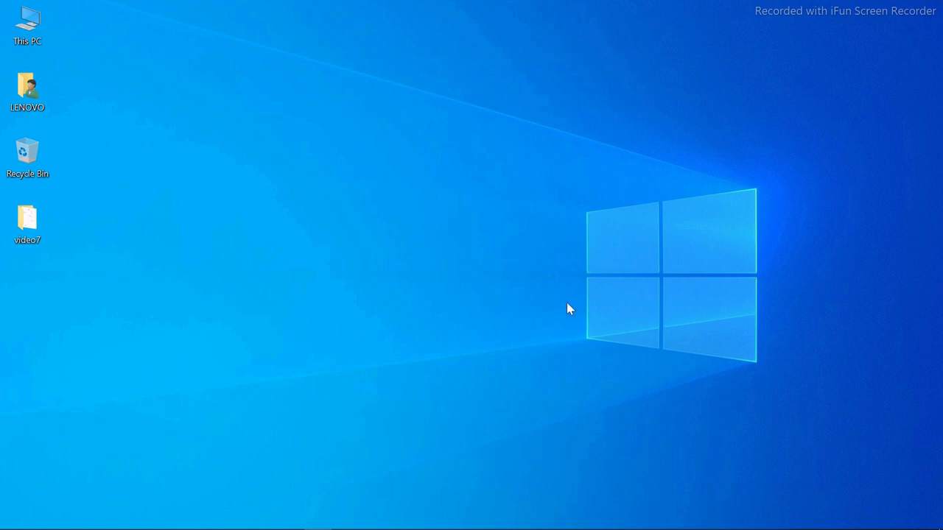
Launch AutoCAD 2020 and dismiss the display-scale warning to reach the Start tab.
left_click(402, 522)
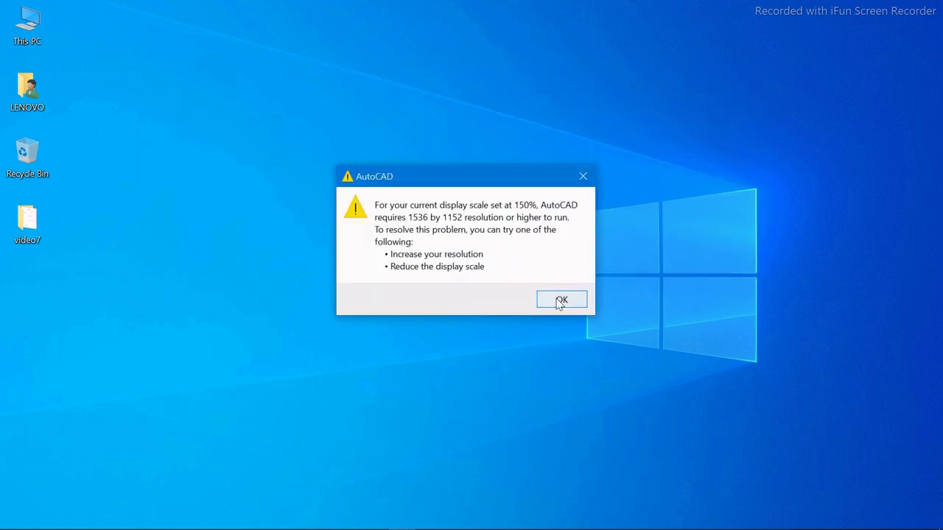
left_click(560, 300)
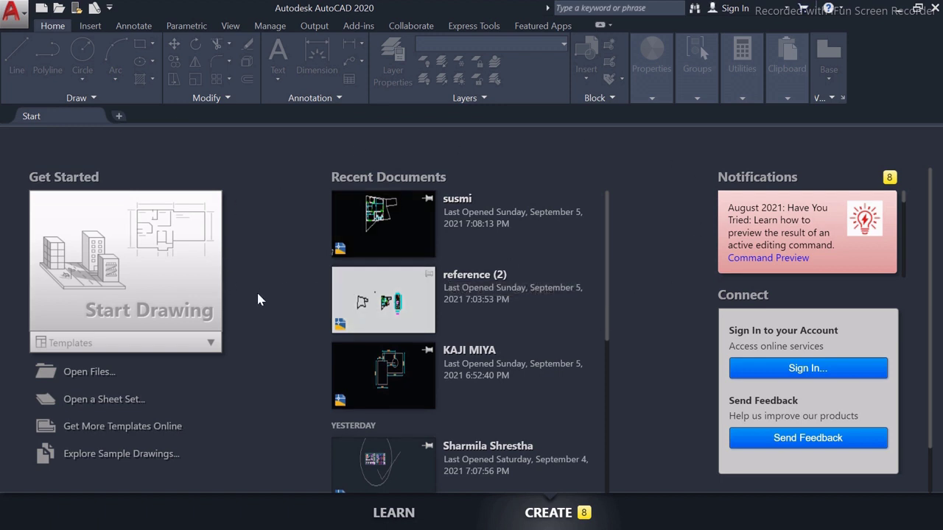
Start the blank drawing Drawing2 and pan its empty model space into position.
left_click(177, 277)
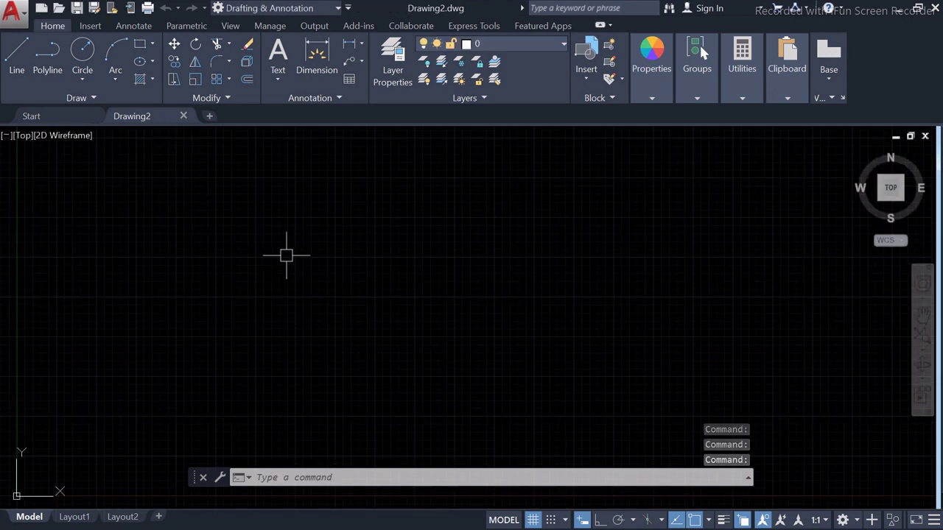
scroll(332, 271, "down", 2)
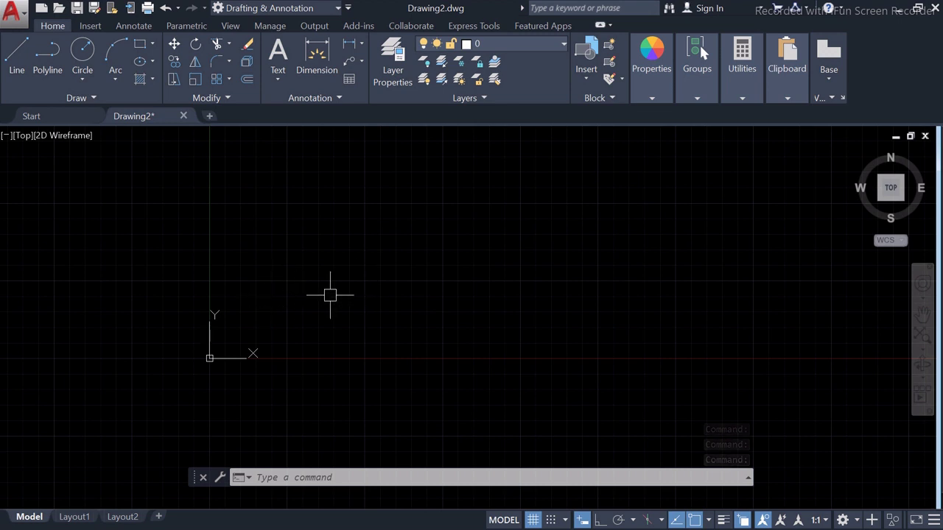
middle_click_drag(332, 292, 231, 345)
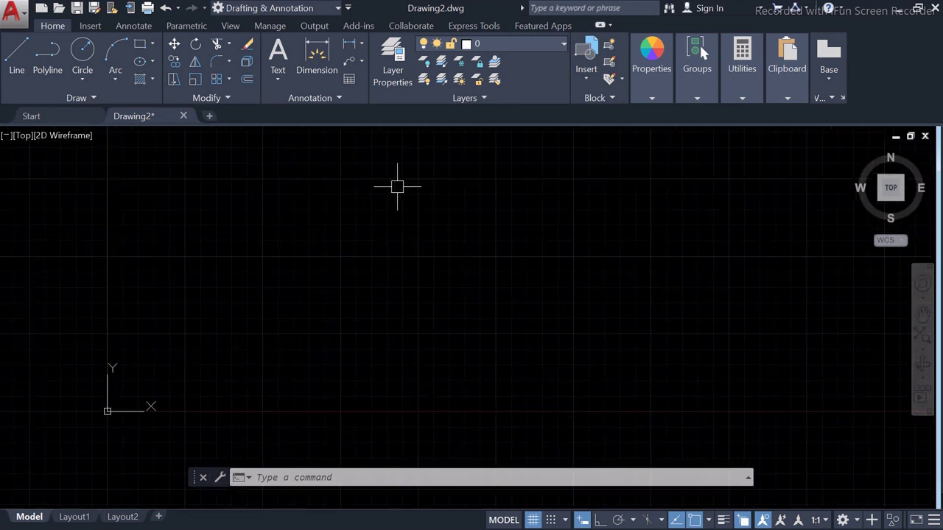
middle_click_drag(397, 186, 373, 252)
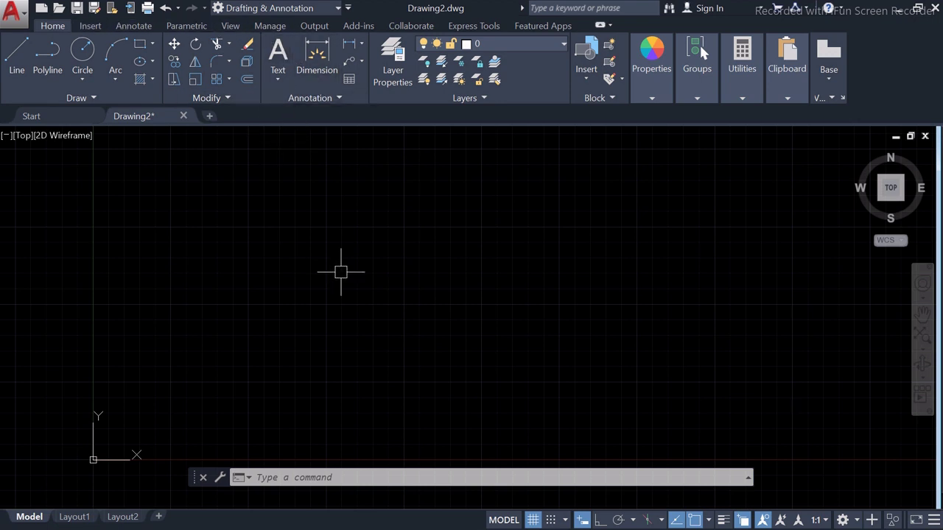
Attach 'image 1' from the Desktop video7 folder and pick its insertion point.
left_click(90, 27)
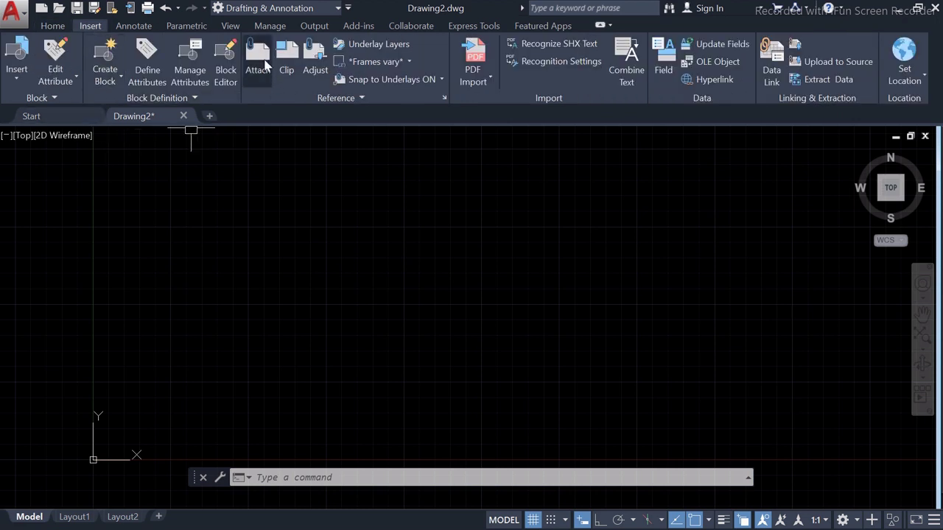
left_click(260, 62)
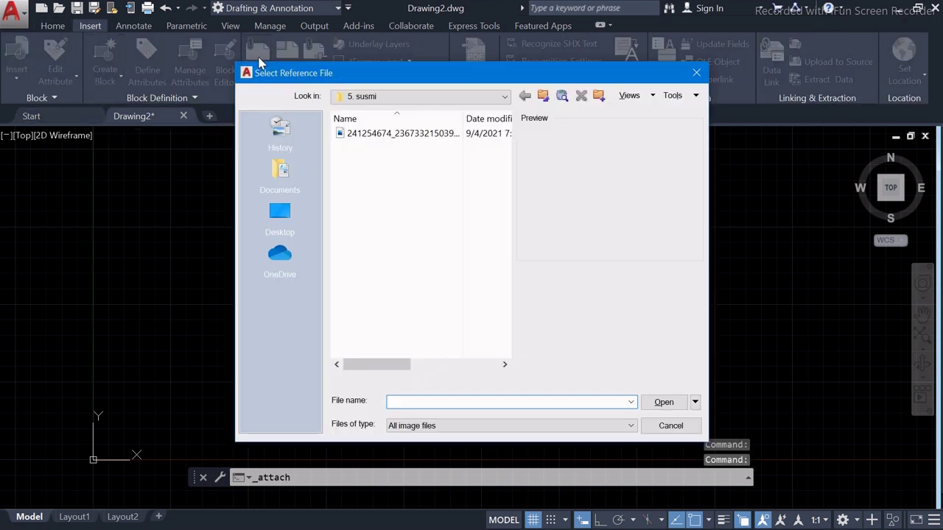
left_click(280, 214)
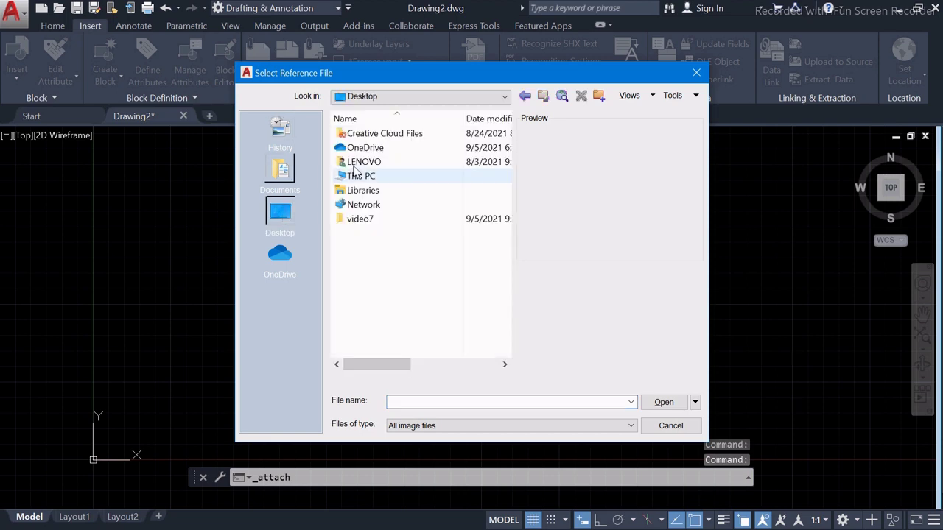
double_click(380, 219)
left_click(363, 133)
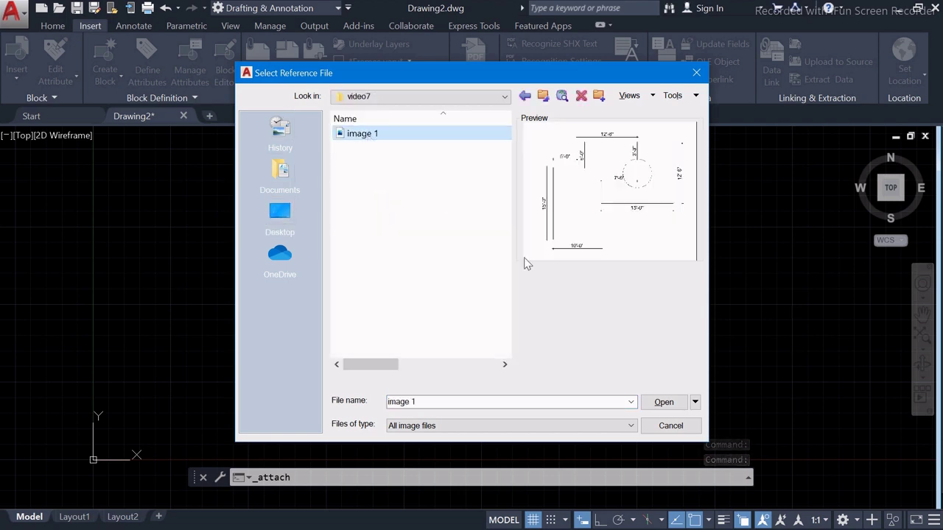
key("Return")
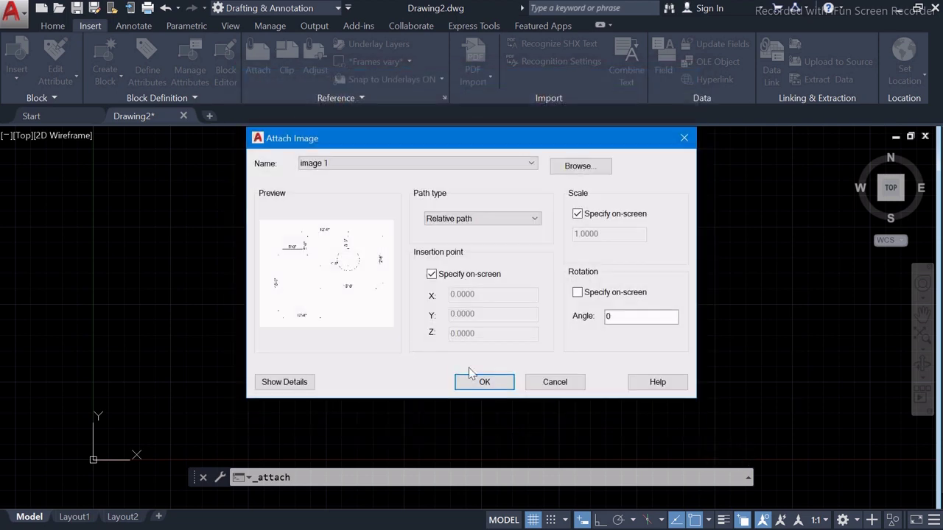
left_click(483, 380)
left_click(281, 346)
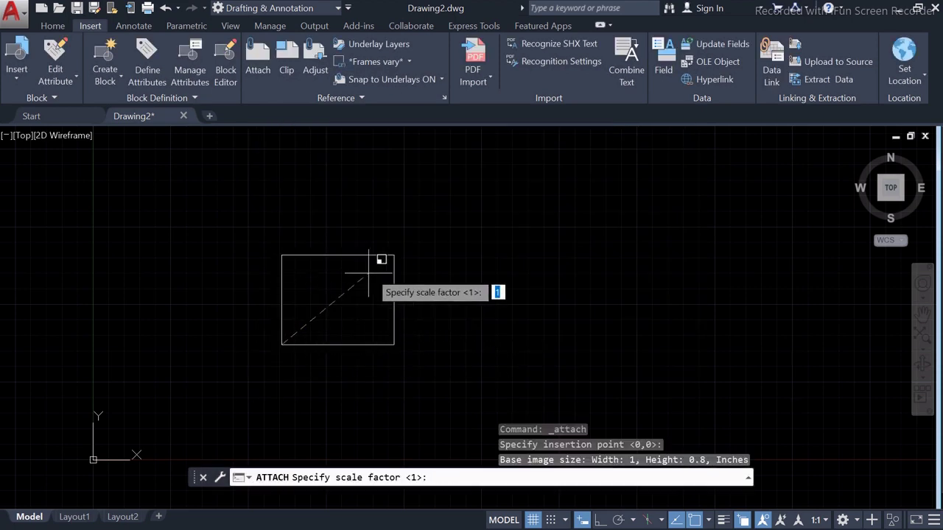
Place the floor-plan image at scale factor 1, then go back to the Home tab tools.
left_click(423, 217)
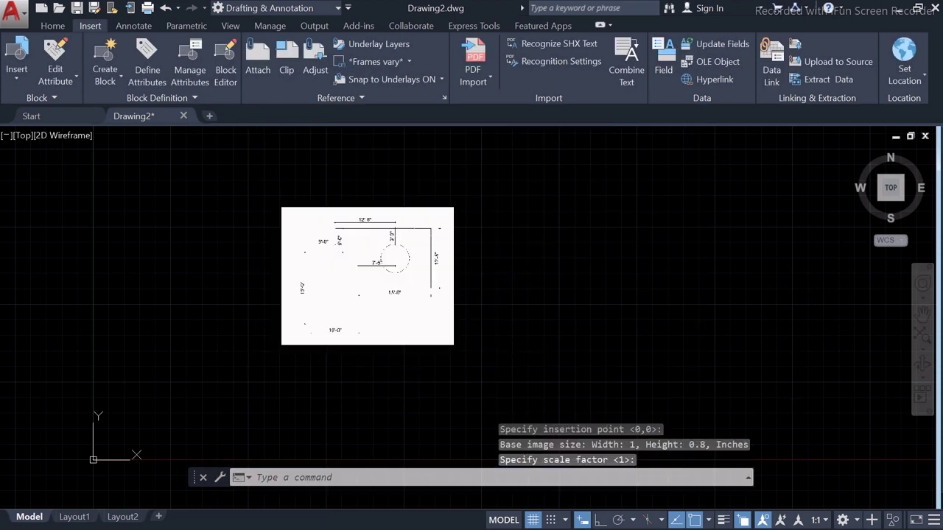
scroll(350, 273, "up", 6)
scroll(350, 273, "down", 5)
scroll(350, 274, "up", 4)
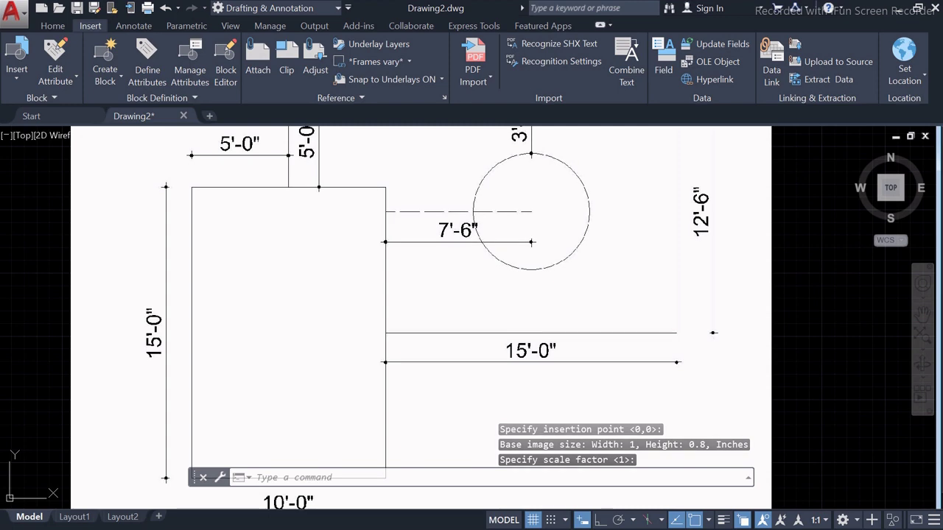
scroll(294, 261, "down", 4)
scroll(294, 262, "up", 2)
scroll(295, 261, "down", 4)
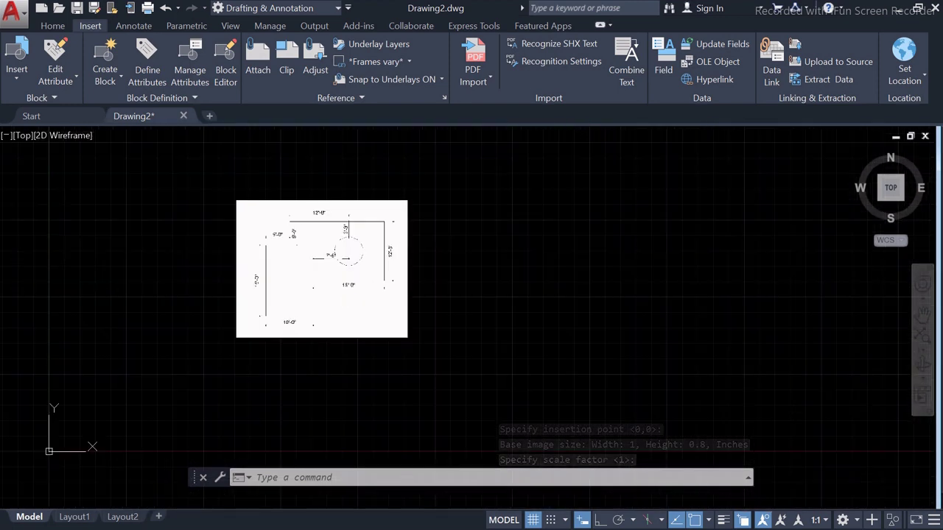
scroll(316, 250, "up", 5)
scroll(283, 252, "down", 2)
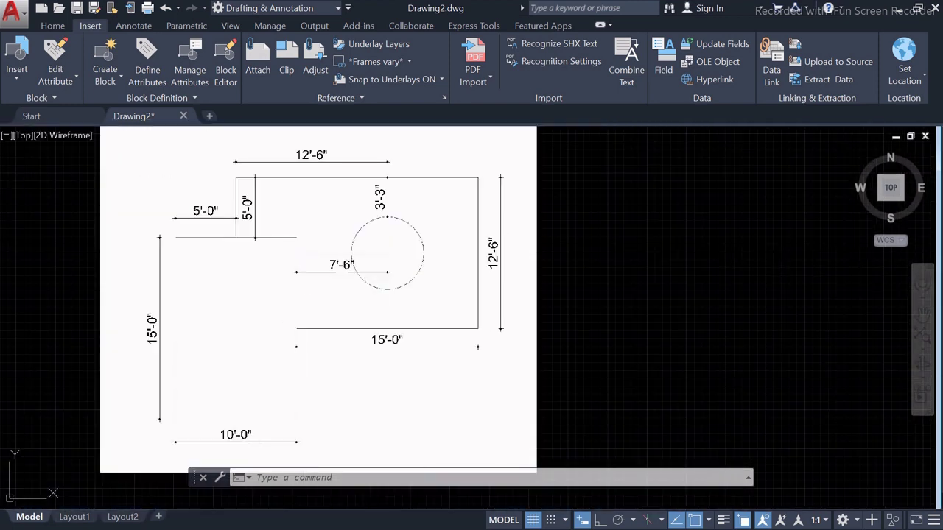
scroll(254, 238, "down", 2)
scroll(255, 239, "down", 2)
scroll(254, 239, "up", 2)
scroll(254, 239, "up", 2)
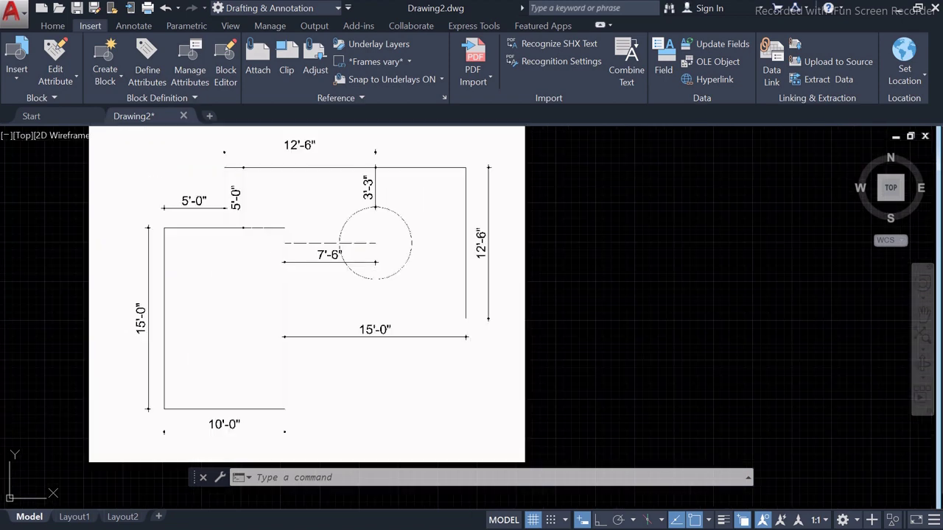
scroll(253, 243, "down", 2)
middle_click_drag(543, 275, 420, 276)
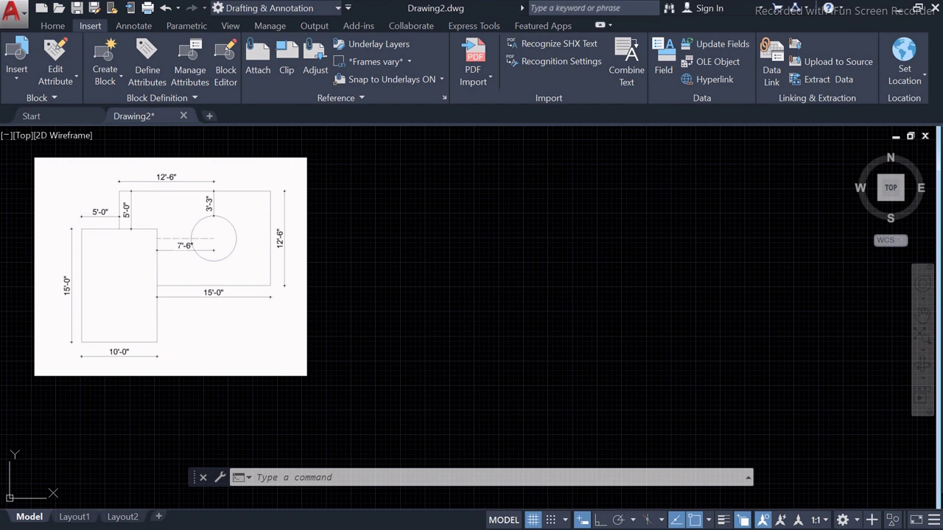
key("Escape")
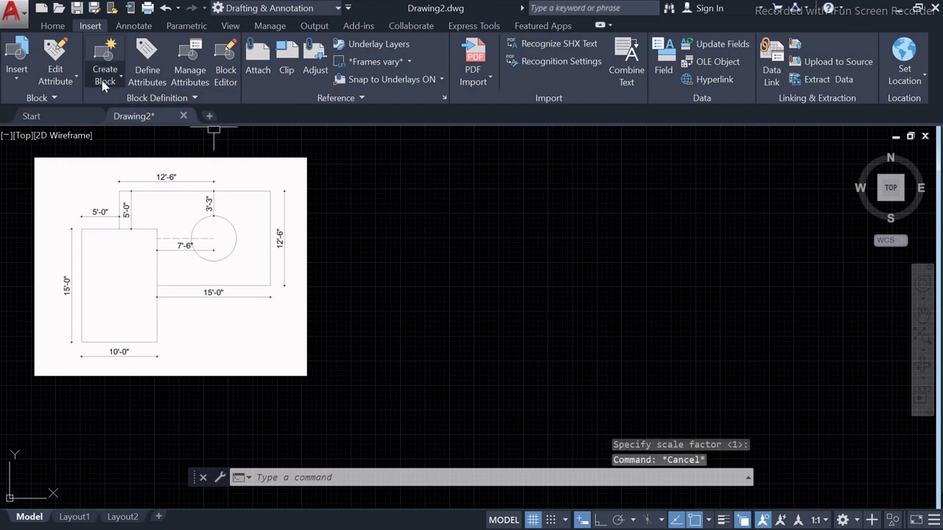
left_click(61, 28)
middle_click_drag(522, 247, 441, 284)
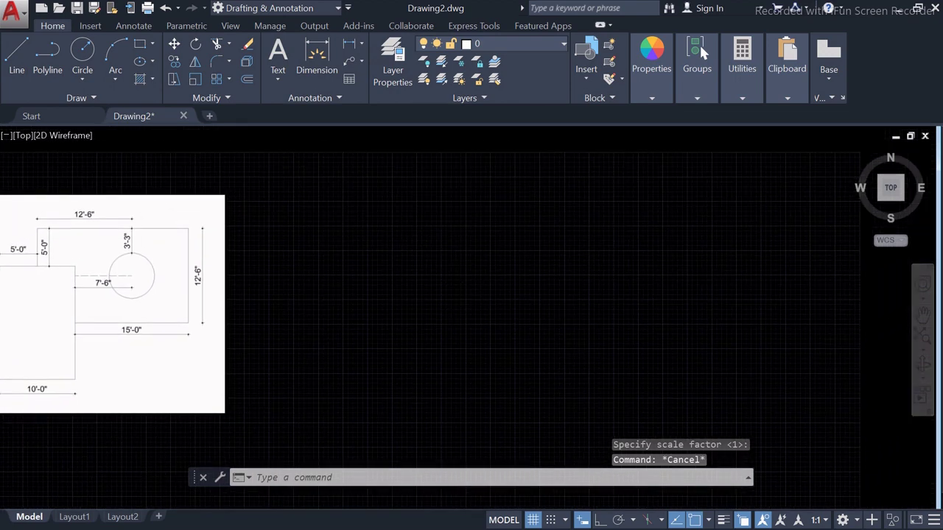
scroll(471, 283, "down", 2)
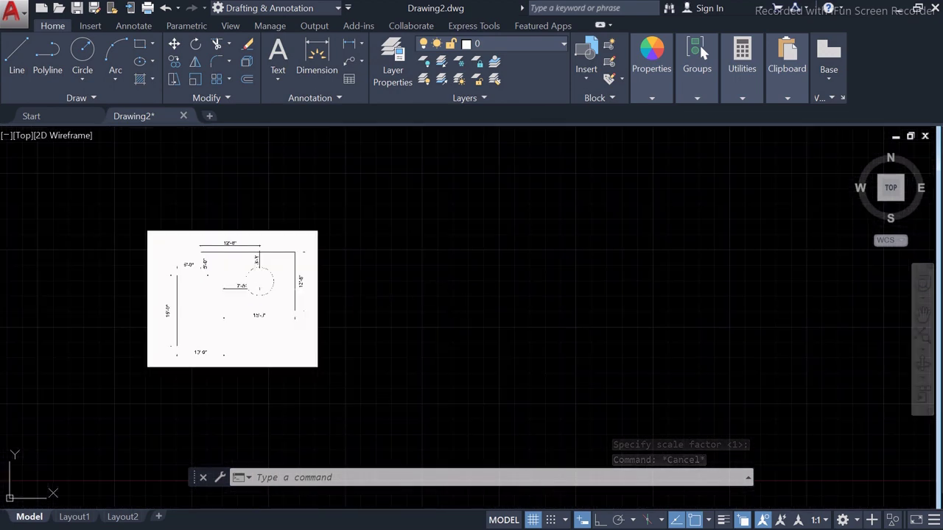
Set the drawing units to Architectural, 0'-0" precision, with Feet as the insertion scale.
scroll(376, 302, "up", 2)
type("UN")
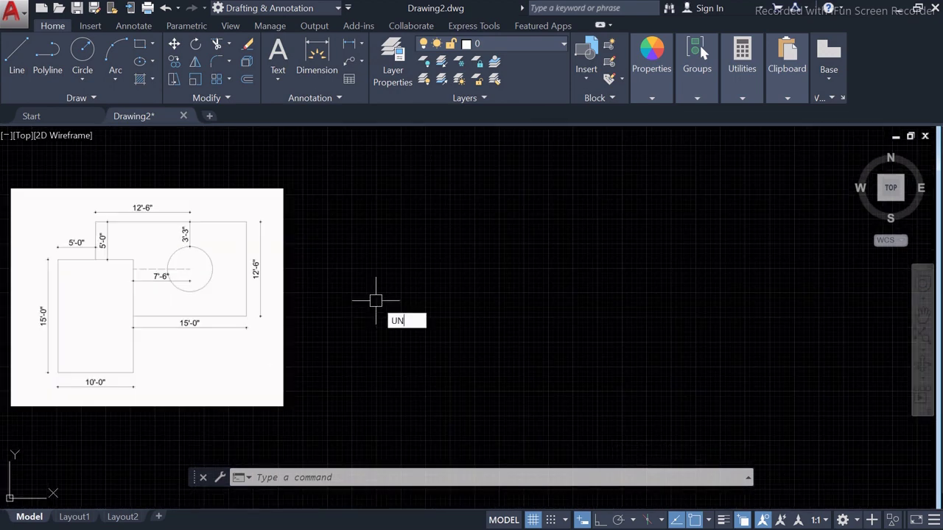
key("Return")
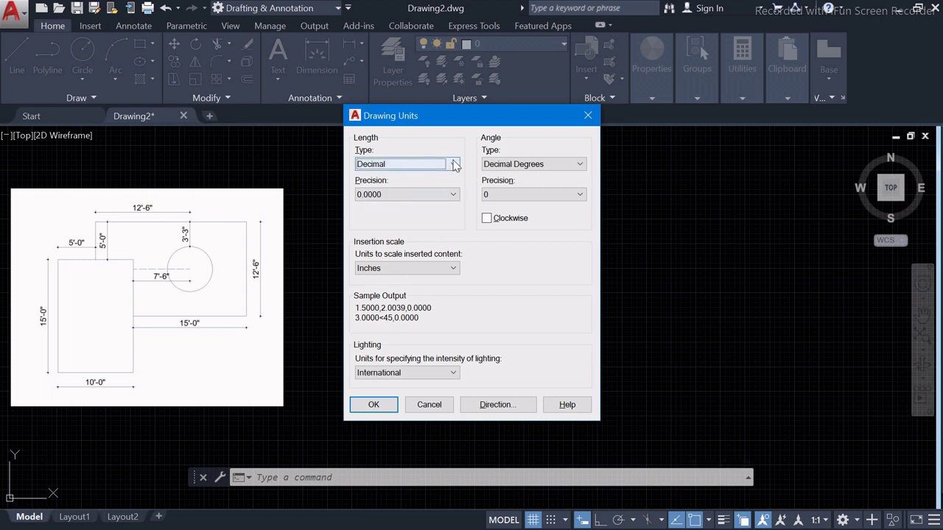
left_click(452, 163)
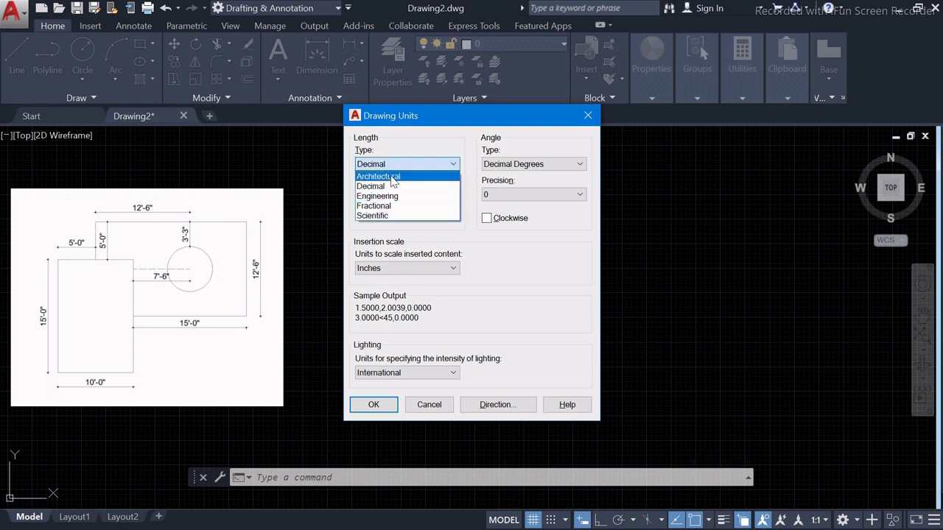
left_click(385, 177)
left_click(453, 195)
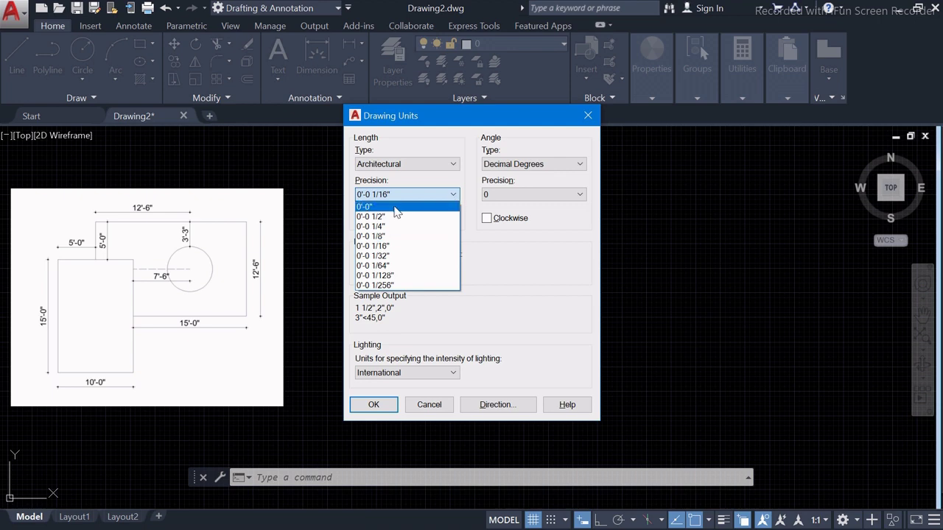
left_click(413, 206)
left_click(453, 268)
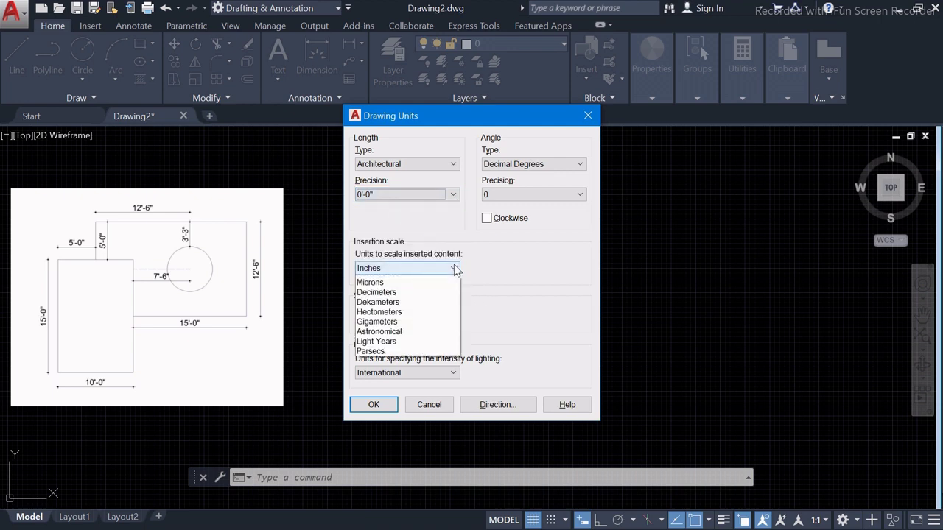
left_click(390, 304)
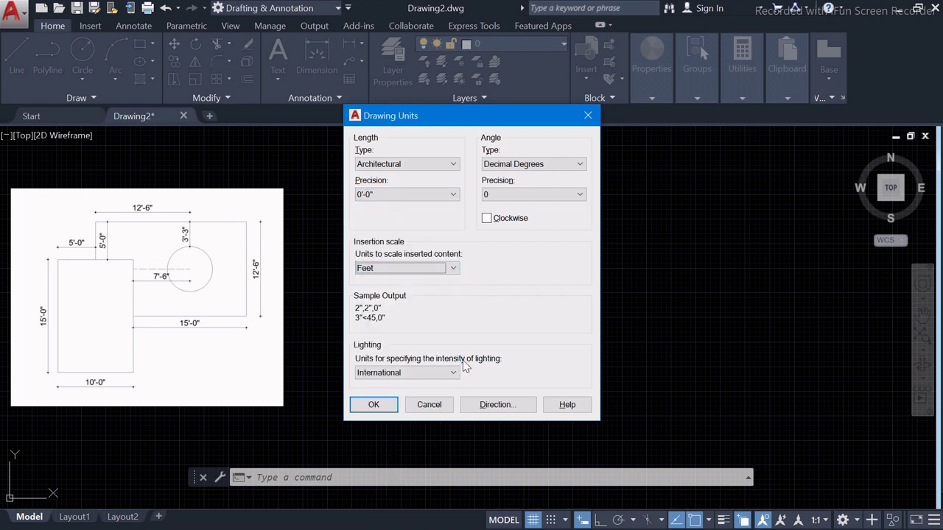
left_click(381, 408)
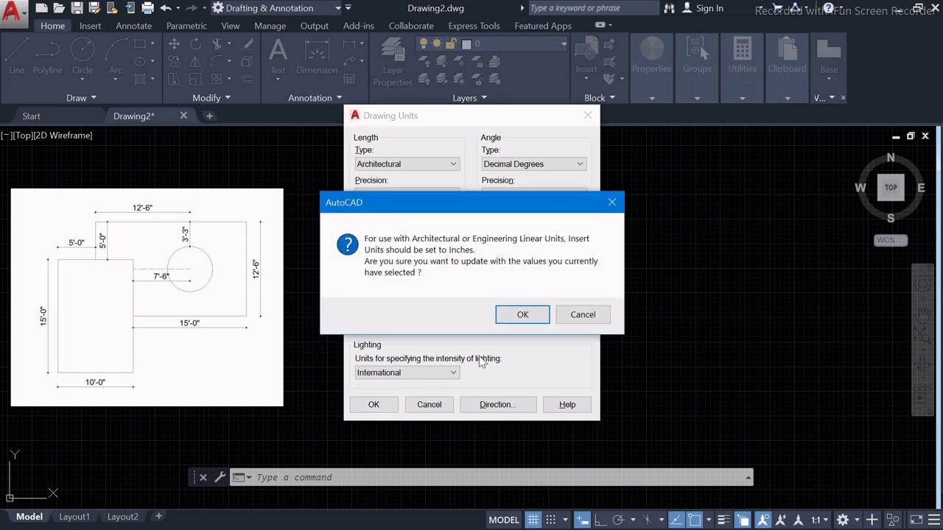
left_click(520, 314)
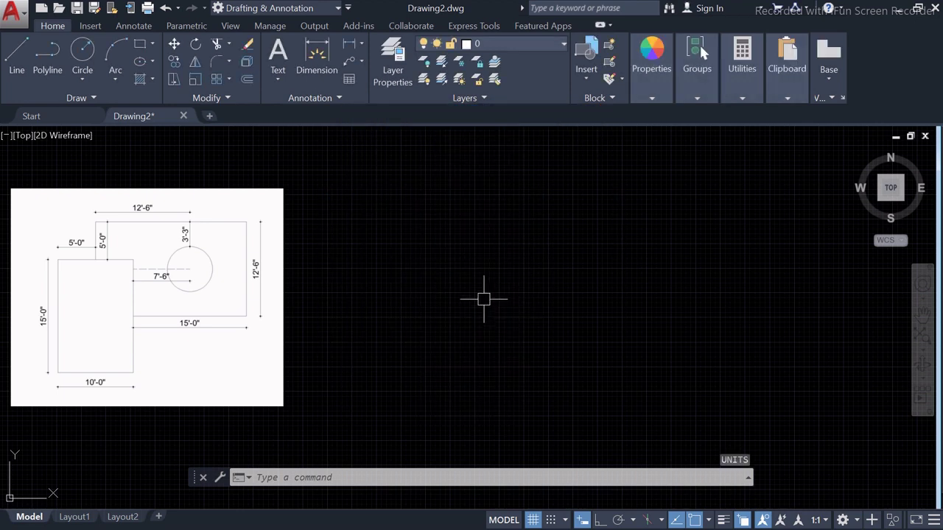
Zoom out and pan so the whole reference floor plan sits at the left of the view.
scroll(484, 294, "down", 1)
scroll(361, 262, "up", 1)
middle_click_drag(431, 288, 512, 245)
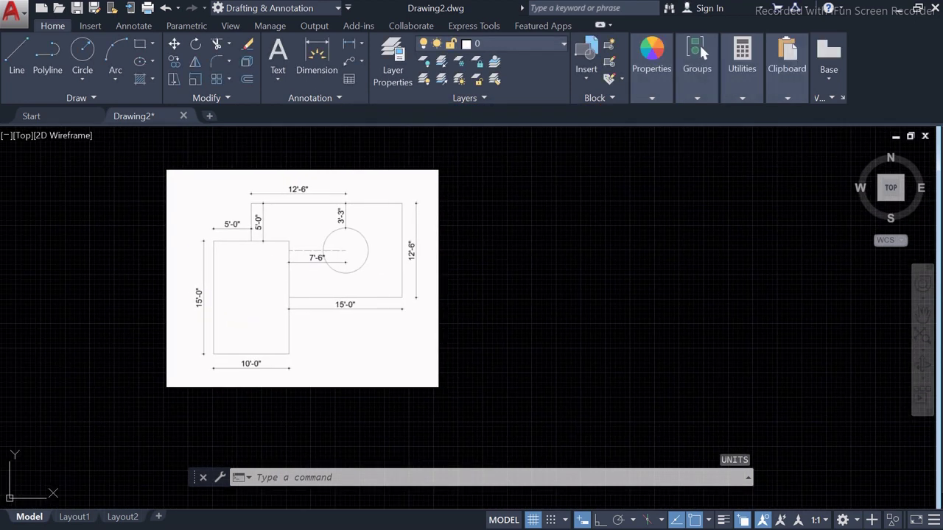
scroll(204, 309, "up", 2)
scroll(210, 291, "down", 3)
scroll(210, 291, "up", 5)
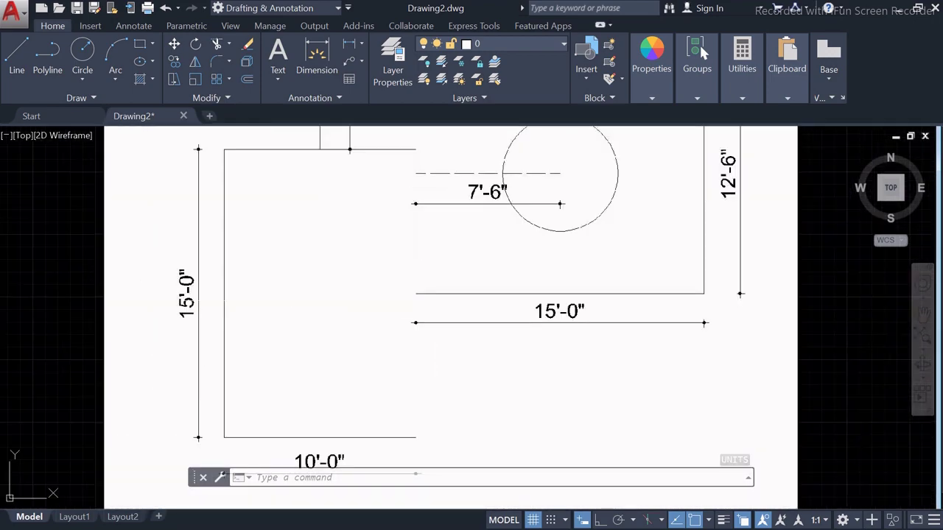
scroll(370, 348, "down", 4)
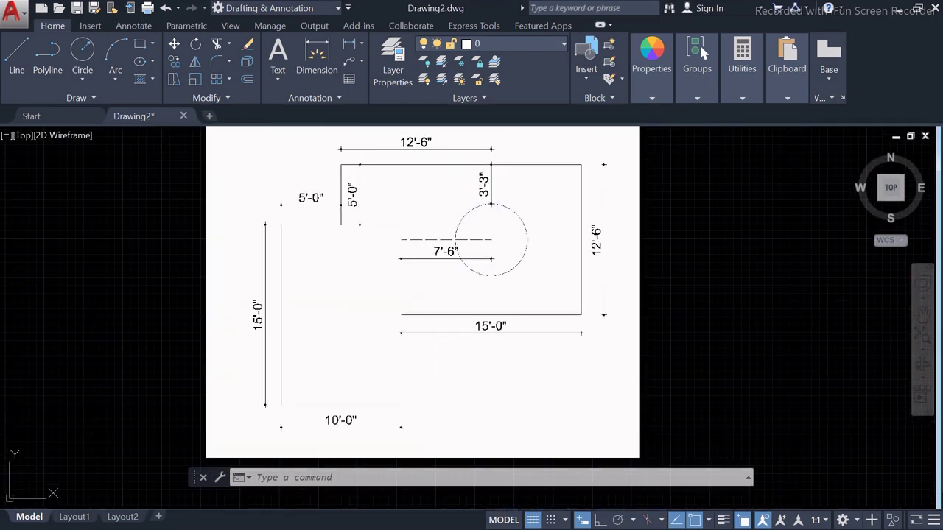
middle_click_drag(411, 358, 172, 347)
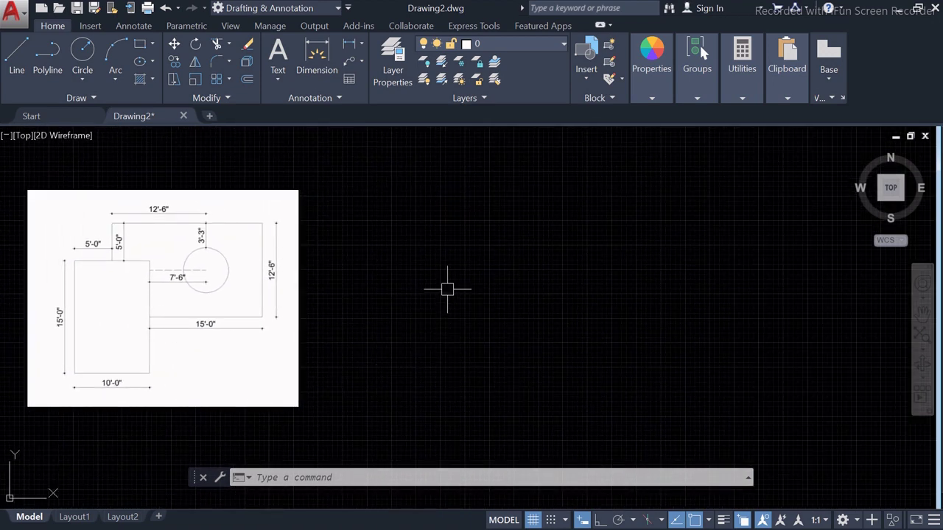
type("L")
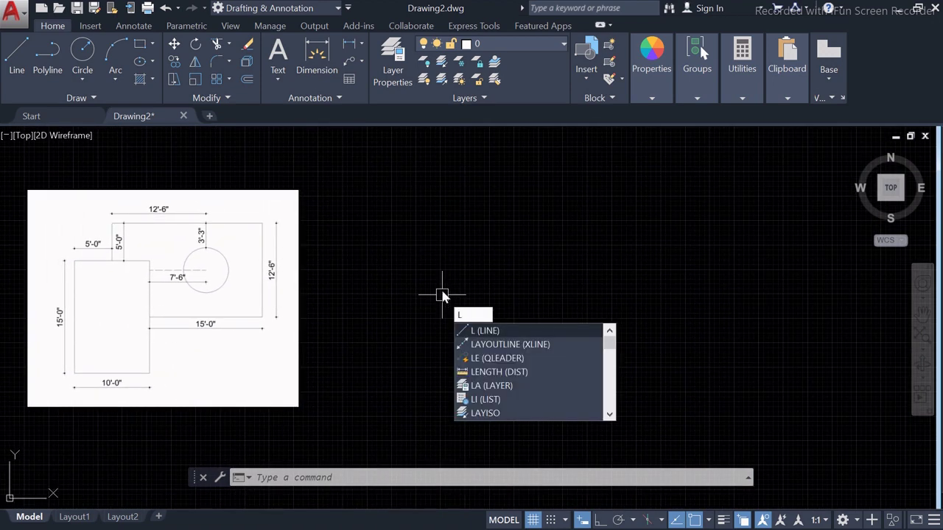
key("Return")
left_click(438, 215)
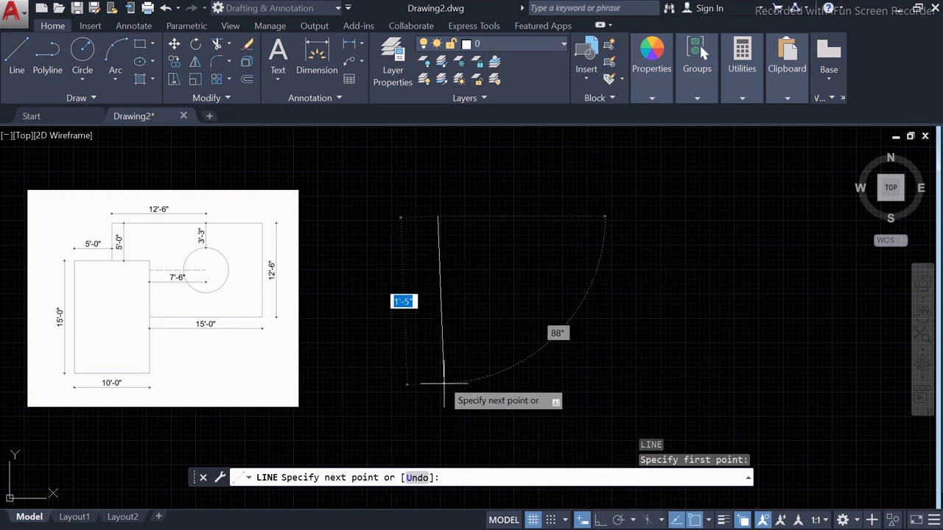
left_click(601, 520)
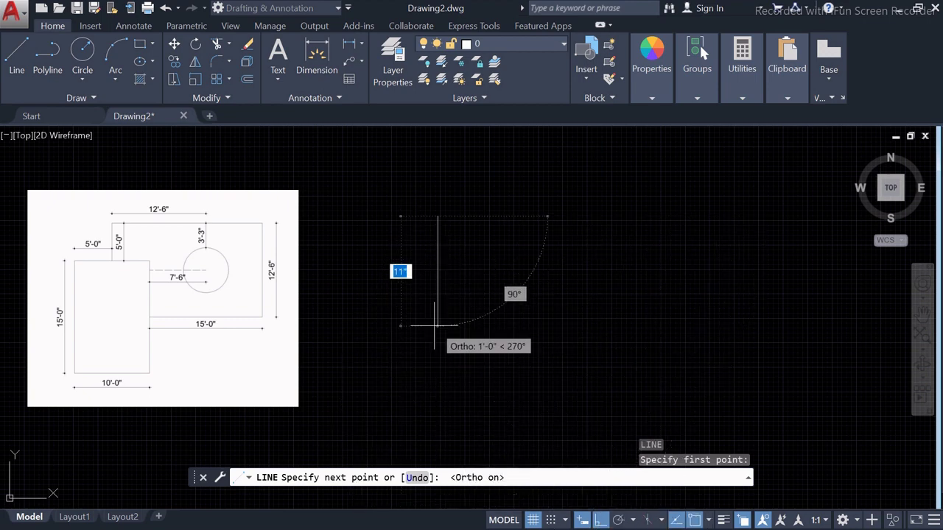
type("15'")
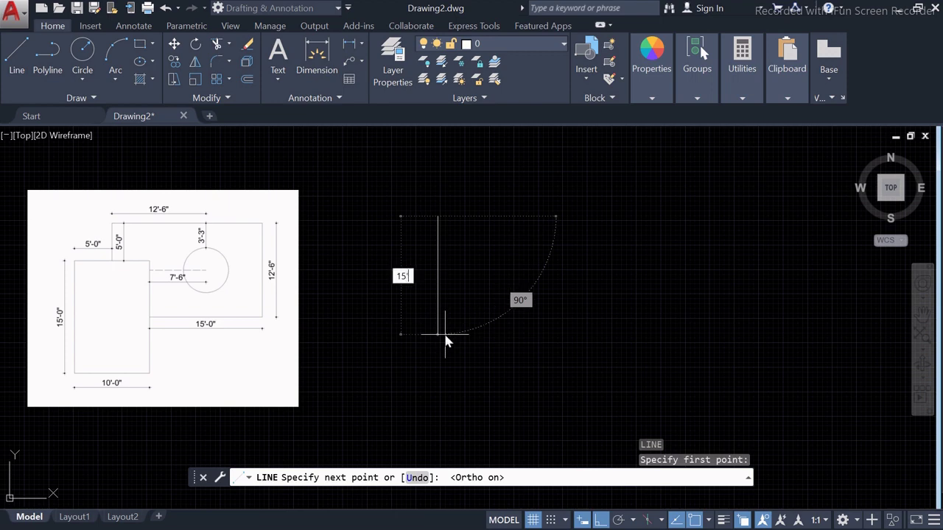
key("Return")
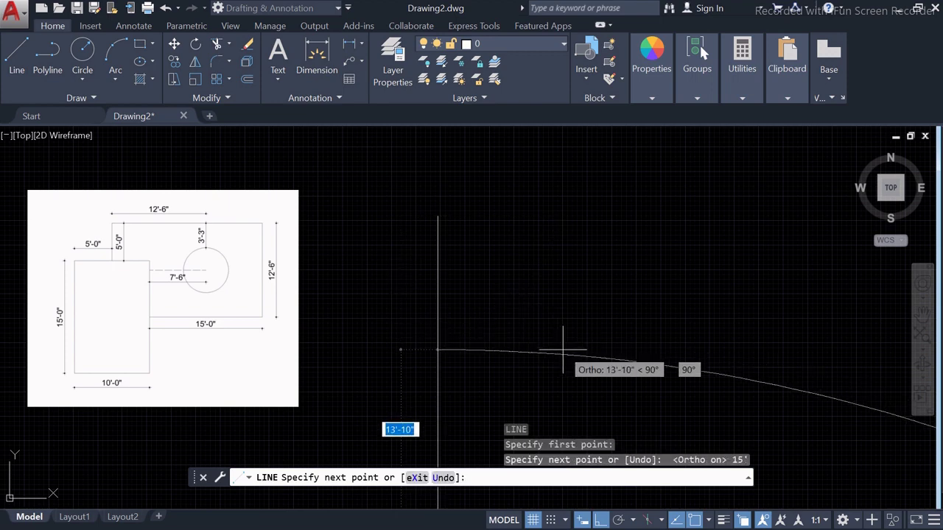
scroll(412, 265, "down", 3)
middle_click_drag(412, 298, 276, 215)
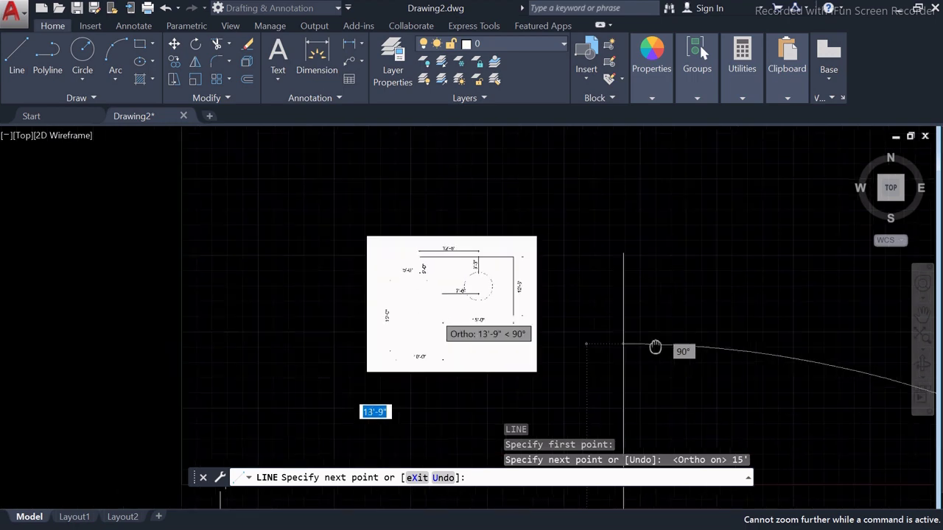
scroll(428, 274, "down", 1)
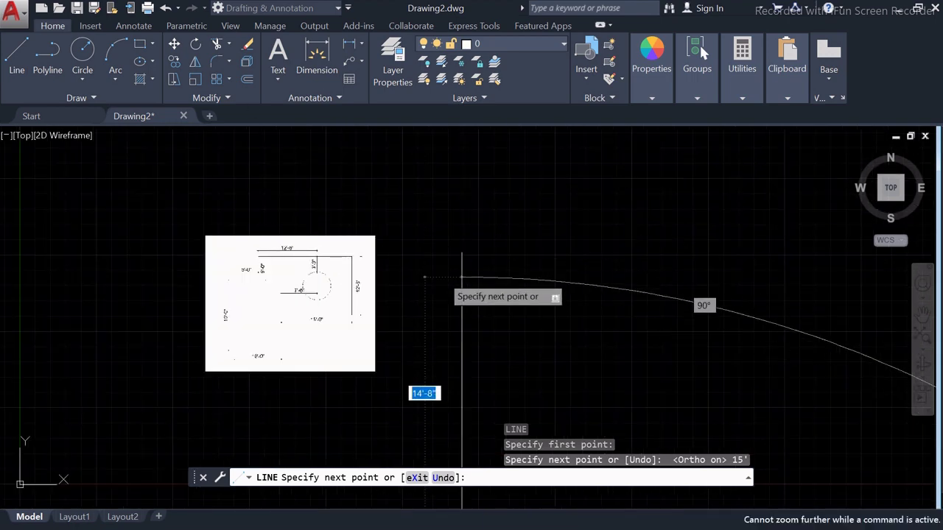
key("Escape")
type("RE")
key("Return")
scroll(449, 276, "down", 3)
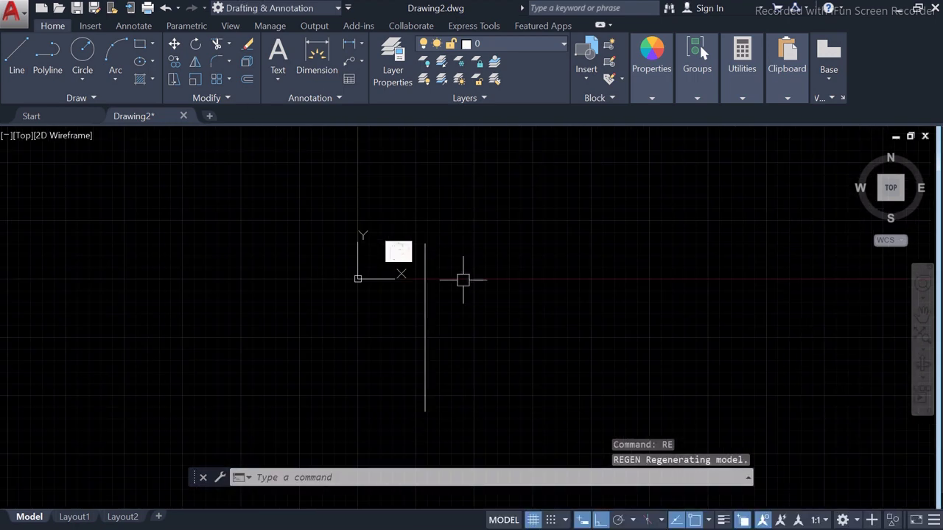
scroll(427, 375, "up", 2)
middle_click_drag(428, 380, 414, 347)
type("l")
key("Return")
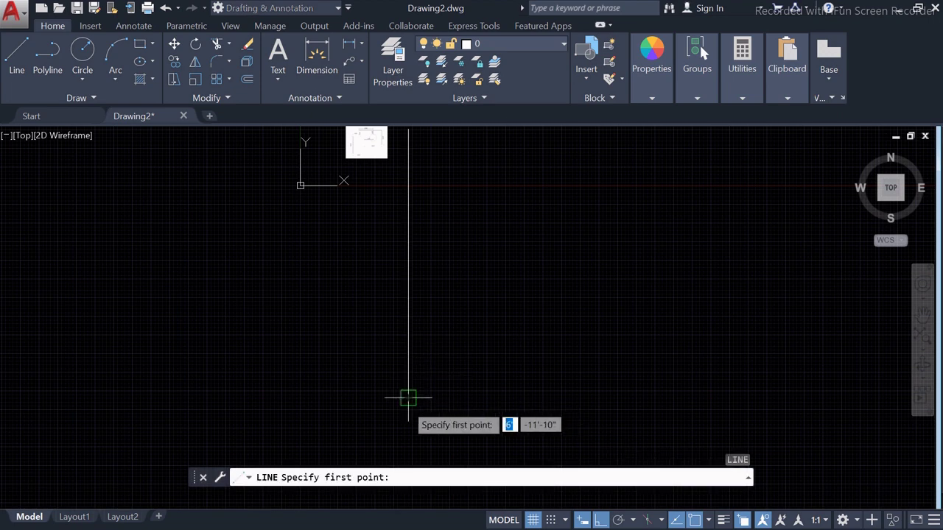
left_click(408, 398)
type("10'")
key("Return")
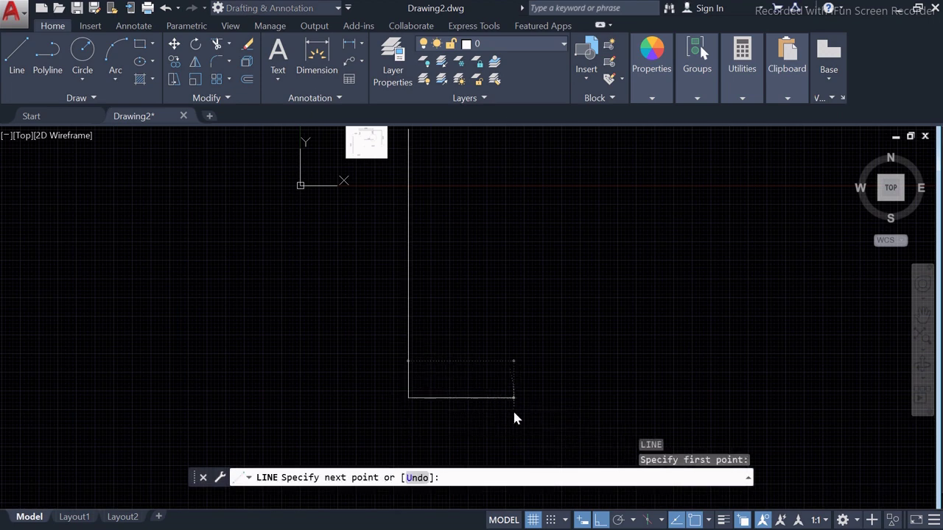
scroll(574, 412, "down", 1)
key("Escape")
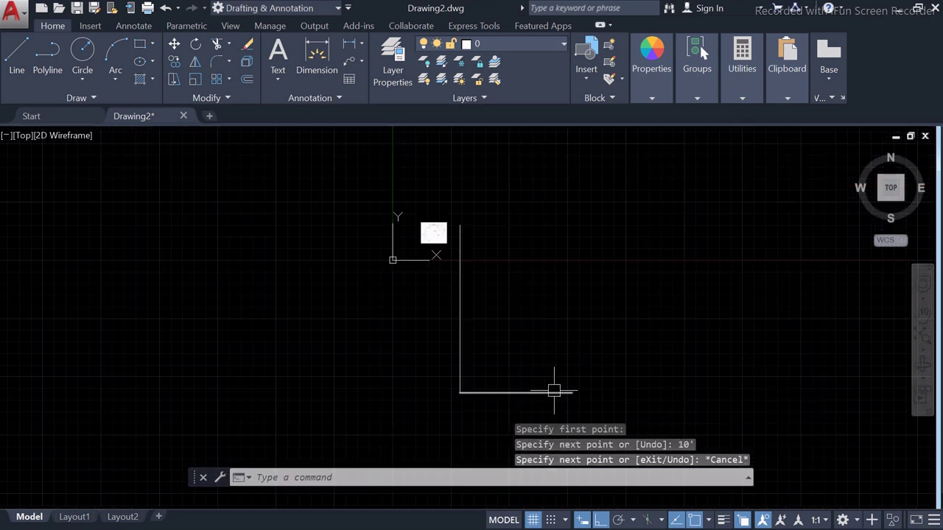
left_click(490, 401)
left_click(451, 372)
key("Delete")
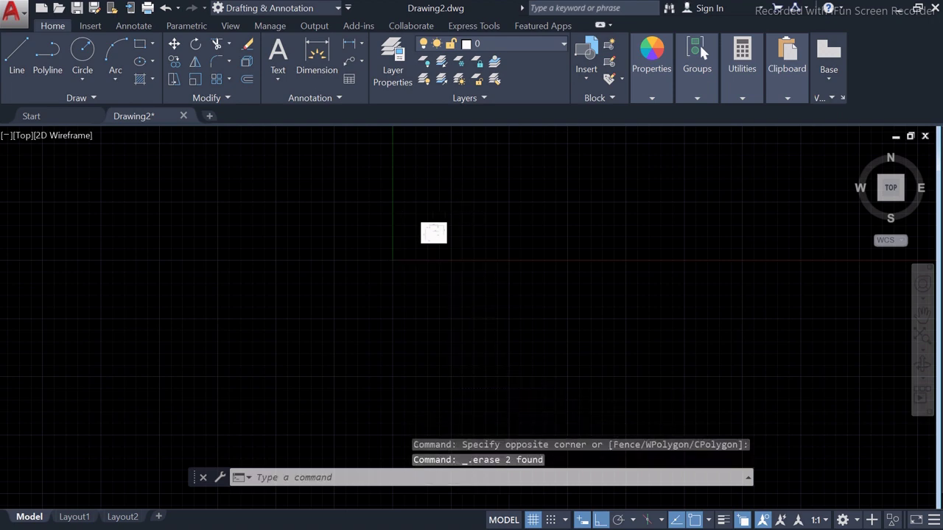
scroll(515, 270, "up", 2)
Pan the reference plan mostly off to the left to clear canvas for drawing.
middle_click_drag(516, 269, 527, 266)
scroll(527, 265, "up", 2)
scroll(459, 233, "up", 2)
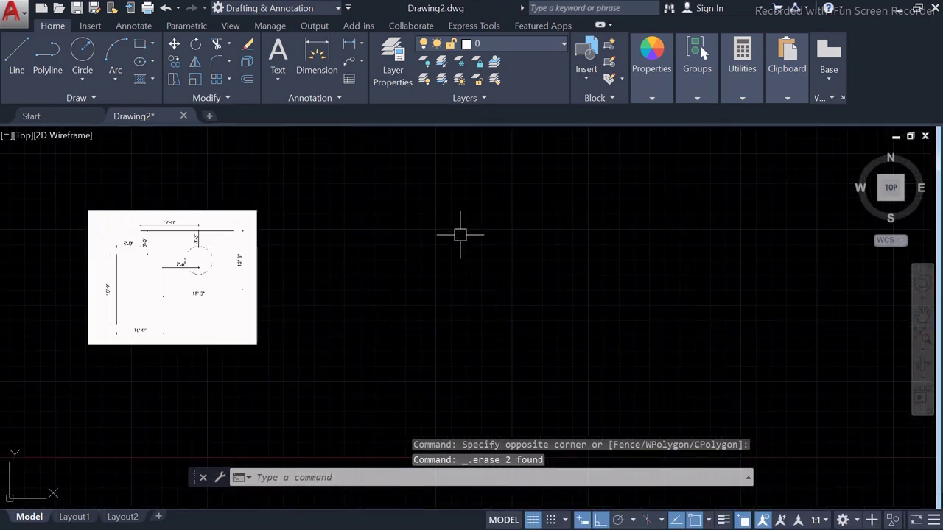
middle_click_drag(415, 261, 466, 260)
scroll(178, 313, "up", 2)
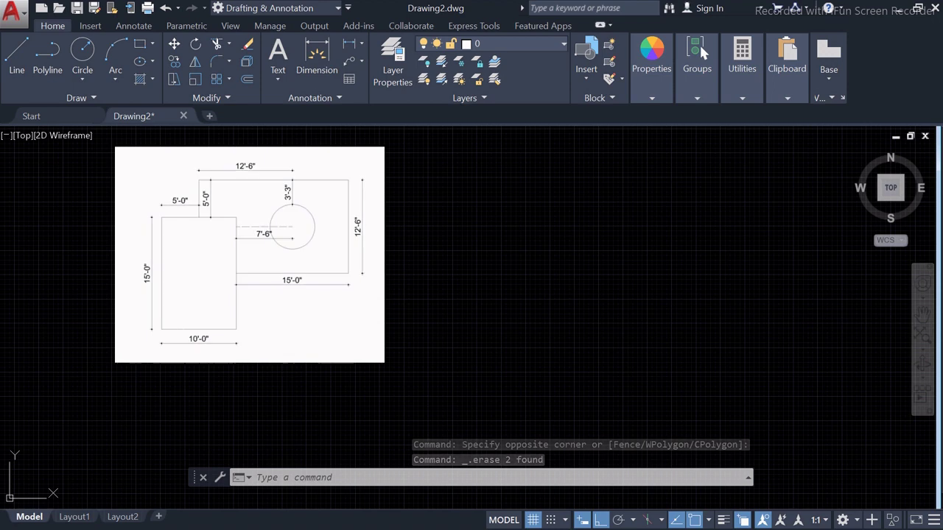
middle_click_drag(526, 290, 275, 292)
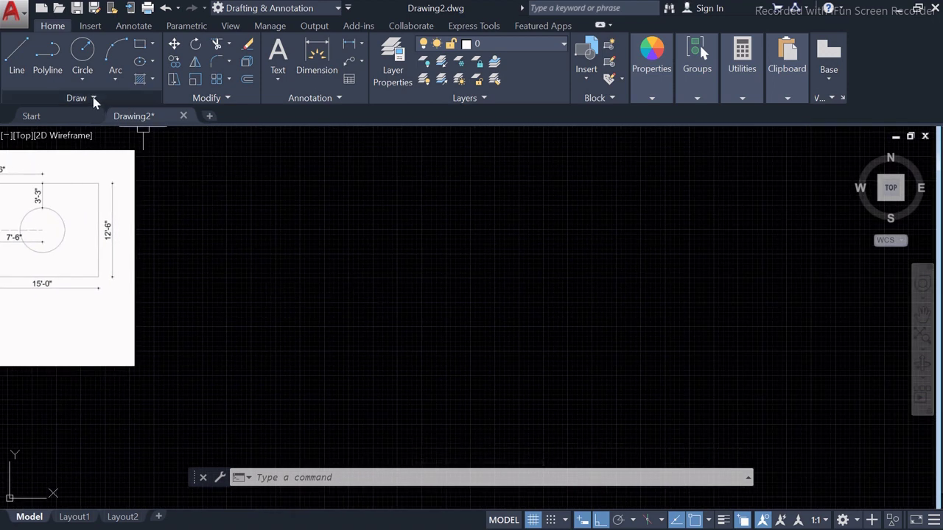
left_click(140, 51)
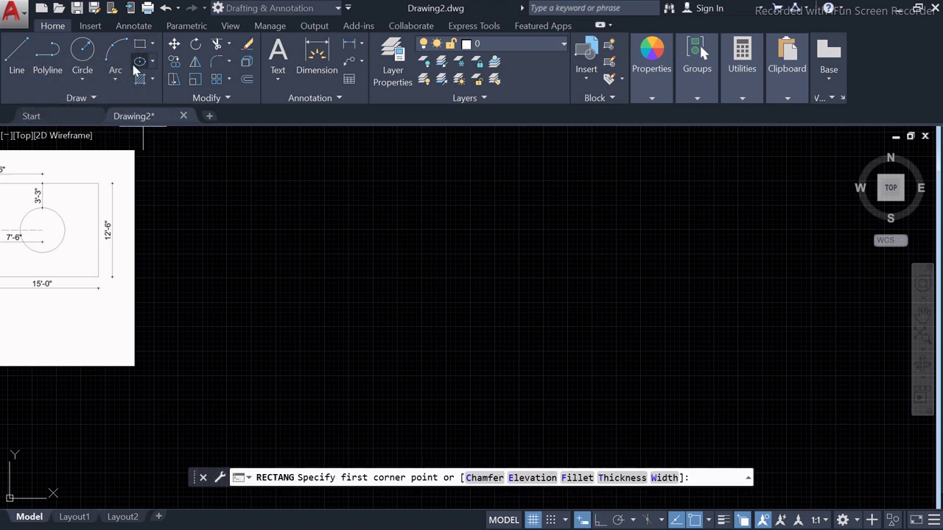
key("Escape")
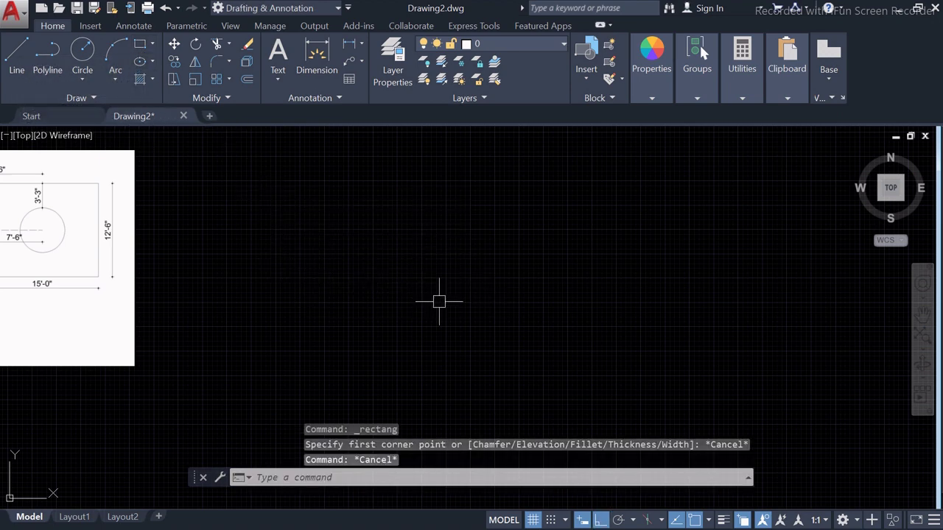
scroll(439, 301, "down", 2)
Draw a 10' by 15' rectangle with REC from a corner on empty canvas.
type("REC")
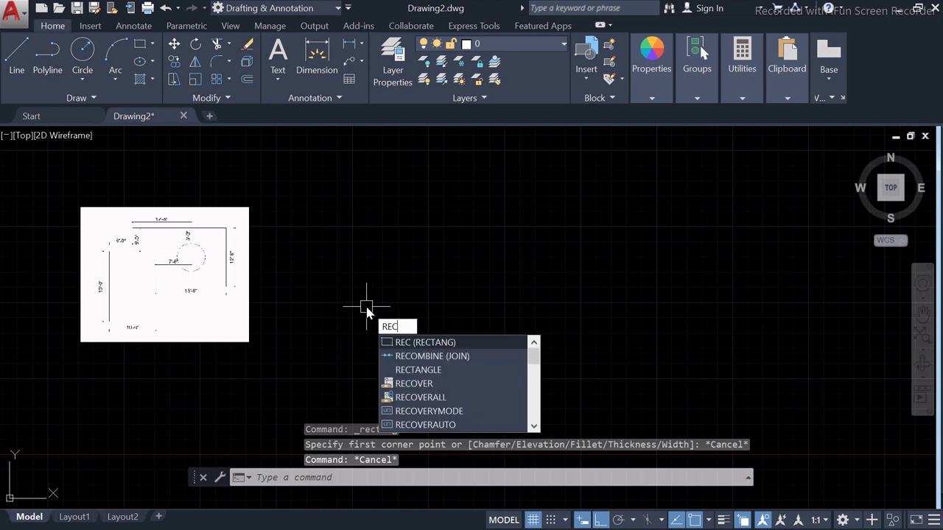
key("Return")
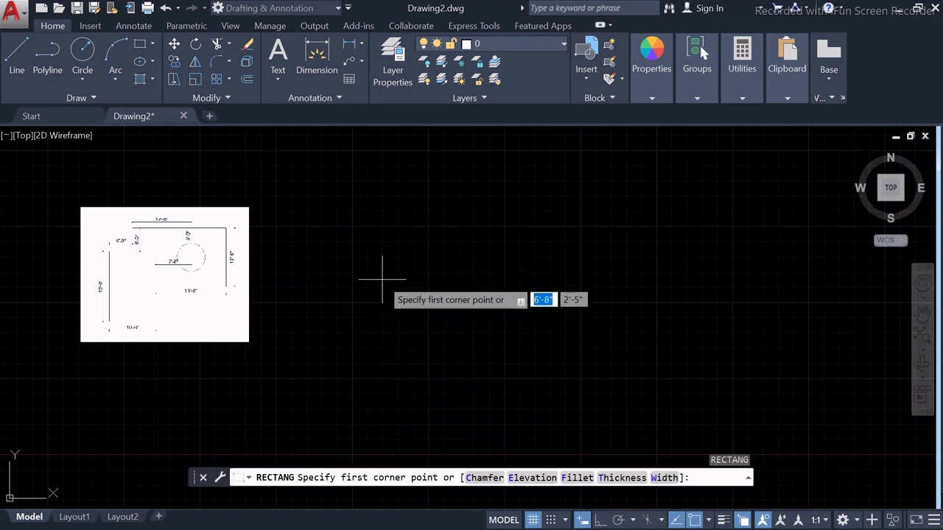
left_click(373, 250)
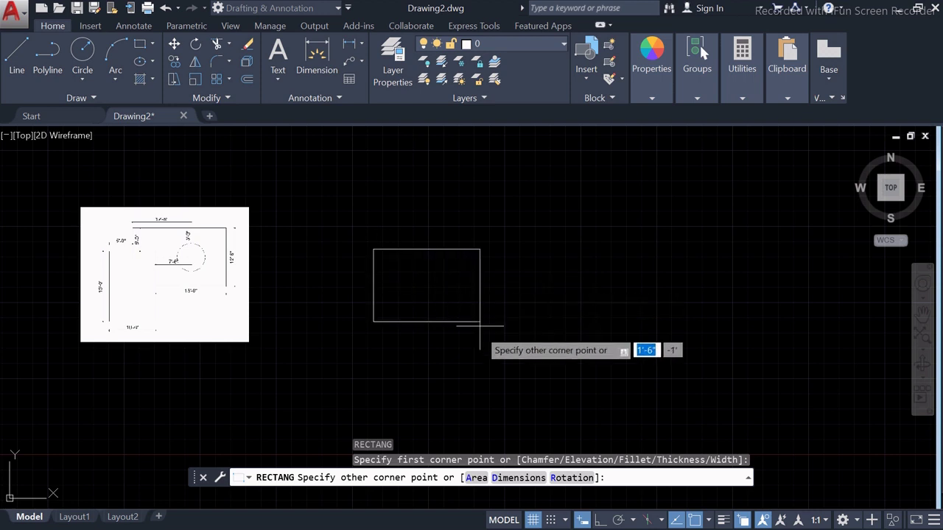
scroll(442, 324, "down", 2)
scroll(383, 288, "up", 4)
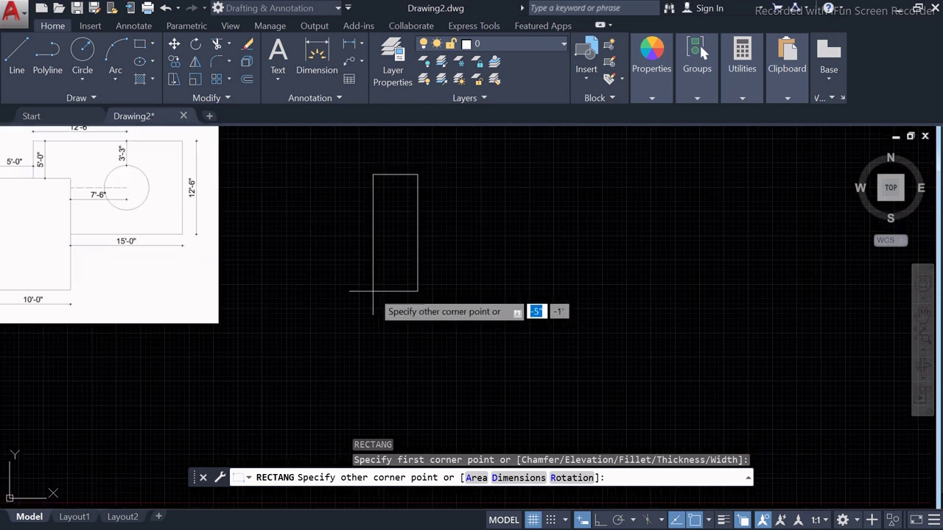
scroll(416, 298, "down", 2)
type("10")
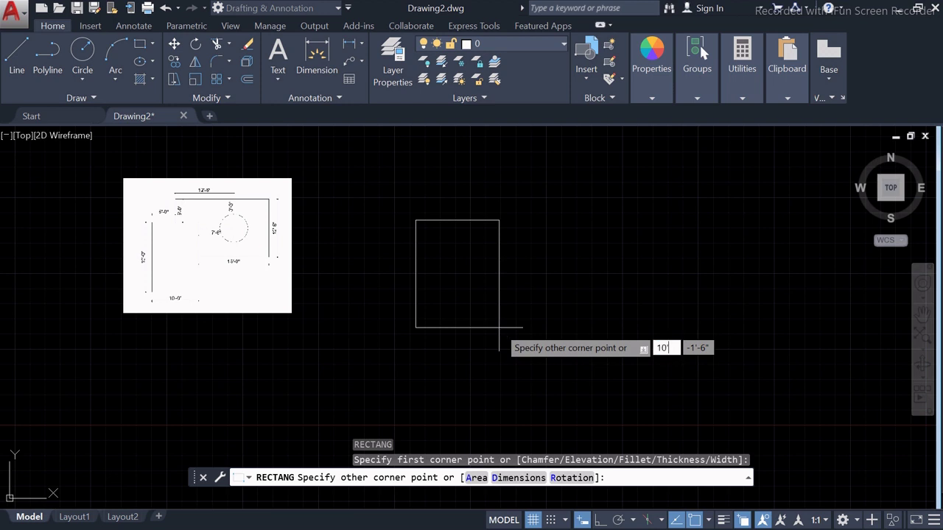
key("Tab")
type("15")
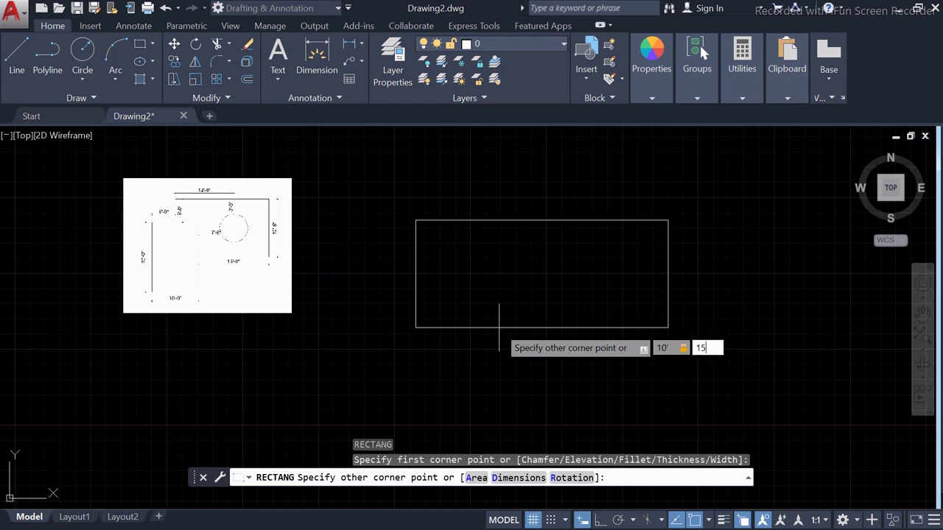
key("Return")
scroll(412, 320, "down", 8)
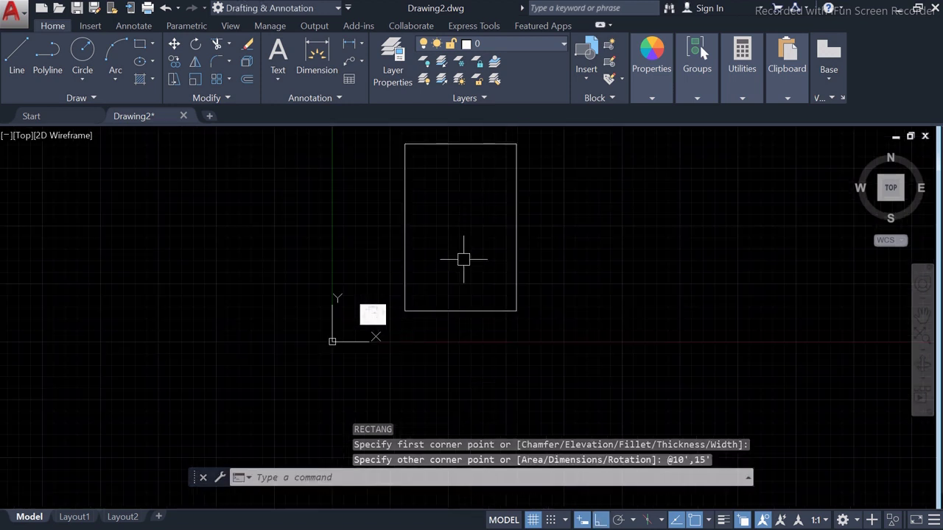
scroll(463, 260, "up", 4)
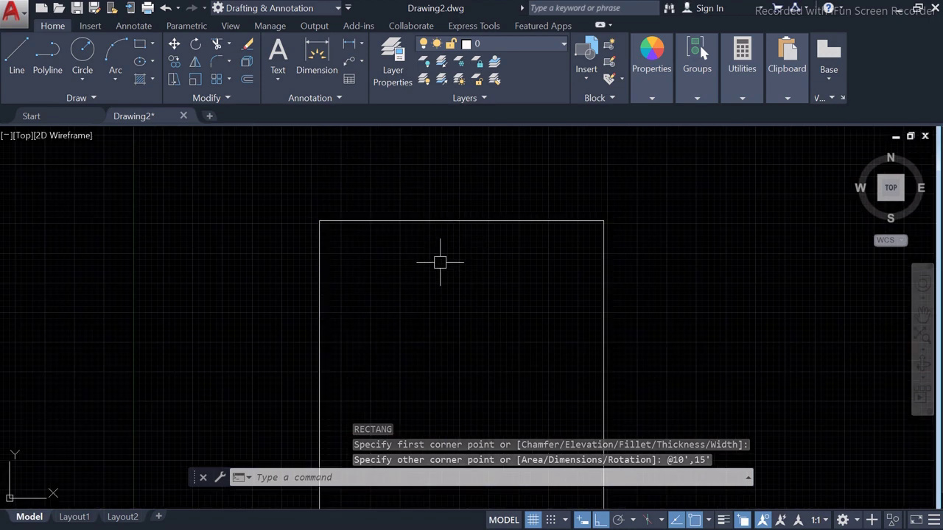
middle_click_drag(437, 261, 439, 301)
Add a linear dimension across the rectangle's top edge, corner to corner, reading 120.0000.
key("Escape")
type("DL")
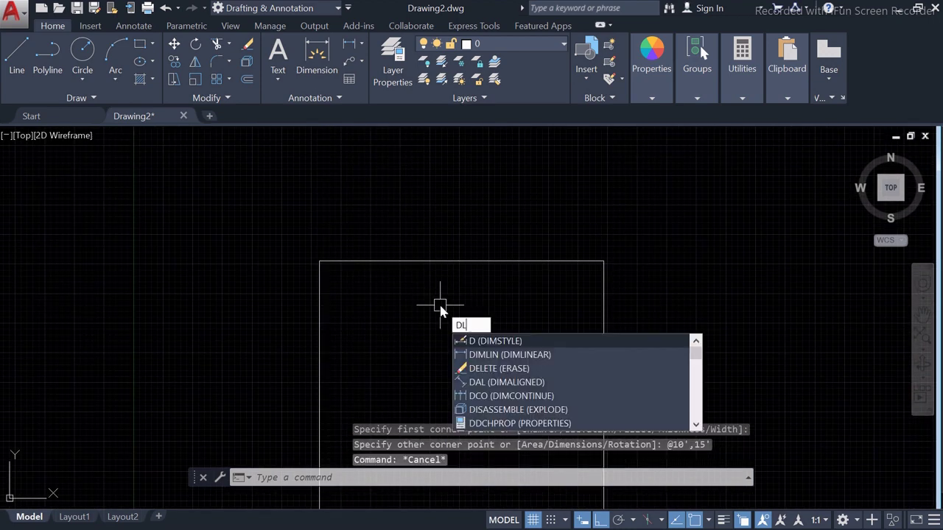
type("I")
key("Escape")
key("Return")
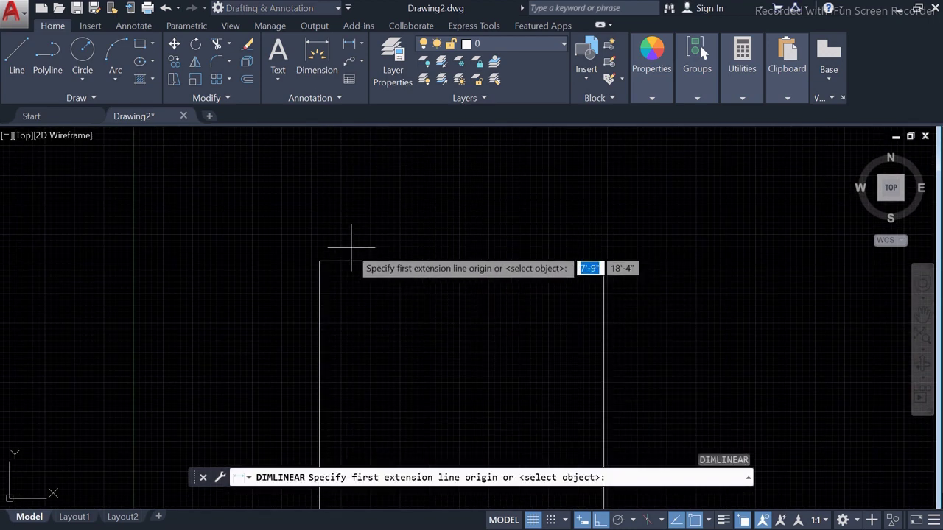
key("Escape")
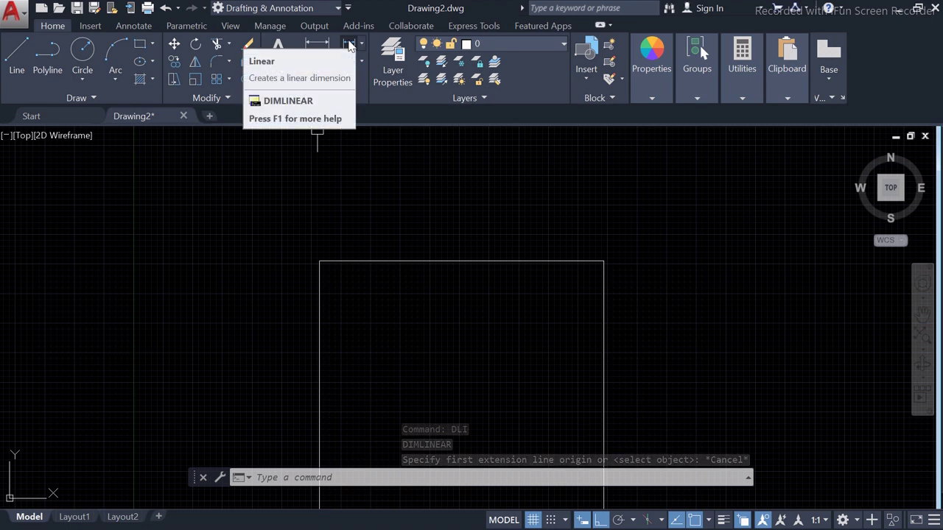
left_click(350, 45)
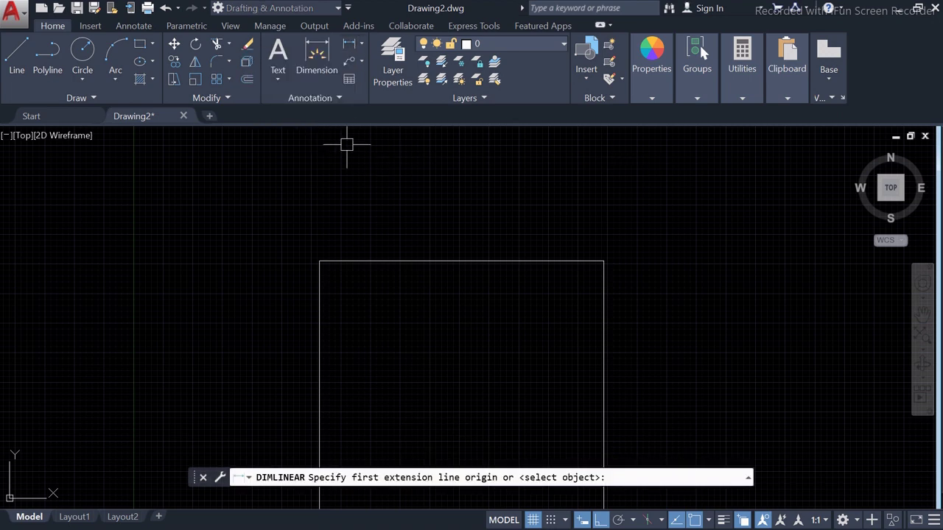
key("Escape")
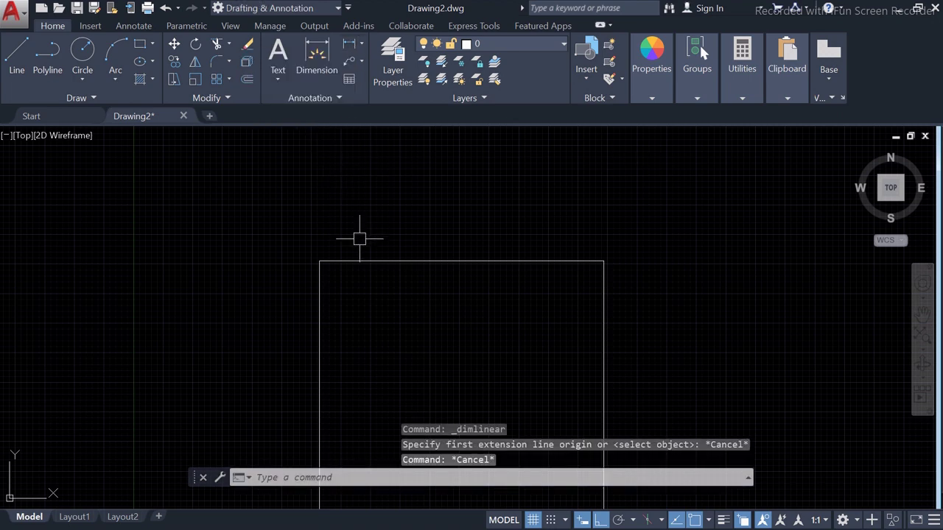
key("Escape")
type("DL")
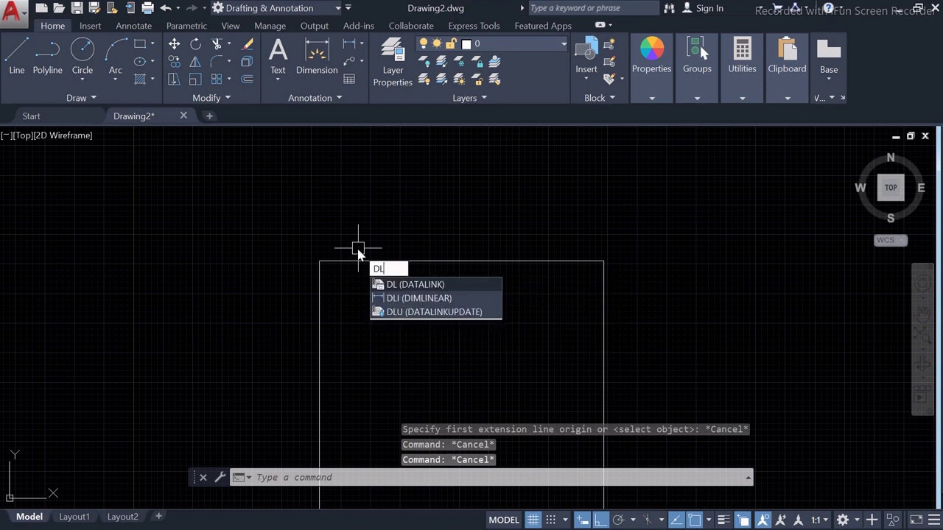
key("BackSpace")
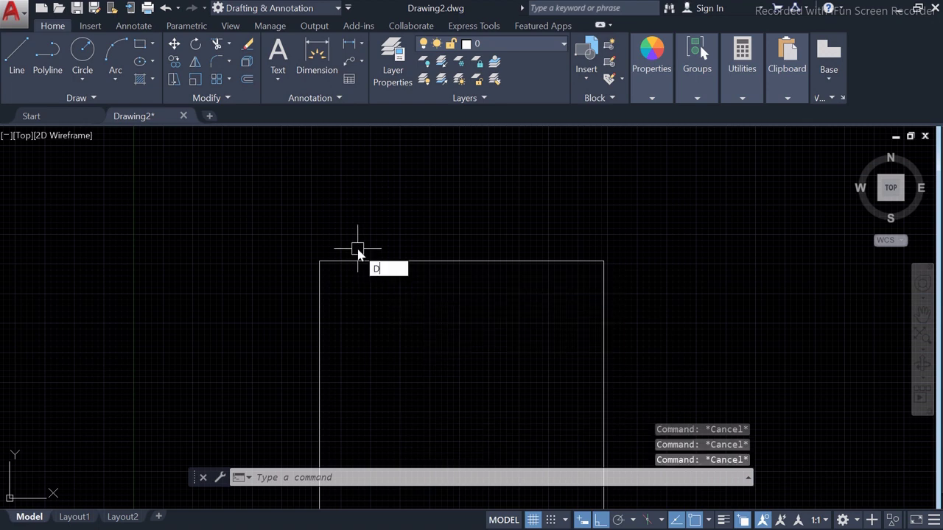
type("LI")
key("Return")
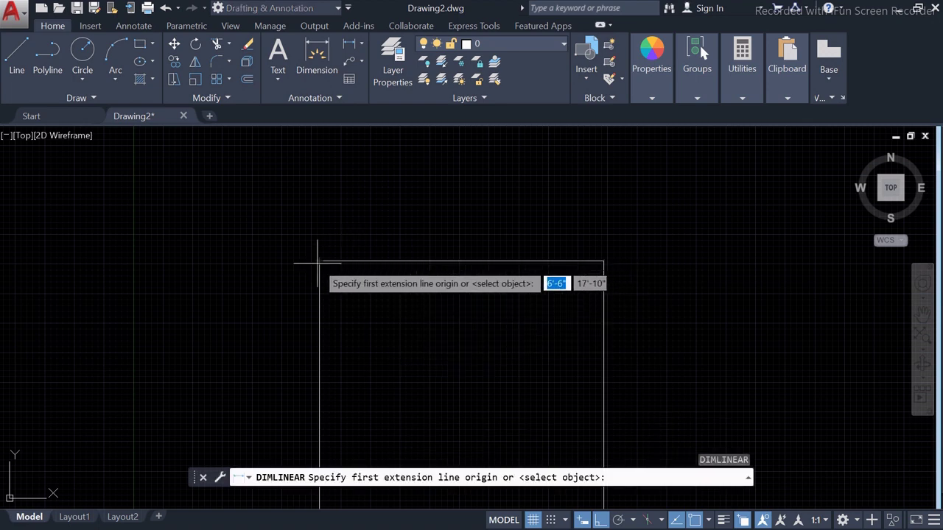
left_click(319, 261)
left_click(604, 261)
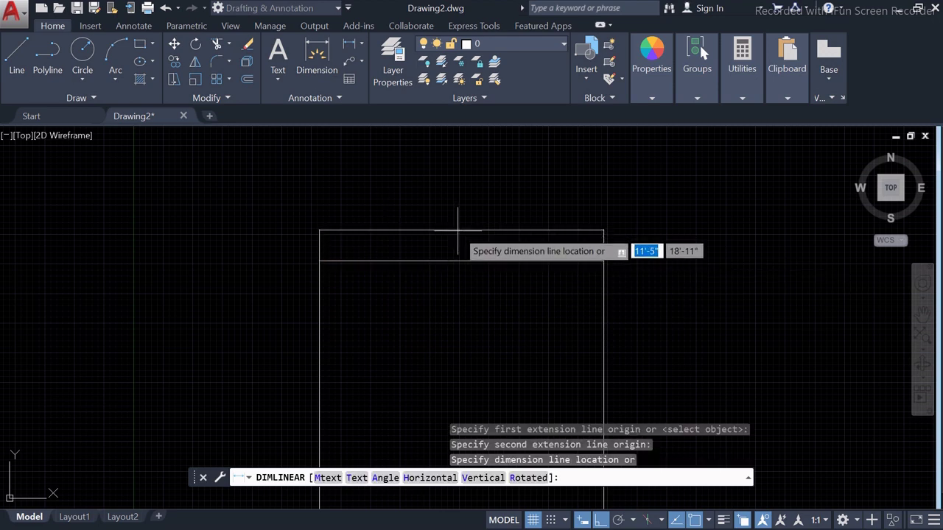
left_click(458, 221)
Open the Dimension Style Manager with the D command.
scroll(459, 228, "up", 5)
scroll(445, 265, "up", 2)
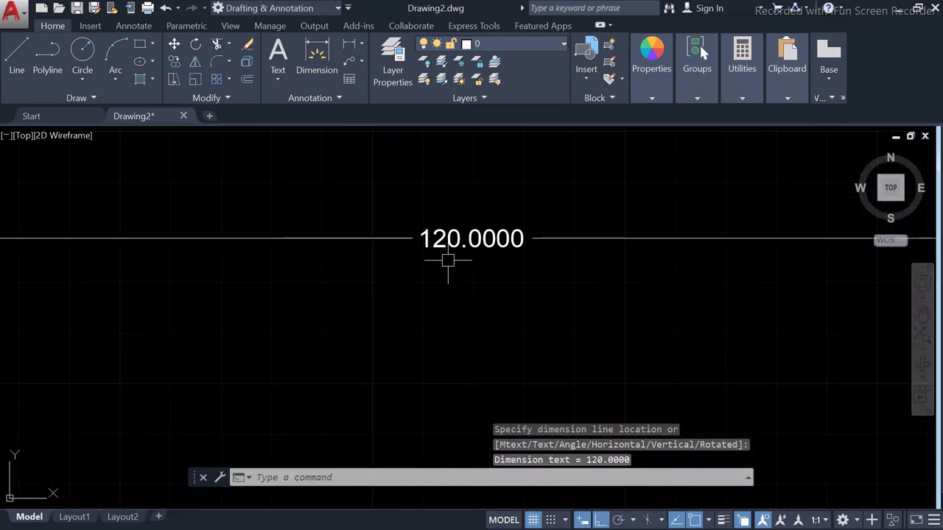
scroll(447, 218, "down", 8)
scroll(453, 234, "down", 2)
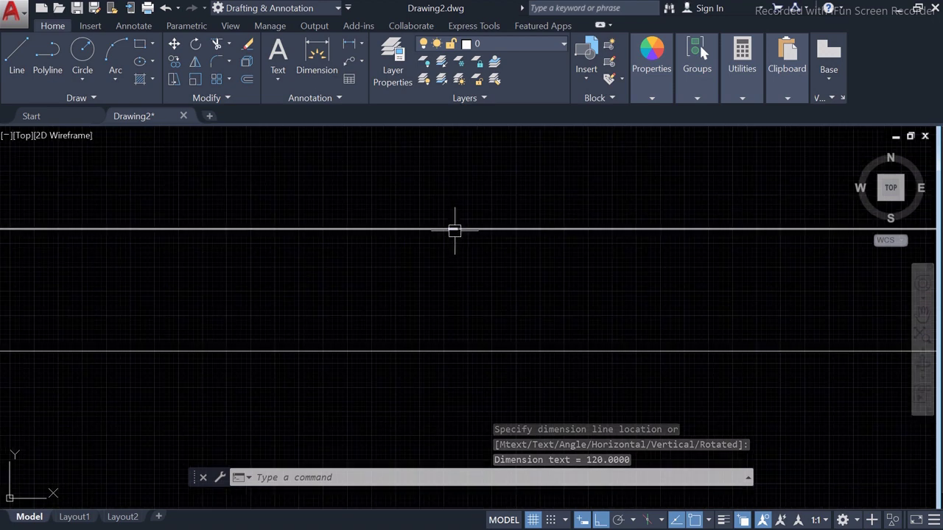
scroll(458, 241, "down", 2)
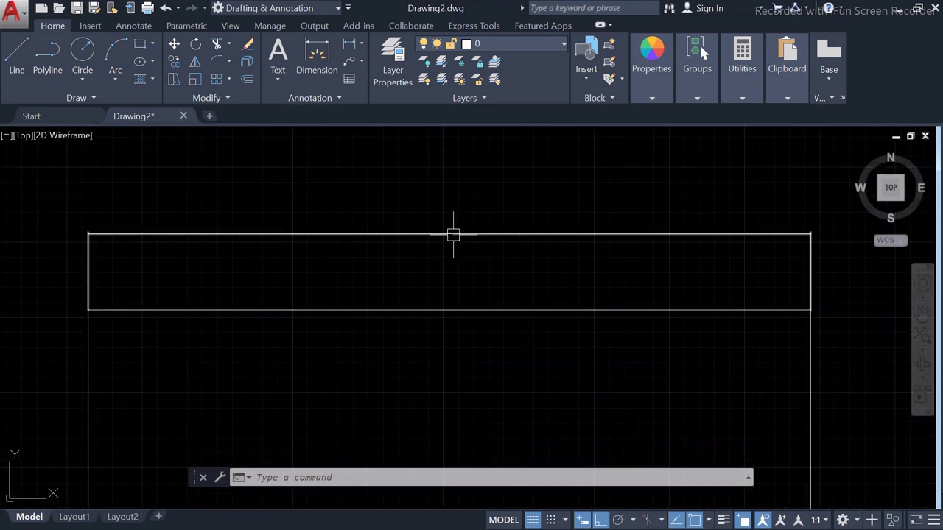
scroll(453, 234, "up", 2)
scroll(454, 234, "up", 2)
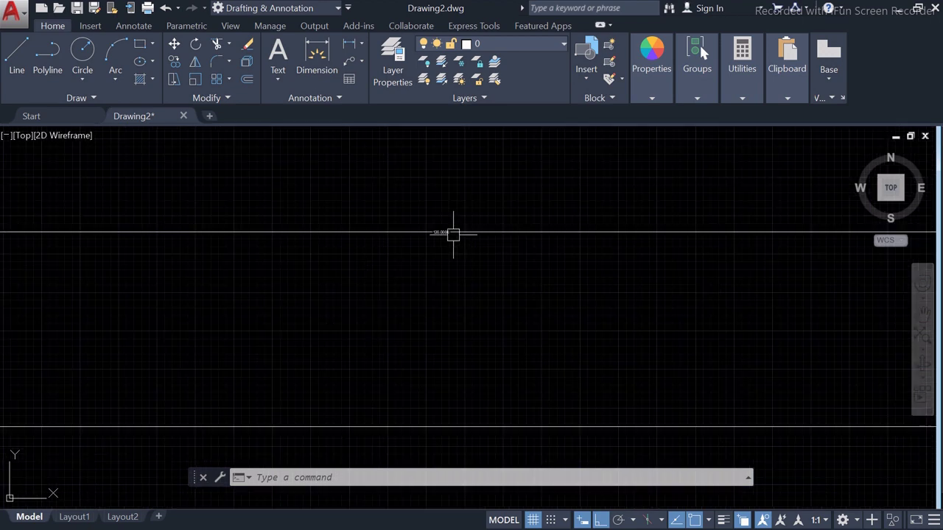
scroll(452, 231, "up", 1)
scroll(452, 223, "down", 1)
scroll(452, 223, "down", 2)
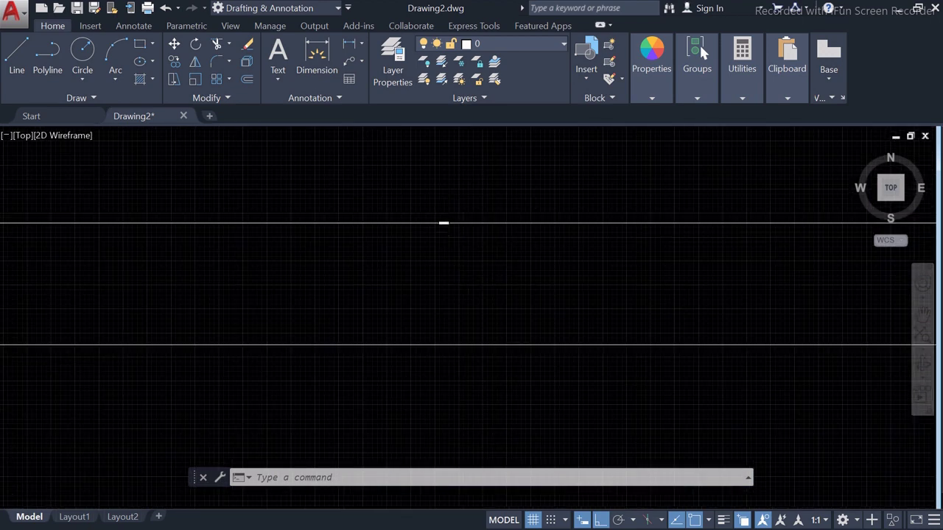
scroll(442, 220, "down", 2)
scroll(401, 204, "up", 2)
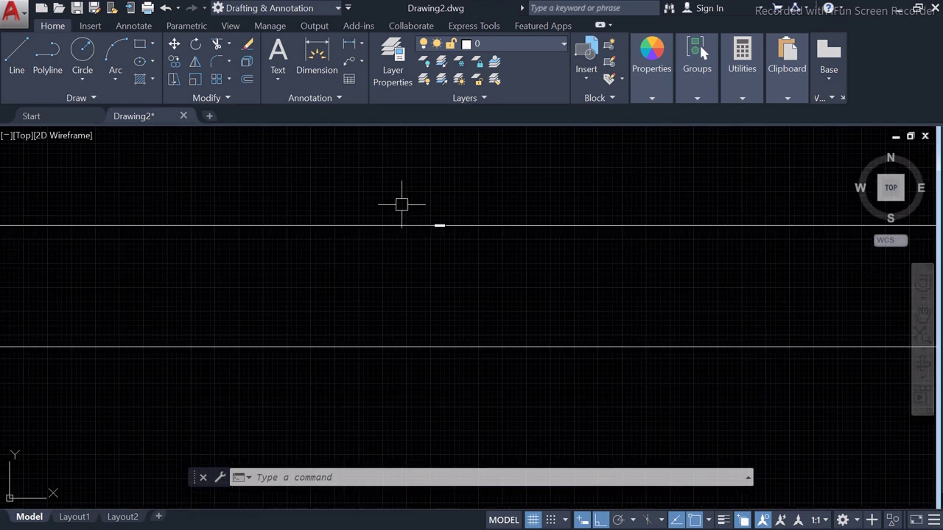
key("Escape")
key("Escape")
scroll(442, 229, "down", 2)
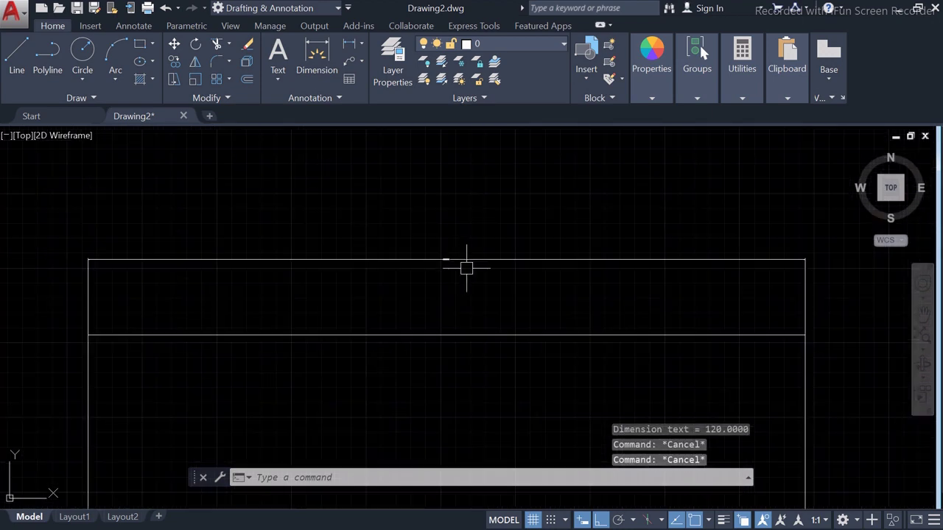
scroll(466, 268, "up", 3)
key("Escape")
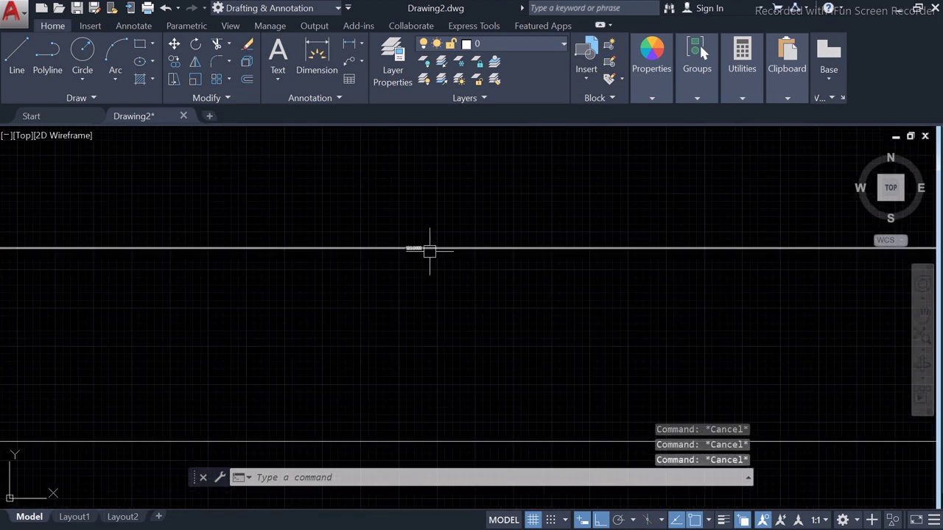
left_click(434, 257)
key("Escape")
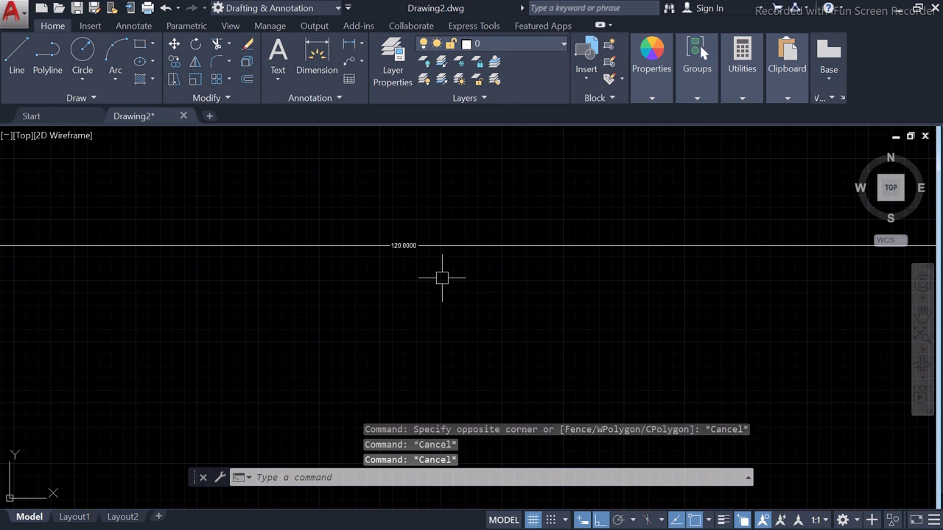
type("D")
key("Return")
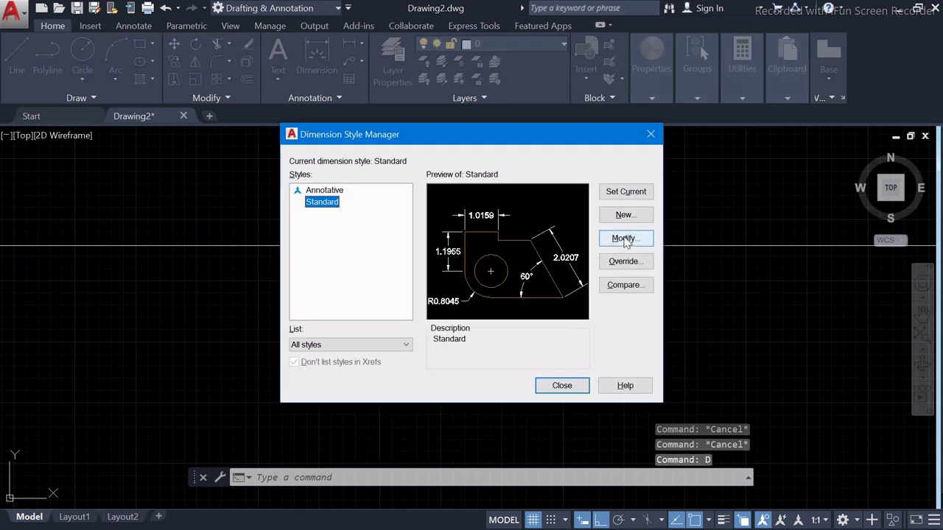
Change the Standard style's primary units to Architectural with 0'-0" precision.
left_click(623, 238)
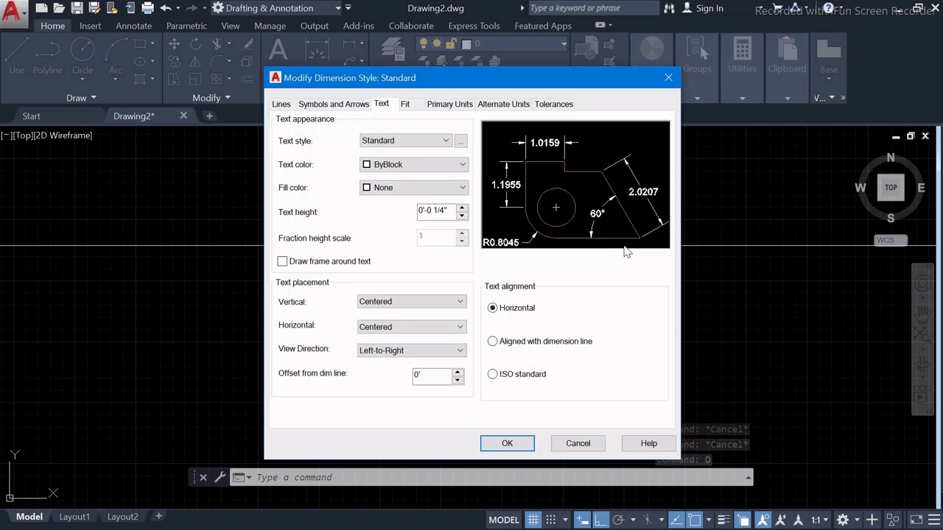
left_click(447, 105)
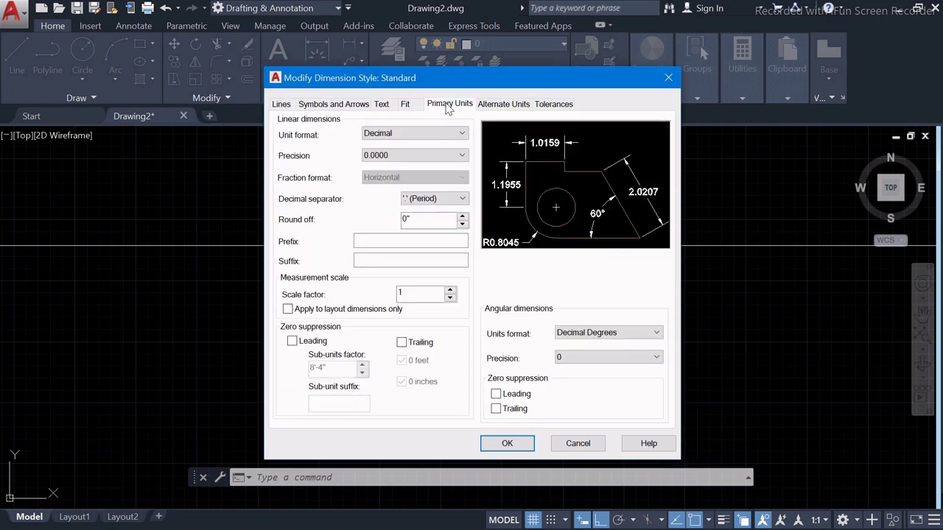
left_click(442, 142)
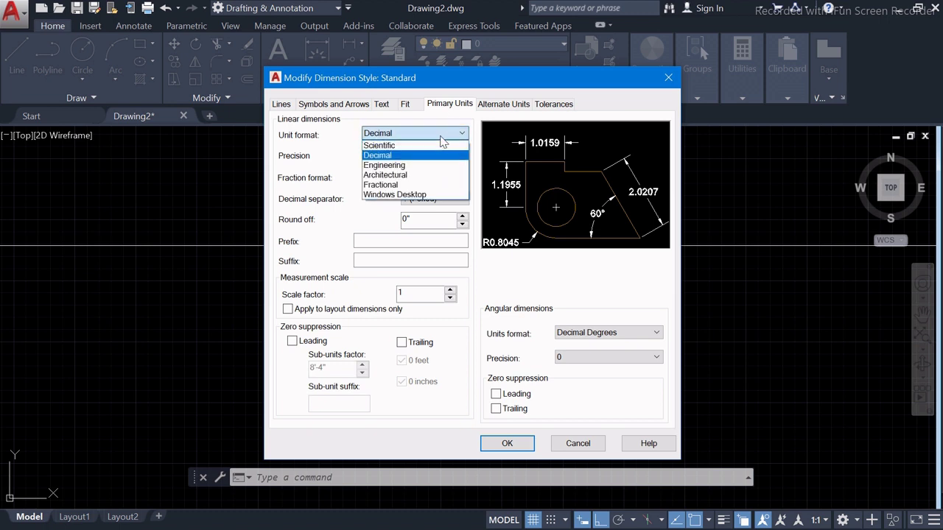
left_click(402, 175)
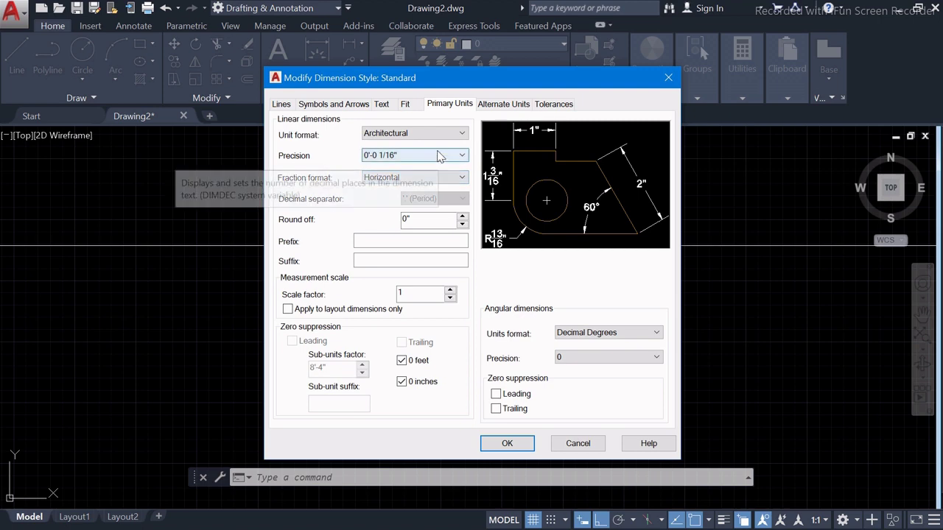
left_click(442, 155)
left_click(397, 169)
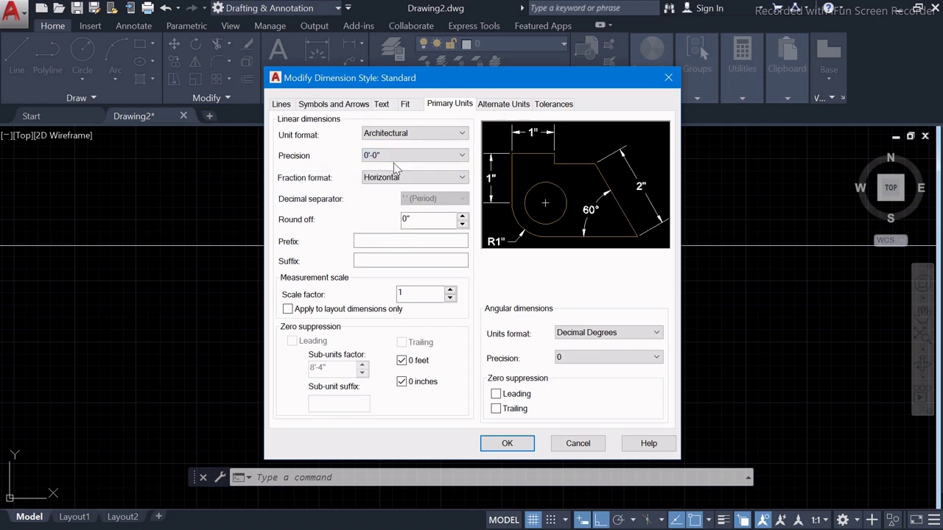
left_click(507, 444)
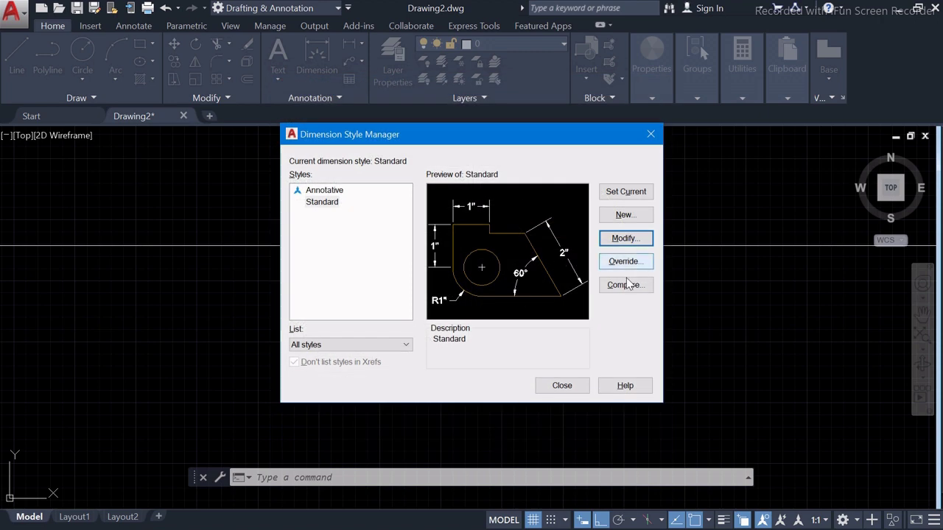
left_click(562, 385)
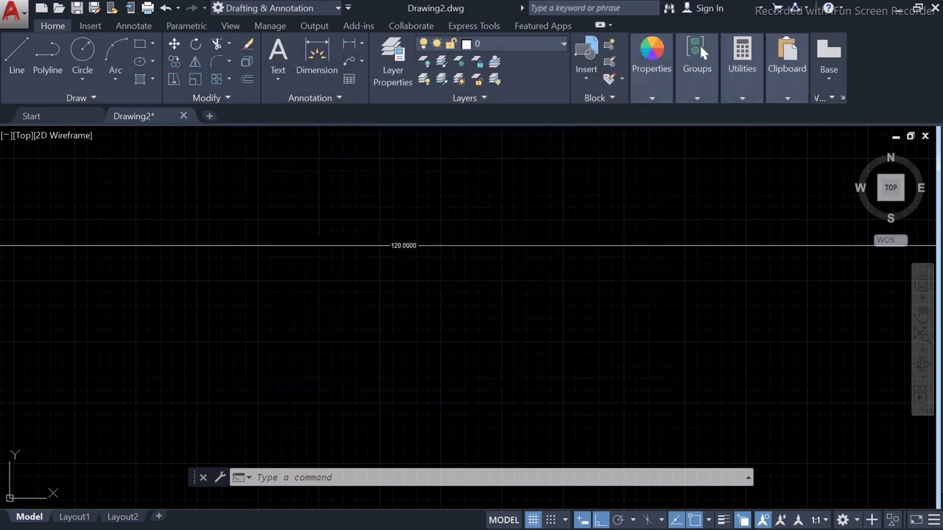
scroll(417, 264, "up", 3)
scroll(417, 264, "up", 3)
scroll(426, 238, "down", 2)
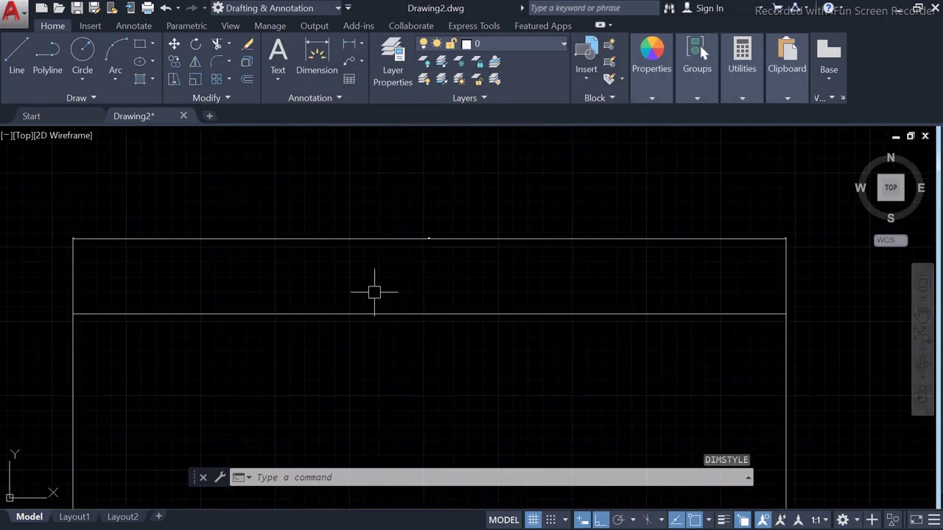
scroll(397, 269, "up", 2)
scroll(434, 232, "up", 2)
scroll(454, 207, "up", 2)
scroll(454, 207, "down", 3)
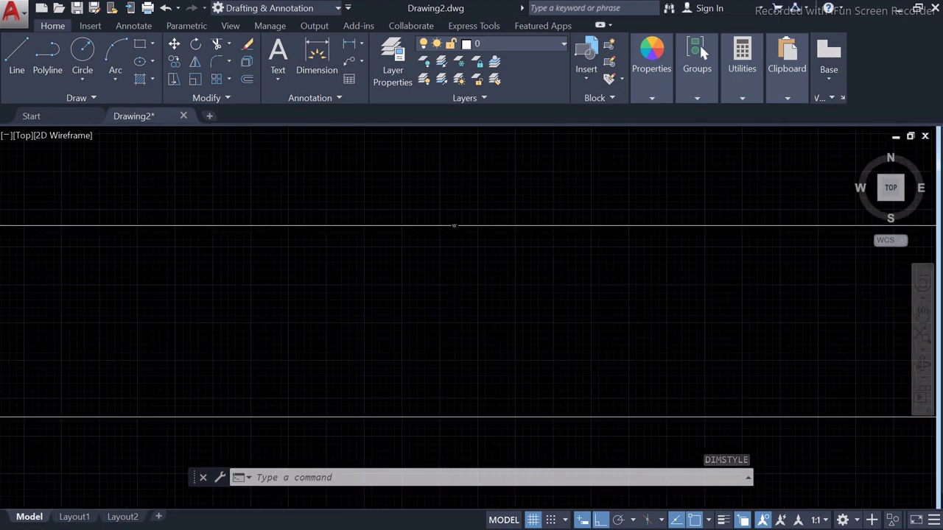
scroll(452, 226, "down", 2)
scroll(442, 250, "up", 2)
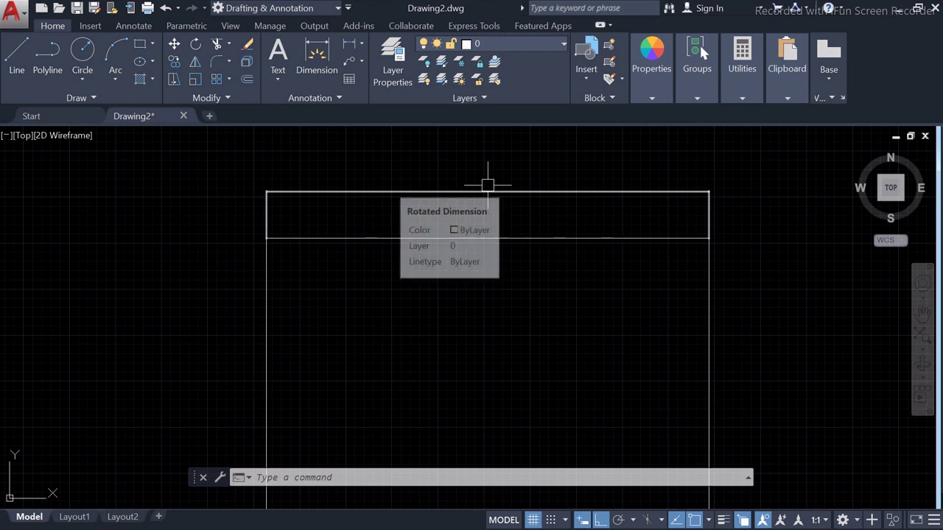
scroll(512, 188, "up", 2)
scroll(486, 250, "down", 2)
scroll(479, 228, "up", 2)
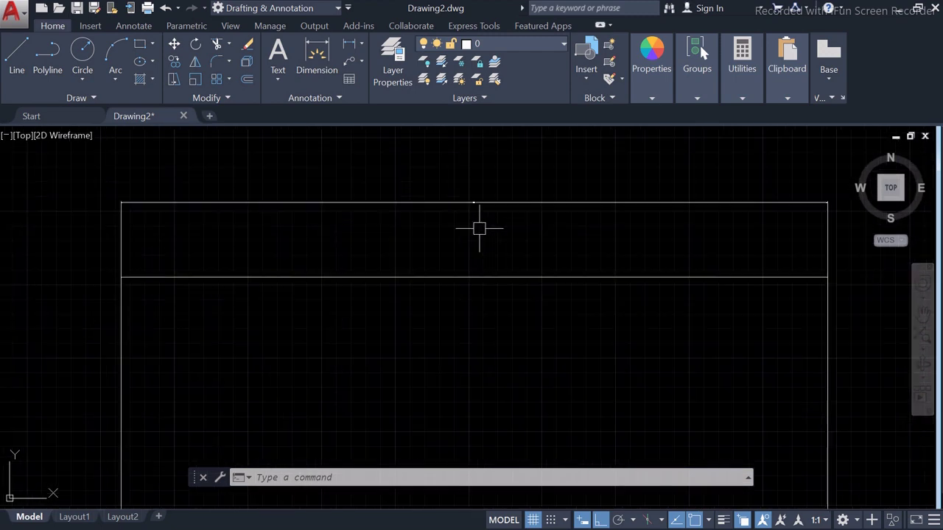
type("D")
Give the Standard dimension style a 9" text height so the 10' label displays large.
key("Return")
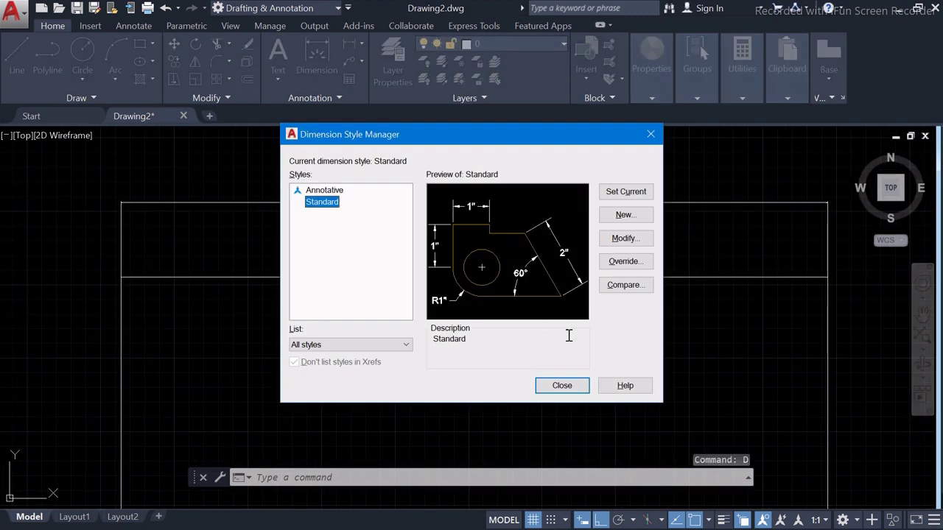
left_click(621, 239)
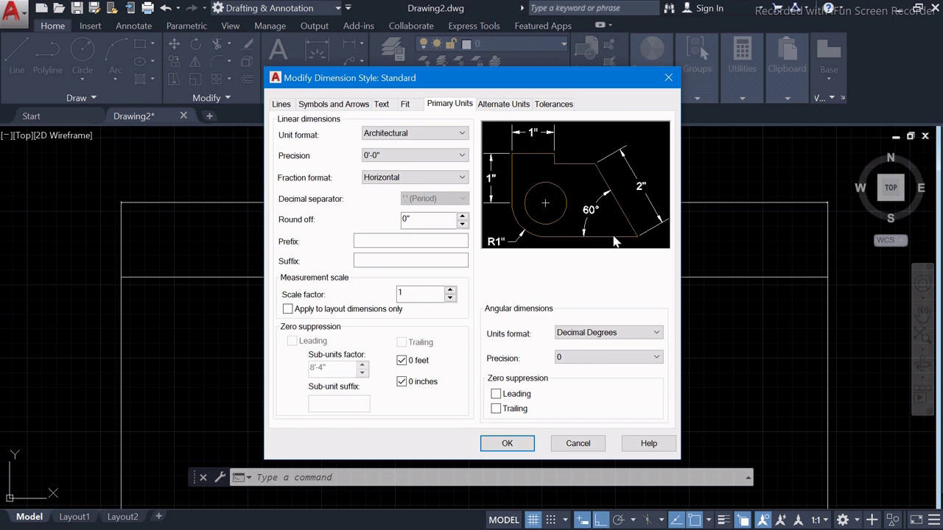
left_click(388, 109)
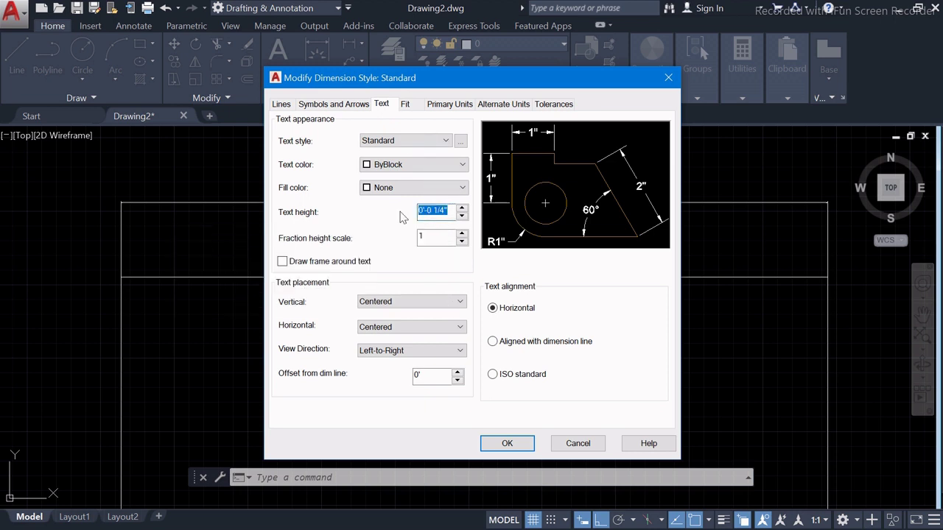
type("\"")
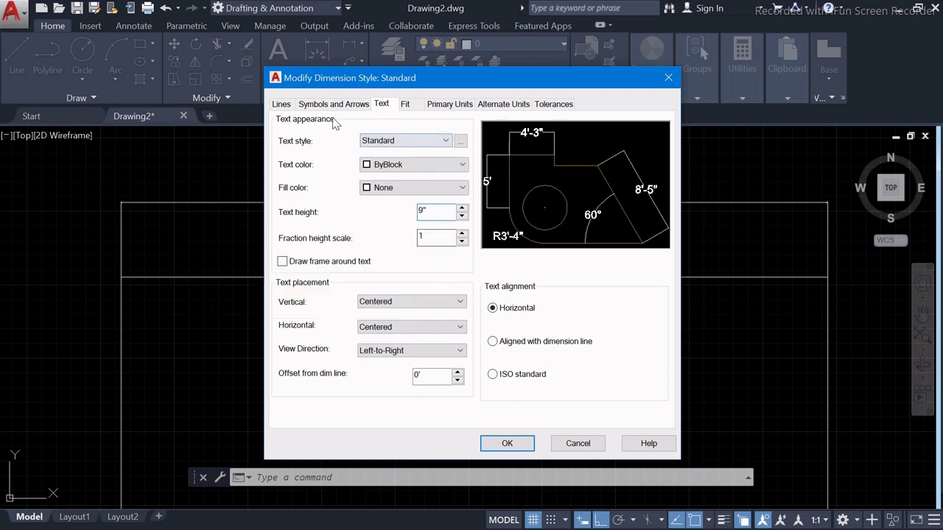
left_click(508, 444)
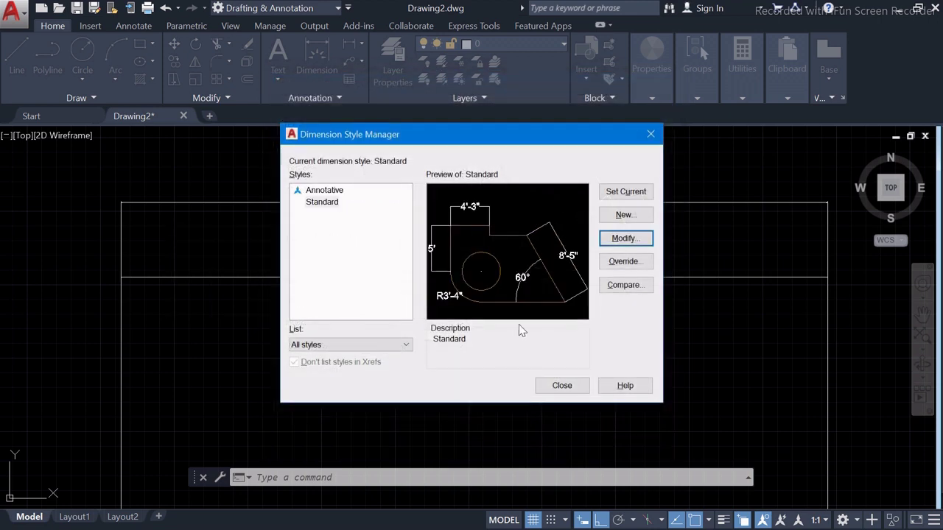
left_click(561, 385)
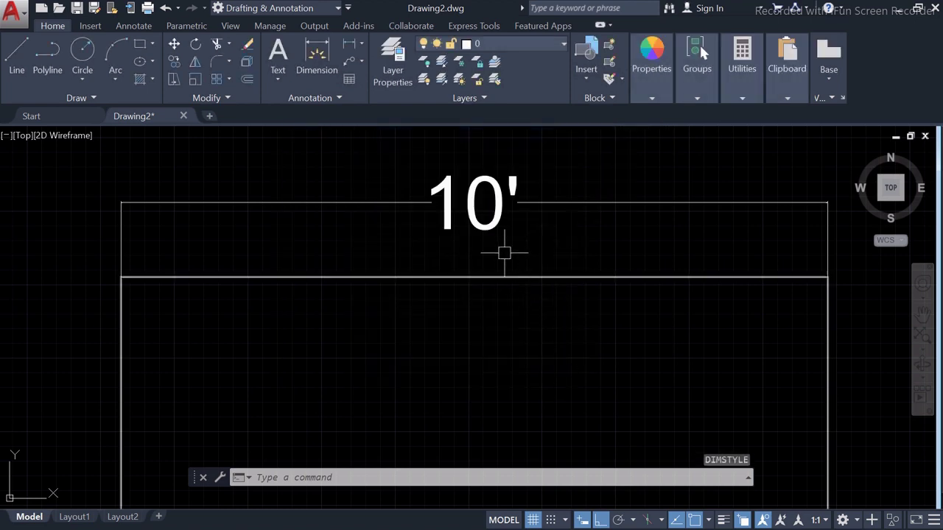
Delete the 10' dimension from the rectangle.
scroll(505, 250, "down", 5)
scroll(486, 224, "up", 4)
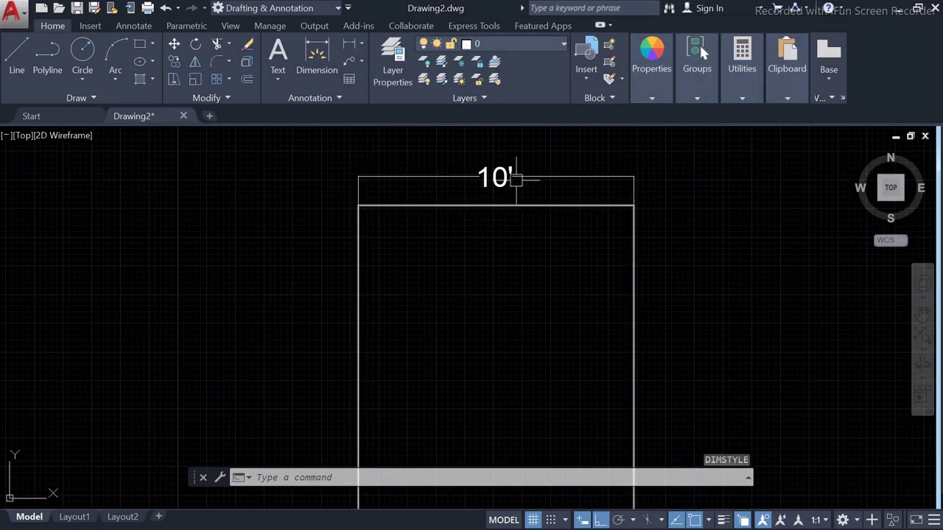
scroll(507, 163, "up", 2)
scroll(499, 184, "down", 2)
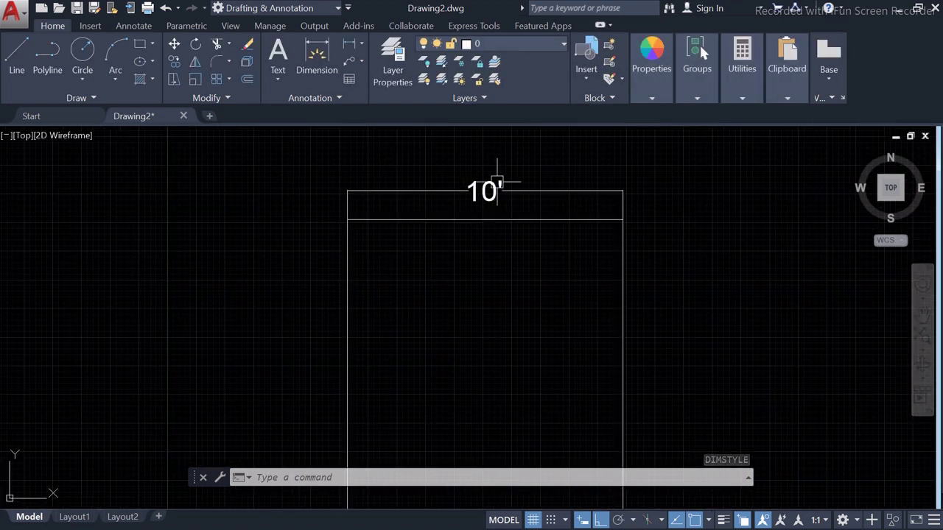
scroll(505, 196, "down", 5)
scroll(493, 209, "up", 5)
scroll(484, 168, "down", 1)
key("Escape")
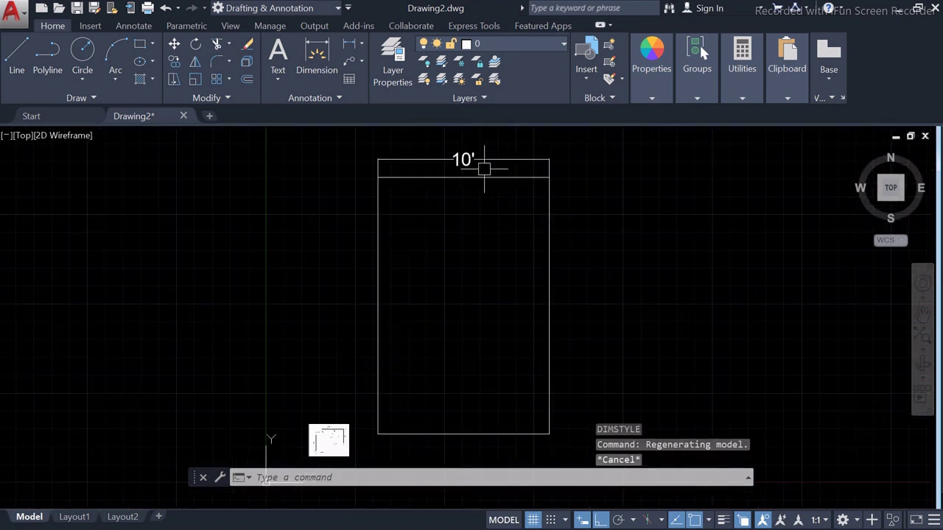
scroll(484, 164, "up", 1)
key("Escape")
left_click(478, 151)
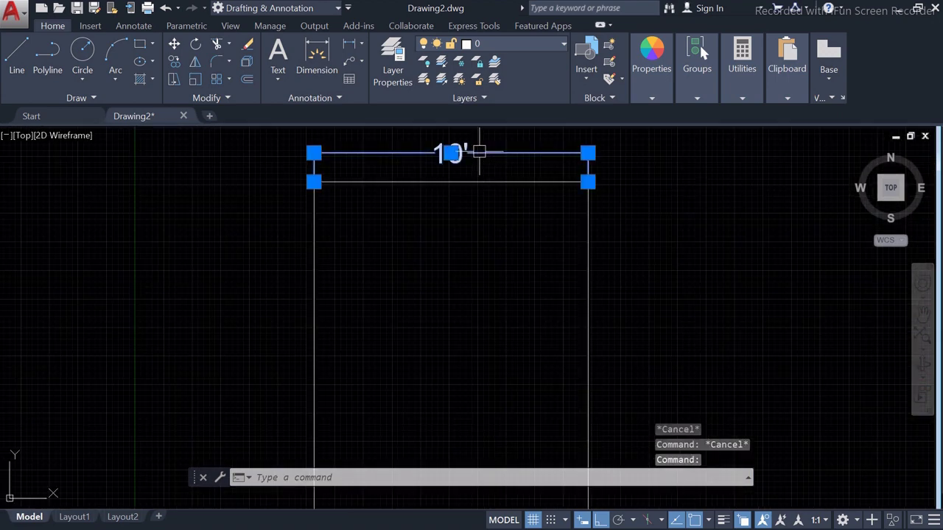
key("Delete")
Bring the reference floor-plan image into view and move it nearer the rectangle.
scroll(483, 249, "down", 4)
scroll(487, 272, "down", 4)
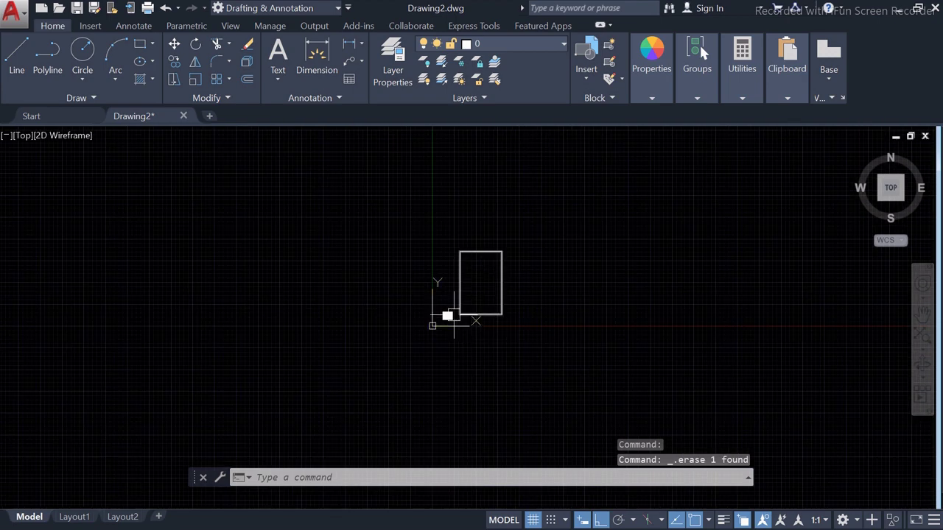
scroll(449, 317, "up", 4)
scroll(450, 316, "up", 4)
middle_click_drag(584, 320, 447, 343)
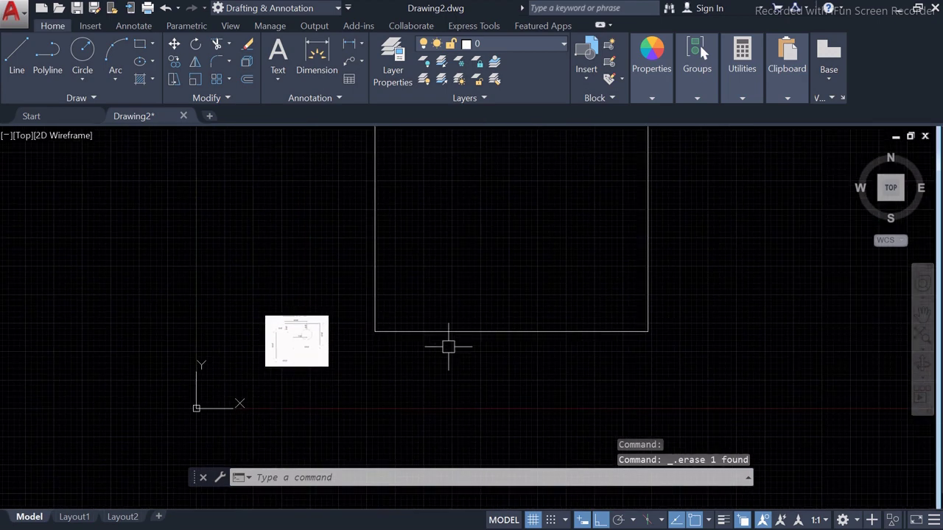
scroll(289, 331, "up", 4)
scroll(289, 331, "up", 2)
scroll(288, 332, "up", 2)
key("Escape")
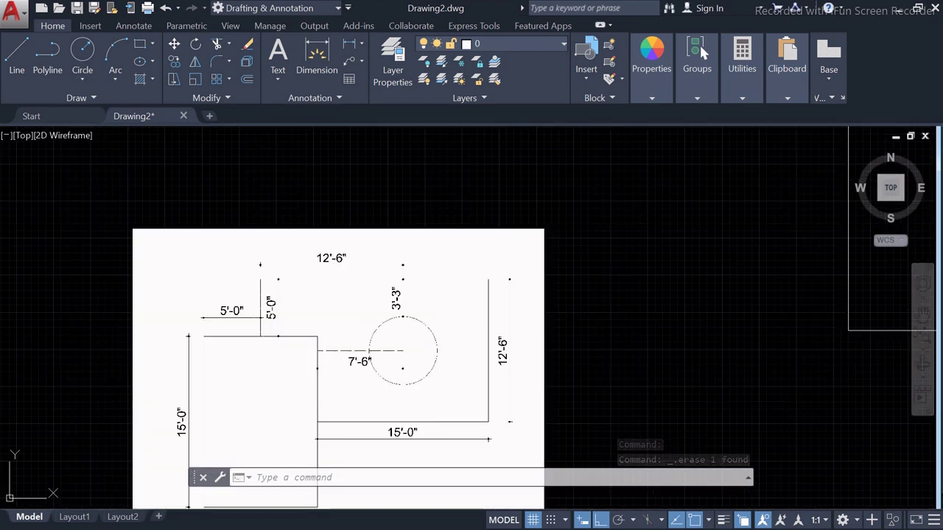
scroll(278, 295, "down", 4)
key("Escape")
scroll(383, 288, "down", 2)
scroll(389, 314, "down", 4)
type("m")
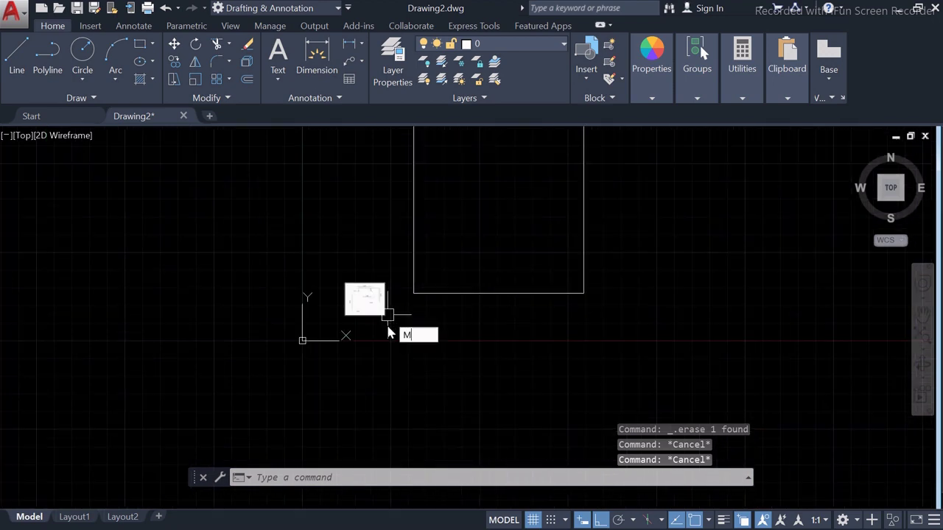
key("Return")
left_click(389, 352)
left_click(350, 244)
key("Return")
left_click(376, 313)
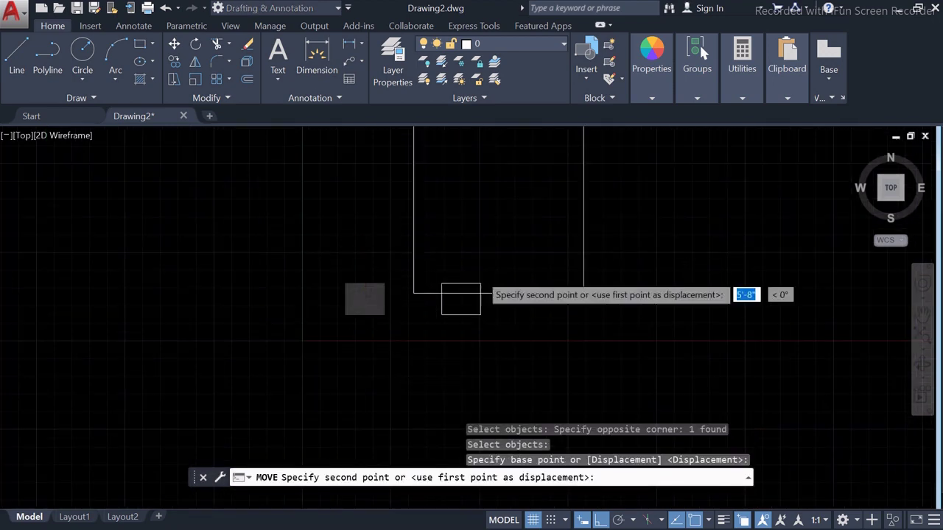
scroll(471, 295, "down", 4)
left_click(343, 269)
scroll(351, 264, "up", 4)
key("Escape")
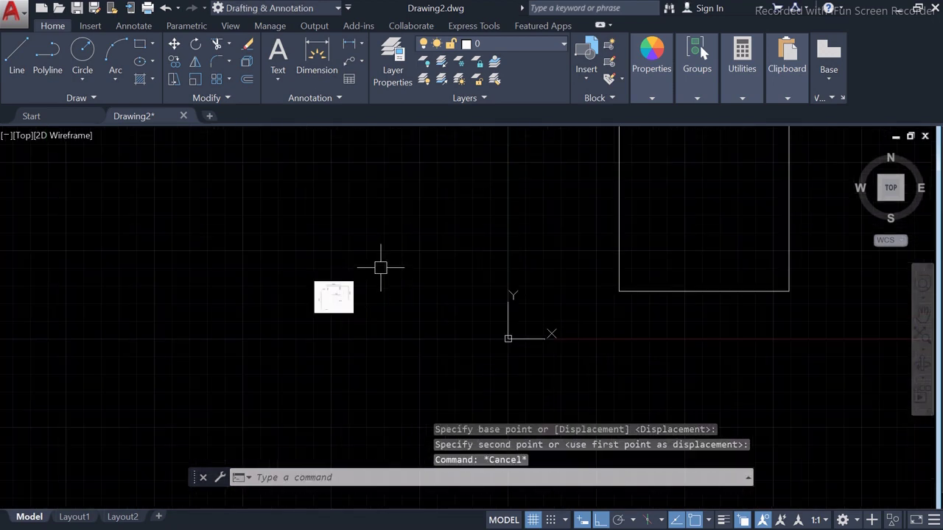
left_click(379, 265)
left_click(305, 320)
key("Escape")
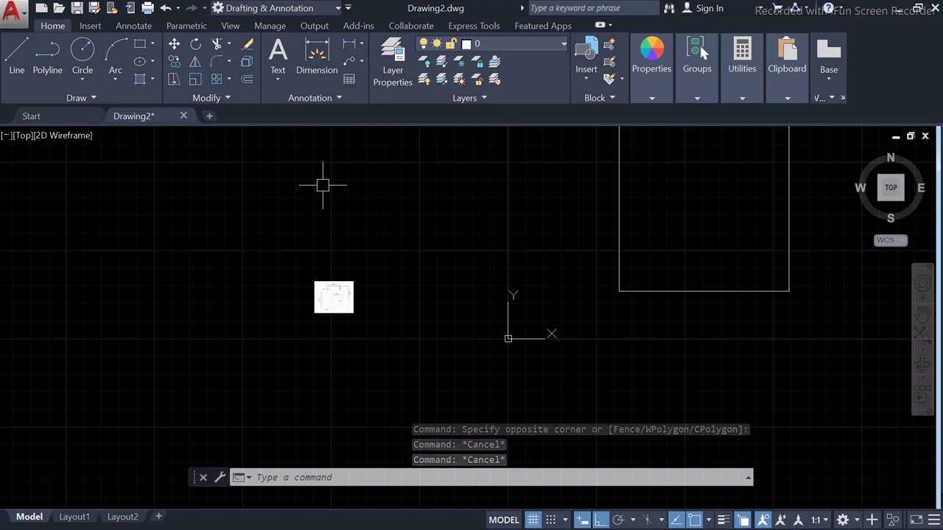
Scale the reference image by a factor of 5 about its centre.
type("sc")
key("Return")
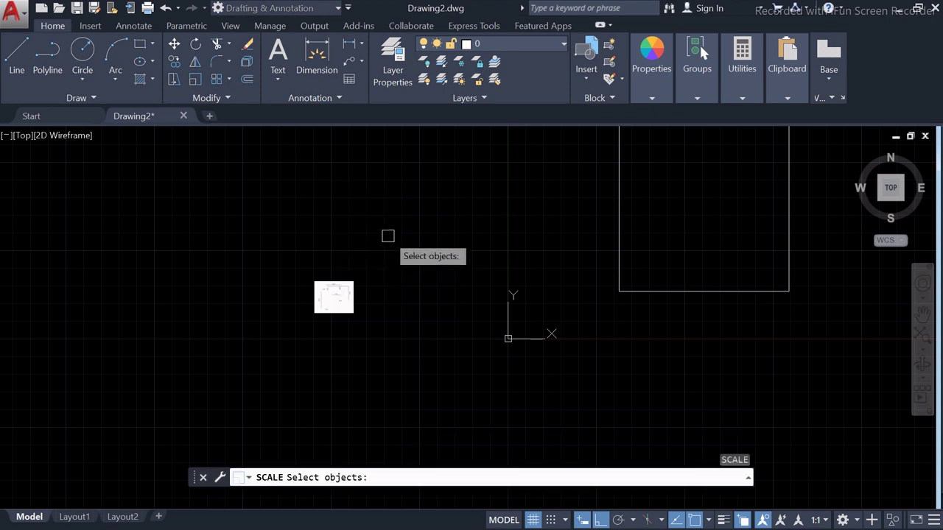
left_click(379, 330)
left_click(306, 273)
key("Return")
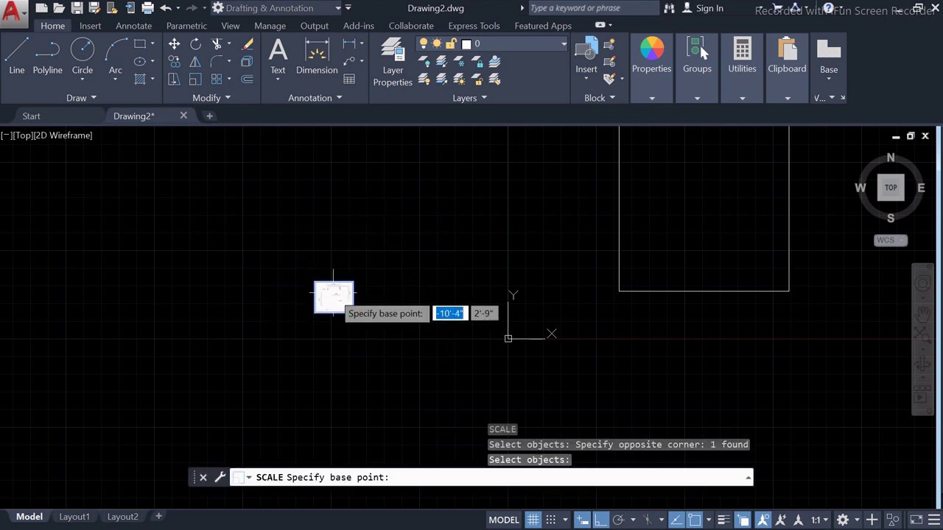
left_click(334, 296)
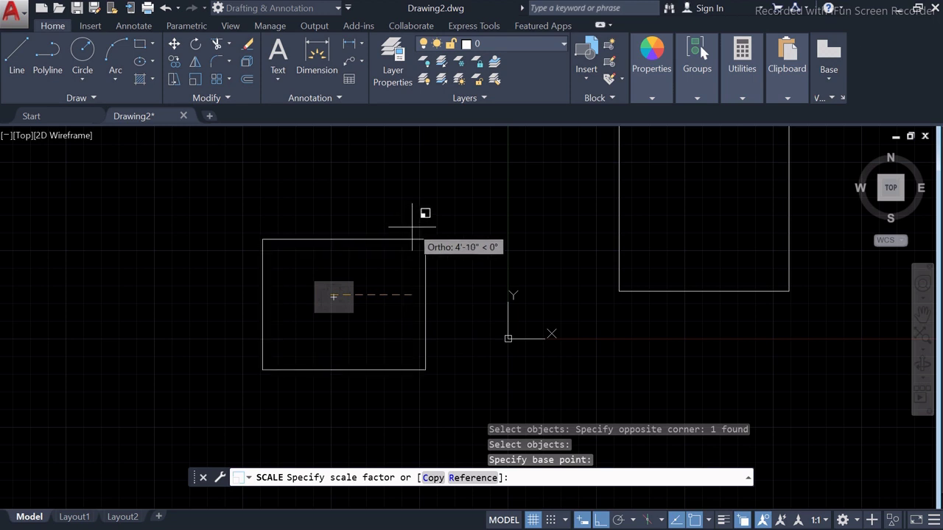
scroll(377, 254, "down", 3)
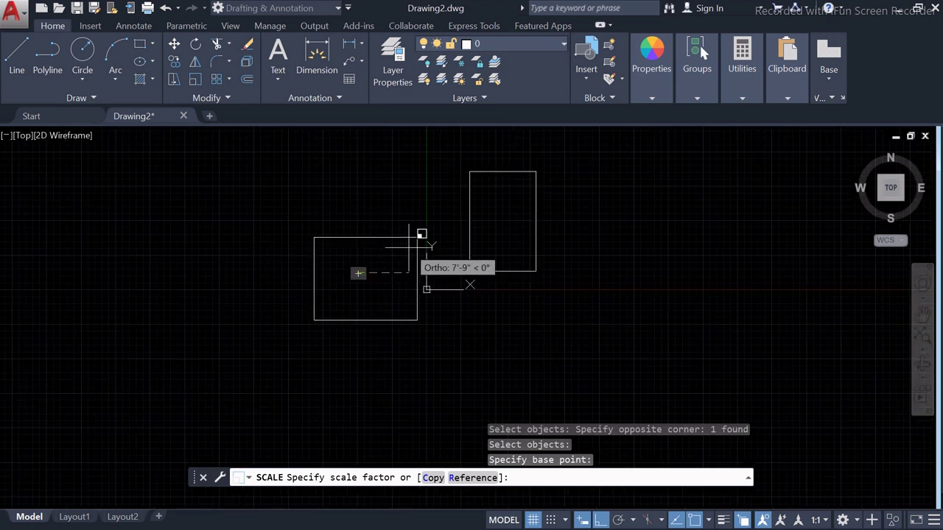
type("5")
key("Return")
scroll(390, 272, "up", 4)
scroll(391, 273, "up", 2)
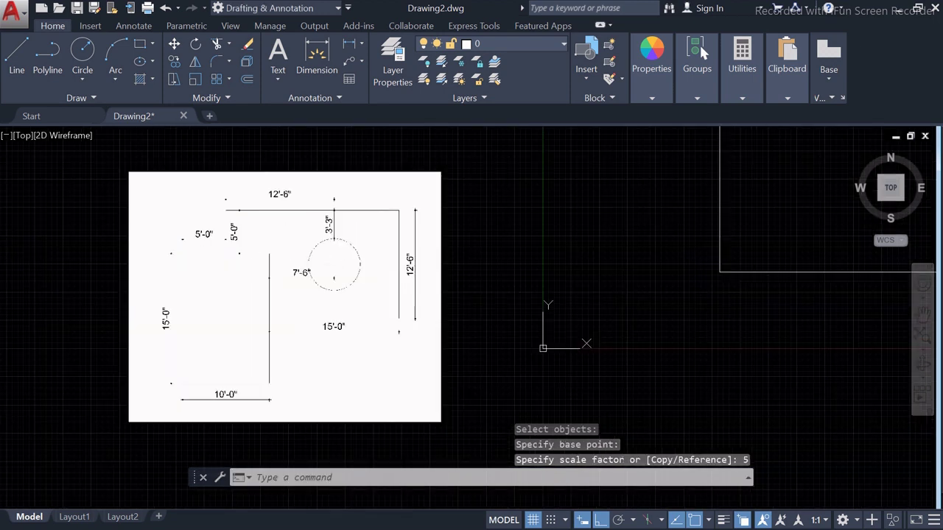
scroll(299, 287, "up", 4)
scroll(314, 221, "down", 8)
scroll(349, 259, "down", 4)
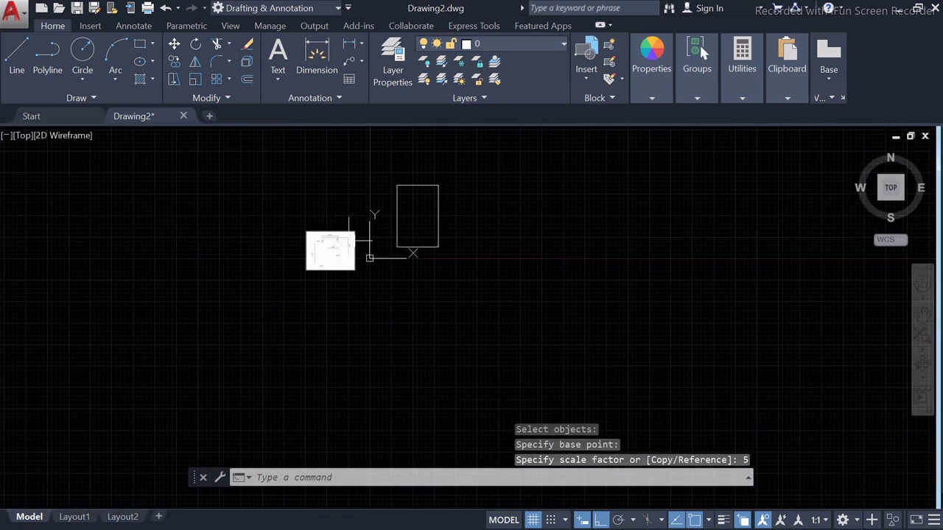
scroll(324, 280, "down", 1)
scroll(330, 273, "up", 5)
Scale the reference image by 5 a second time.
type("sc")
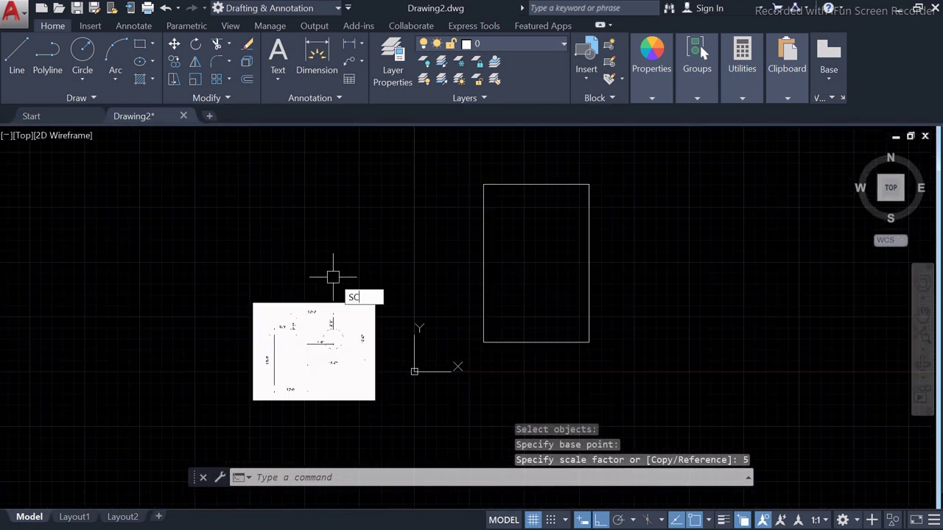
key("Return")
left_click_drag(332, 298, 284, 352)
left_click(314, 297)
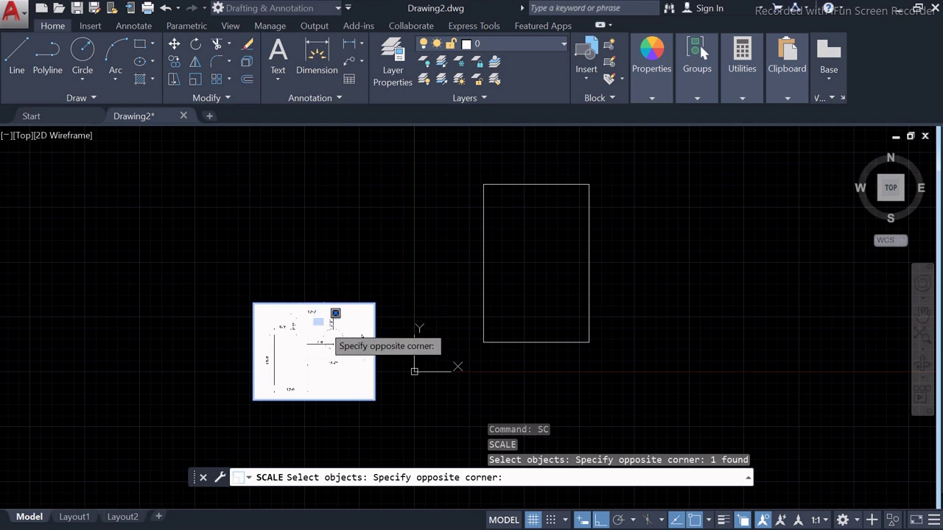
left_click(324, 317)
key("Return")
left_click(314, 302)
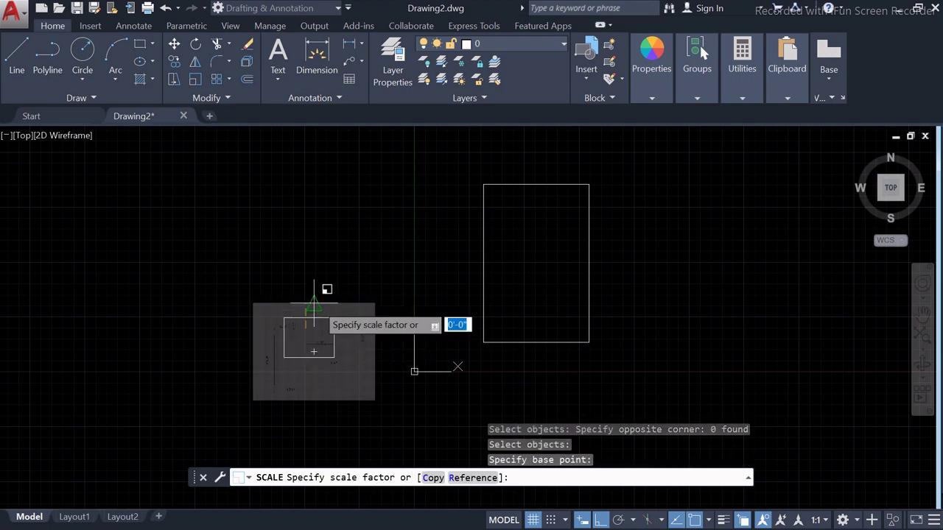
type("5")
key("Return")
scroll(375, 311, "down", 5)
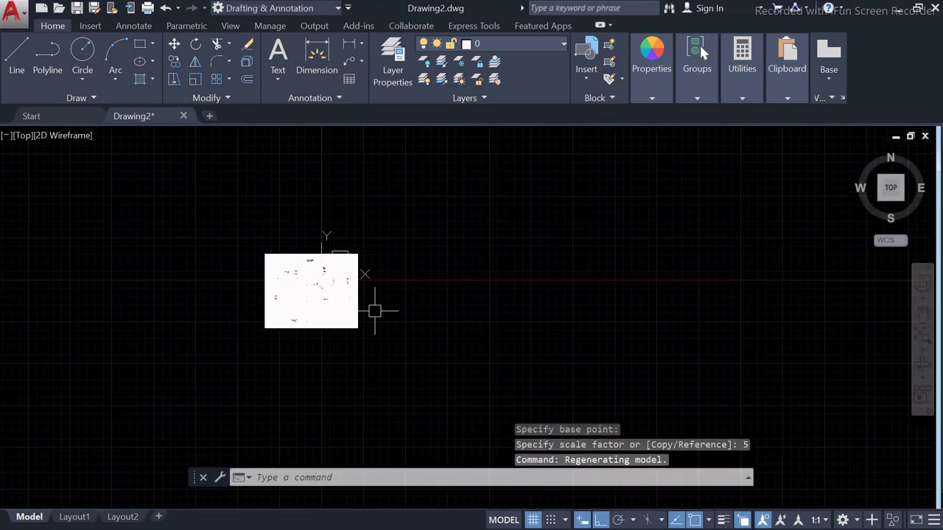
scroll(375, 311, "up", 4)
Move the enlarged image to the right of the rectangle.
type("m")
key("Return")
left_click(302, 352)
left_click(258, 379)
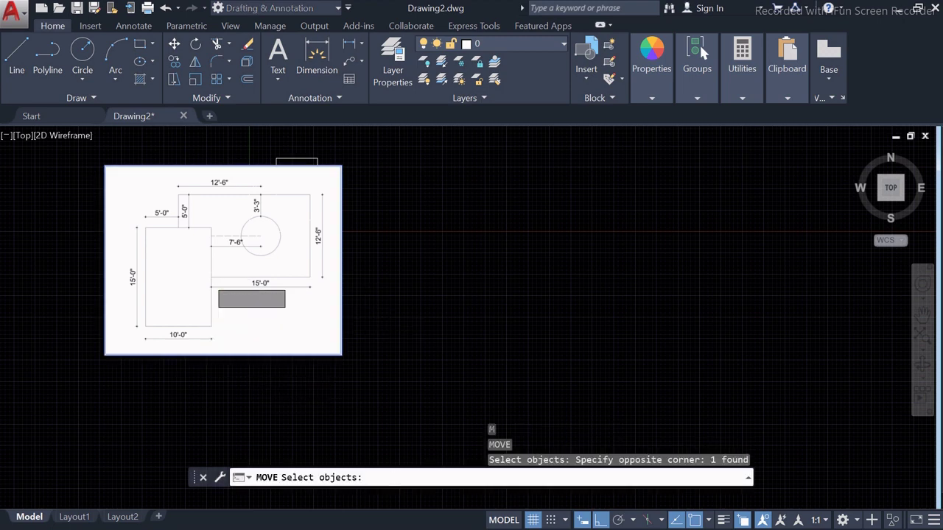
key("Return")
left_click(195, 258)
left_click(558, 258)
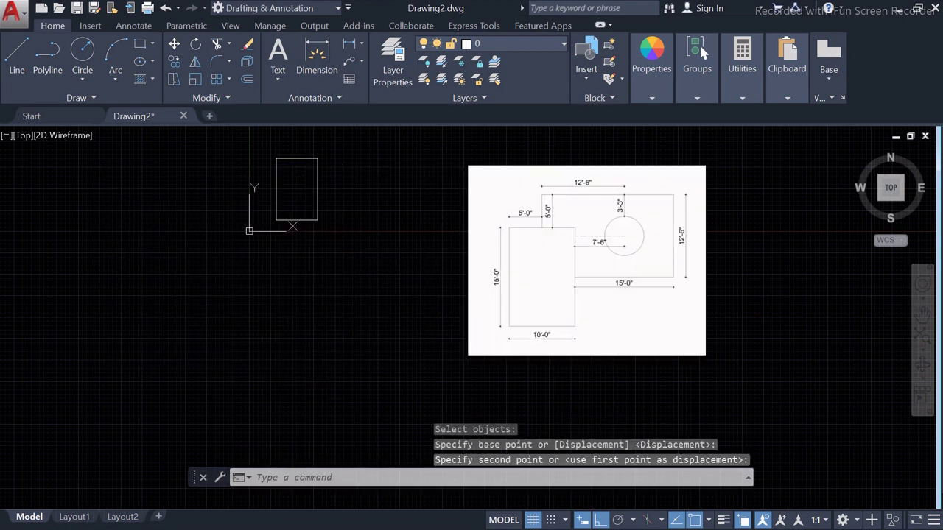
middle_click_drag(461, 279, 471, 310)
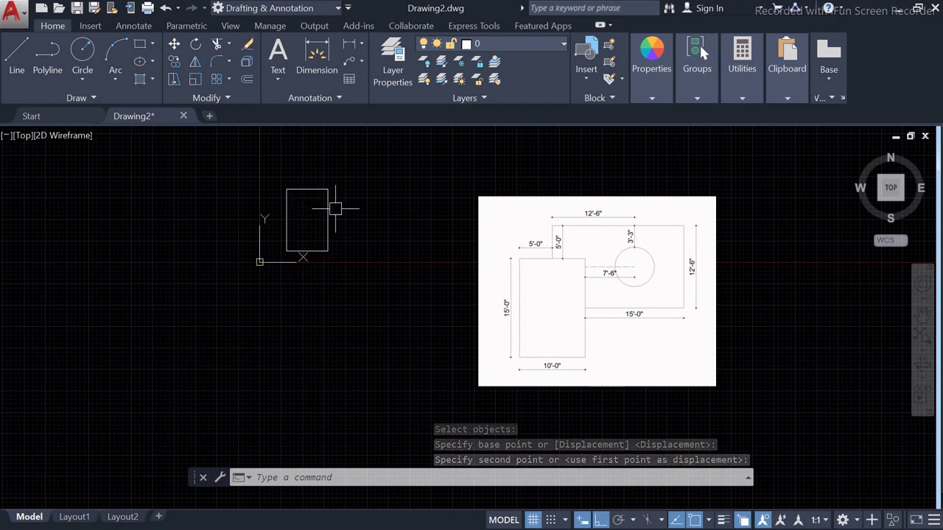
middle_click_drag(338, 222, 337, 244)
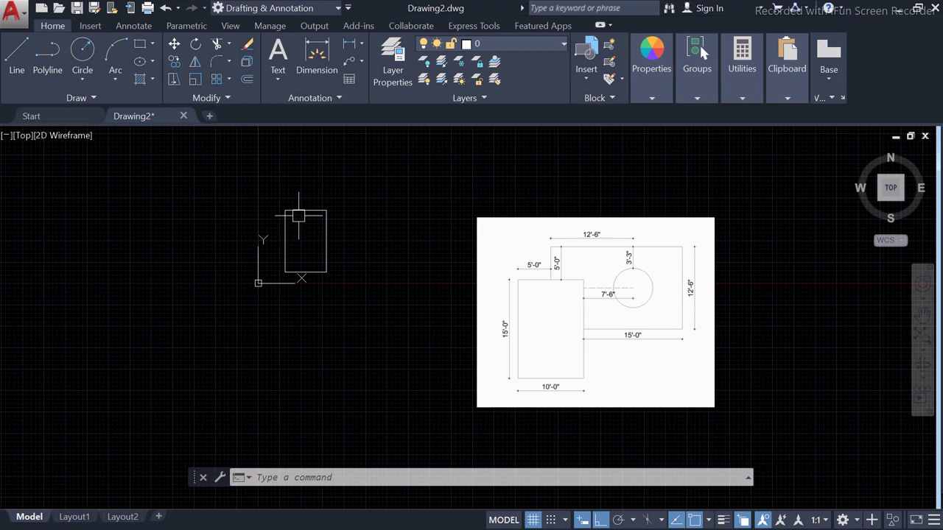
middle_click_drag(295, 220, 305, 253)
middle_click_drag(431, 246, 340, 218)
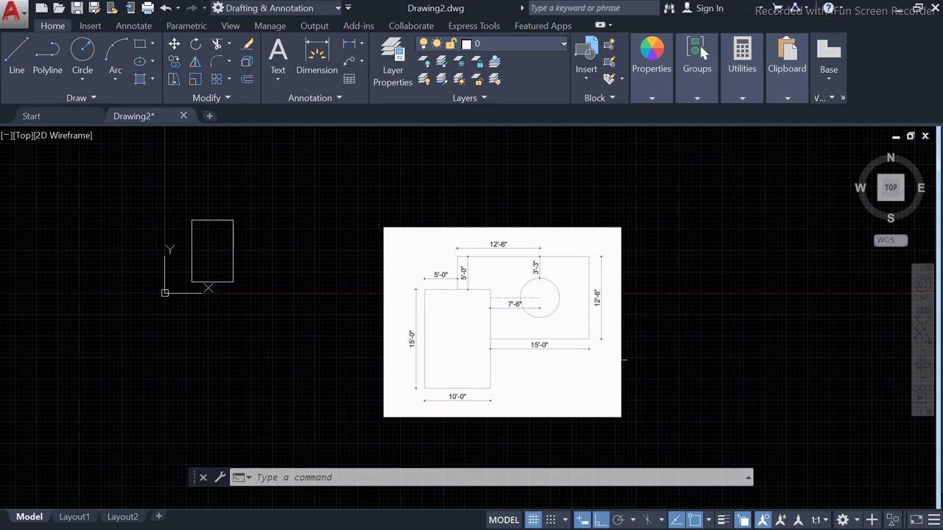
middle_click_drag(308, 278, 461, 281)
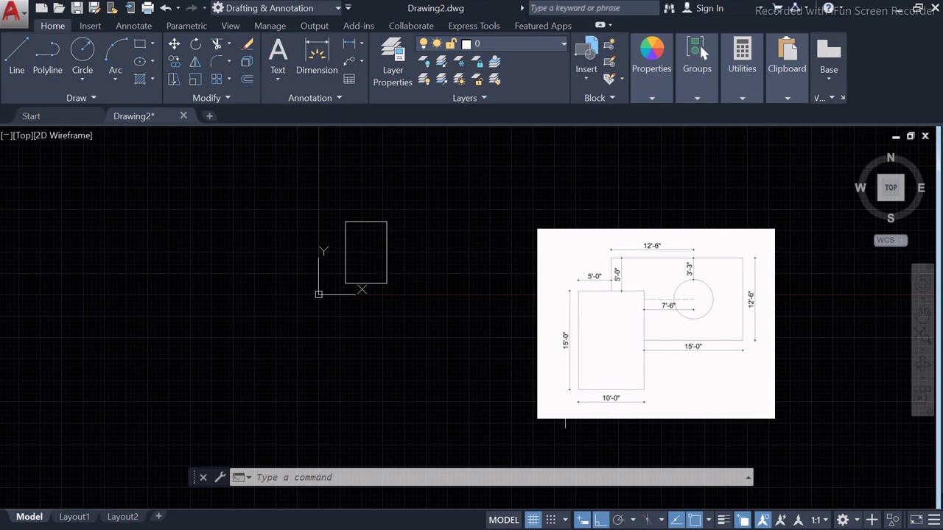
scroll(356, 261, "up", 2)
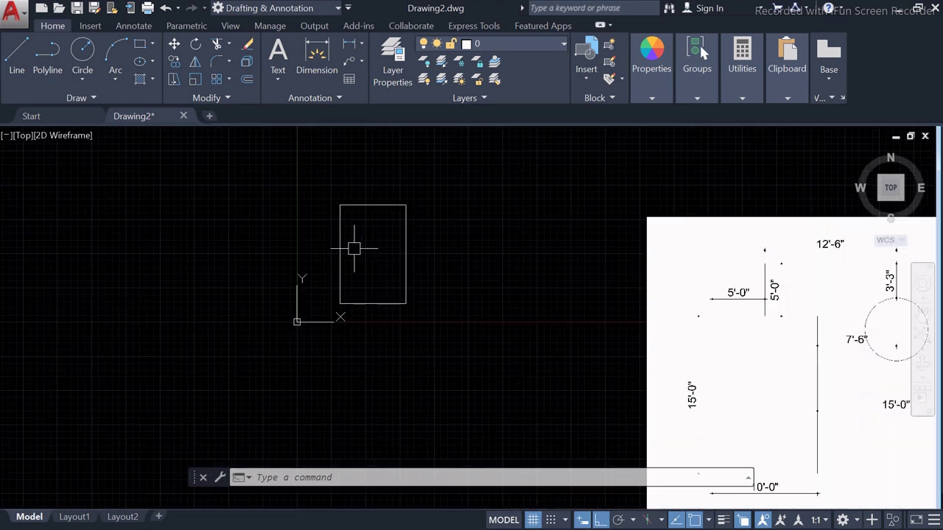
middle_click_drag(385, 257, 311, 218)
Draw a 5' wall upward from the rectangle's top midpoint.
middle_click_drag(375, 246, 379, 270)
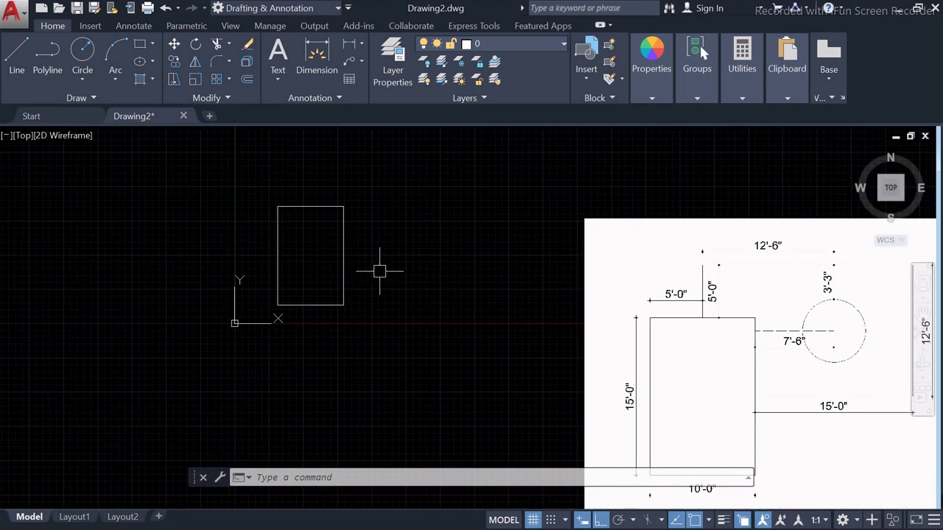
scroll(378, 269, "down", 2)
type("l")
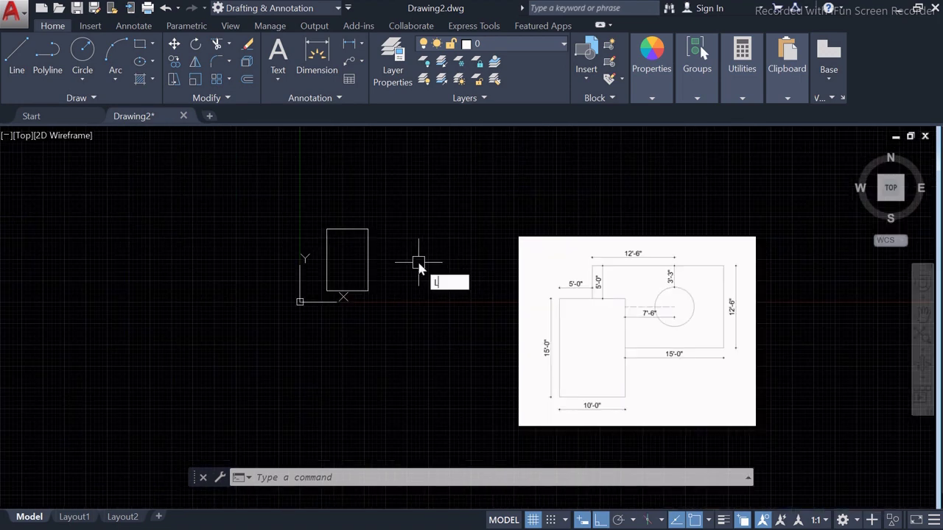
key("Return")
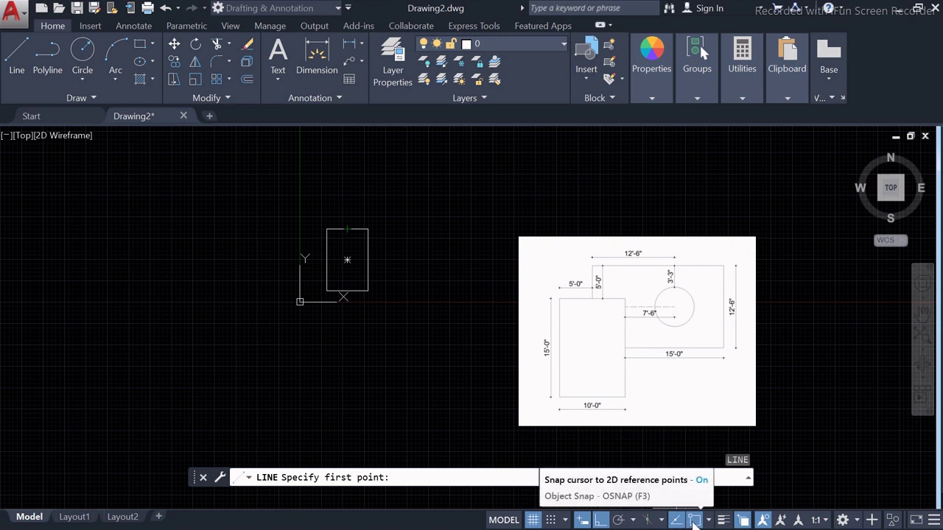
scroll(347, 201, "up", 2)
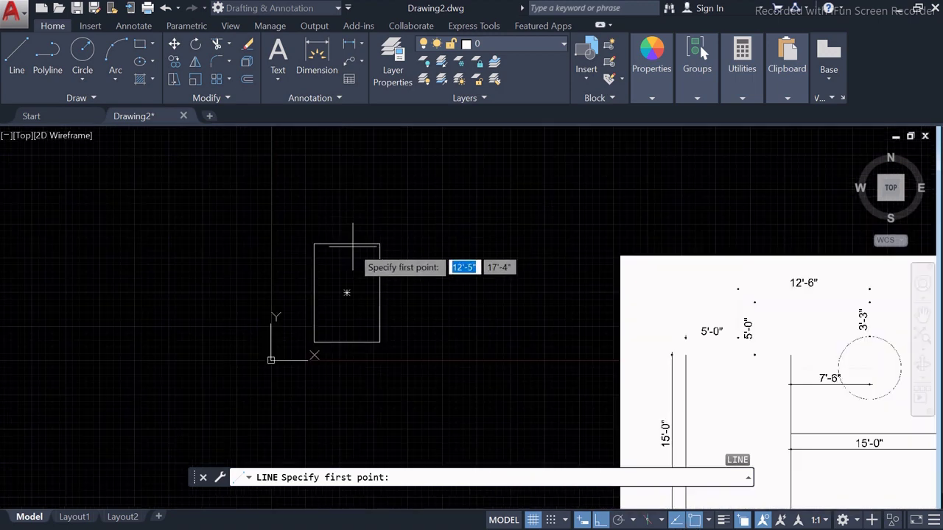
left_click(347, 244)
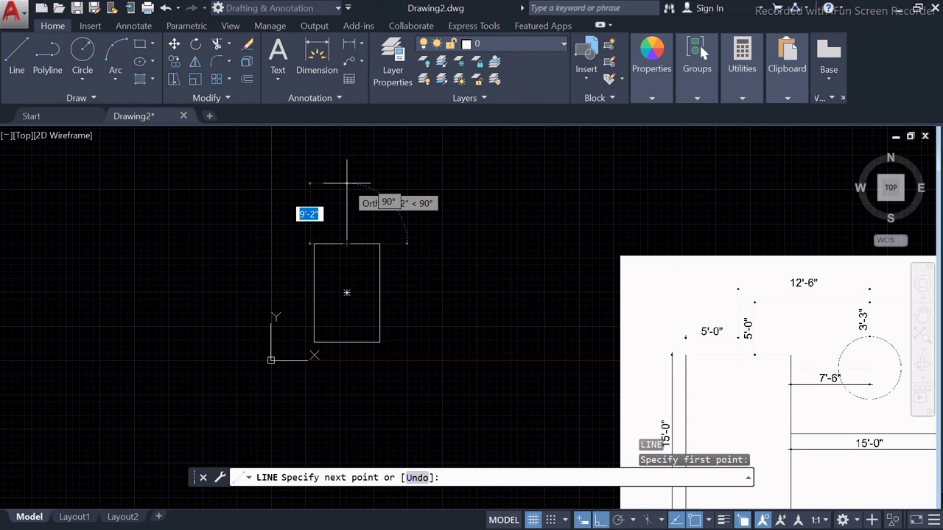
type("5'")
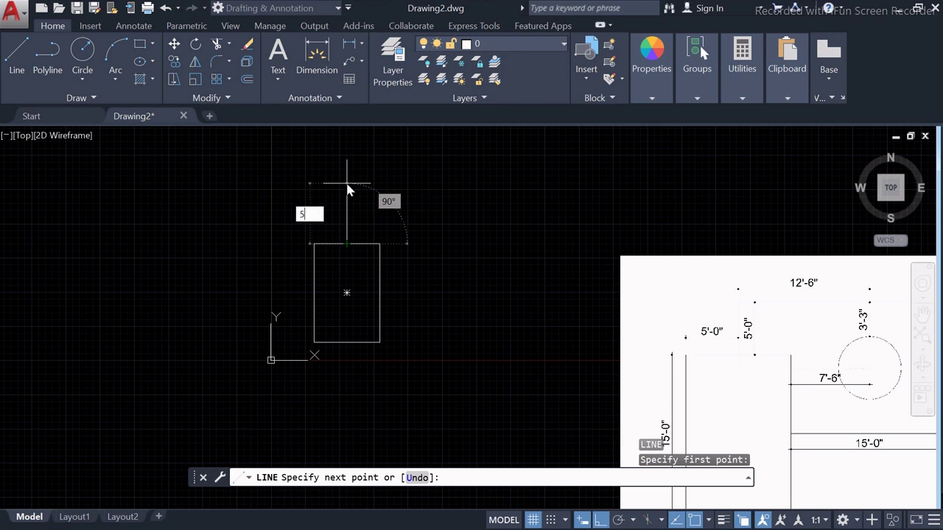
key("Return")
scroll(350, 202, "down", 1)
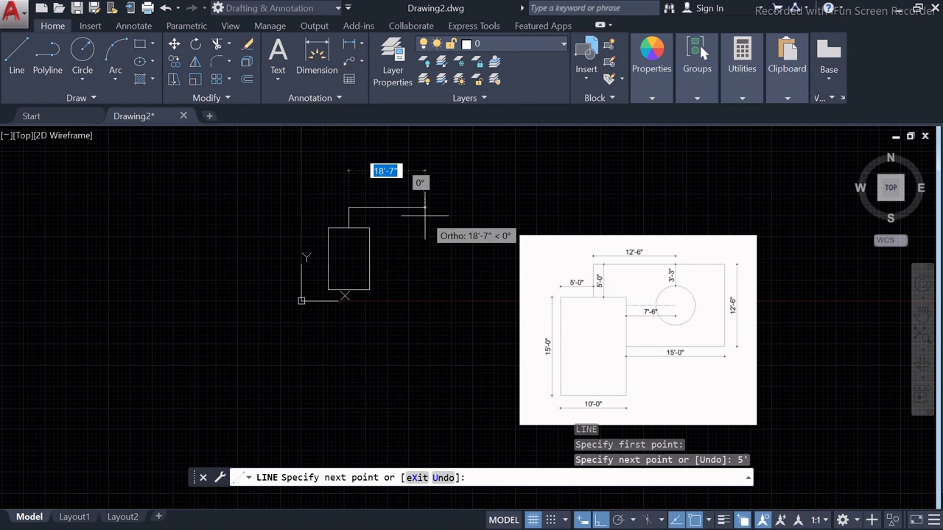
key("Escape")
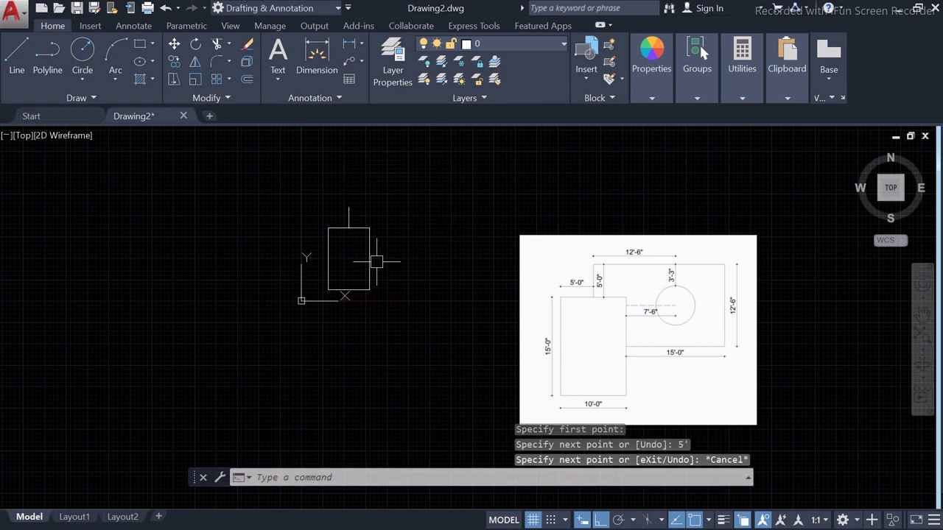
Draw a 15' wall right from the rectangle's right midpoint, then a 12'-6" wall up.
type("L")
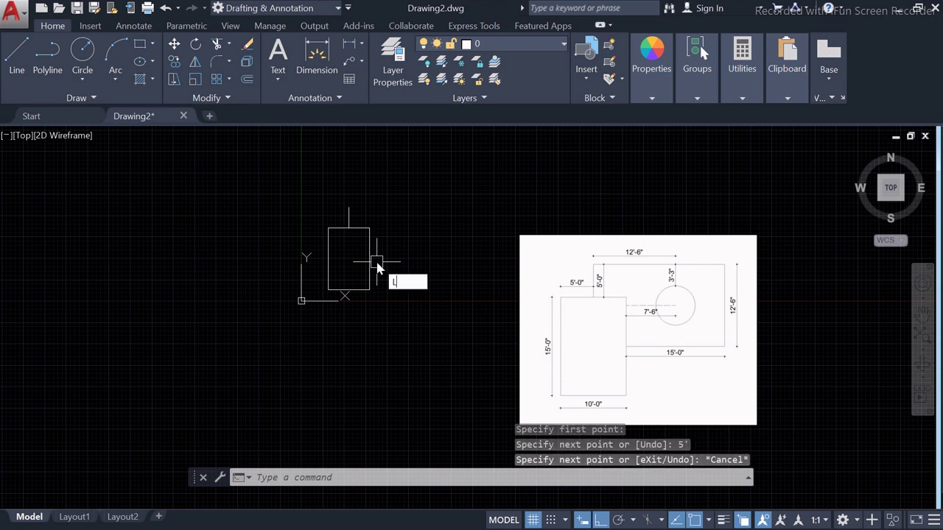
key("Return")
left_click(370, 259)
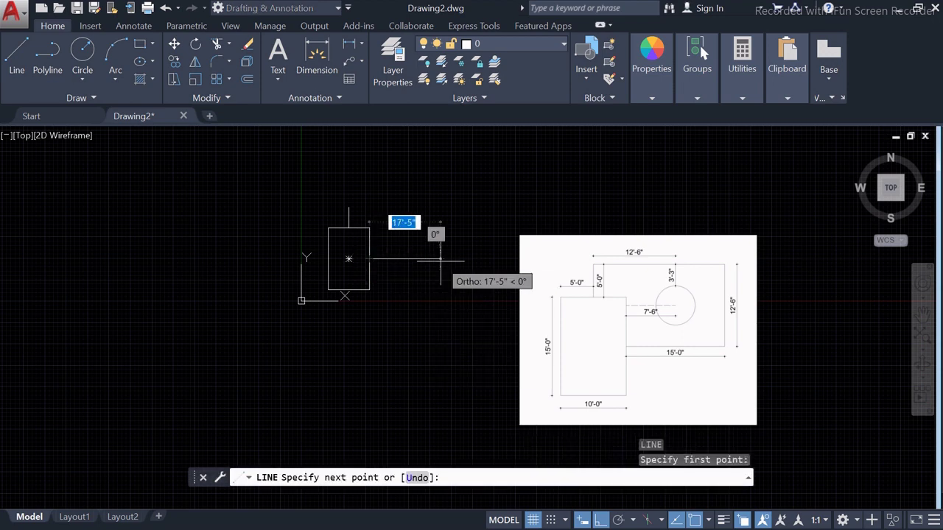
type("15")
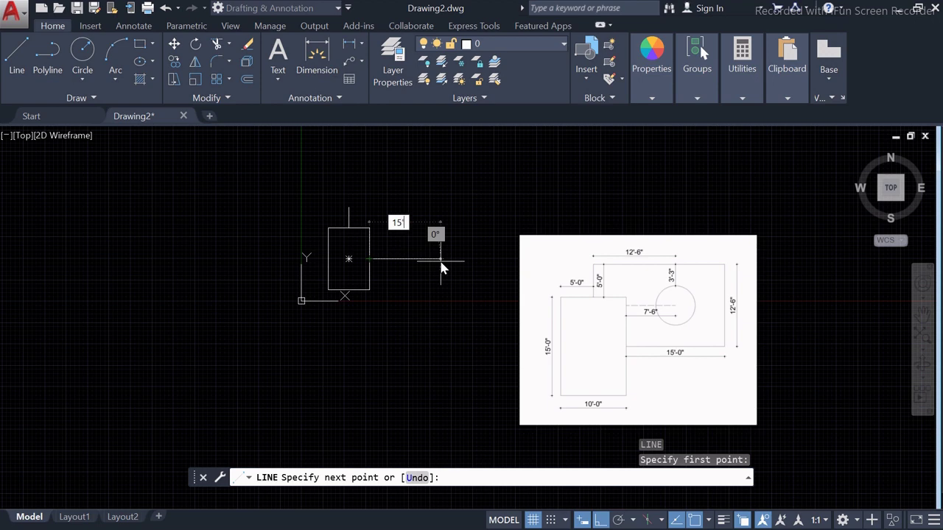
key("Return")
key("Escape")
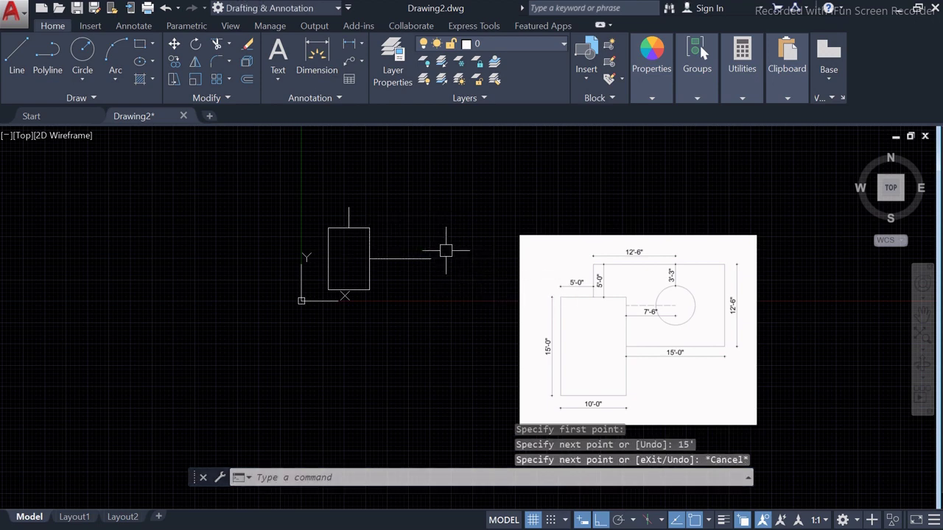
type("l")
key("Return")
left_click(431, 258)
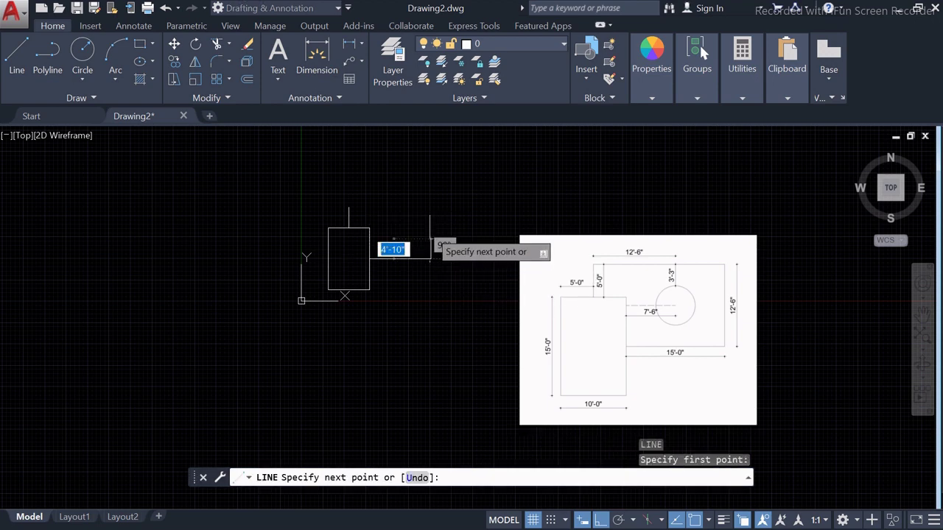
type("12'6")
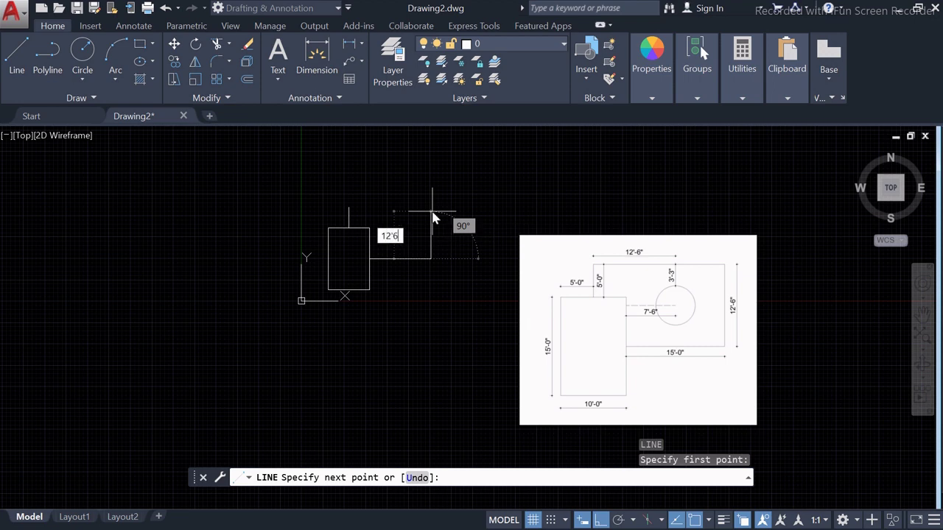
key("Return")
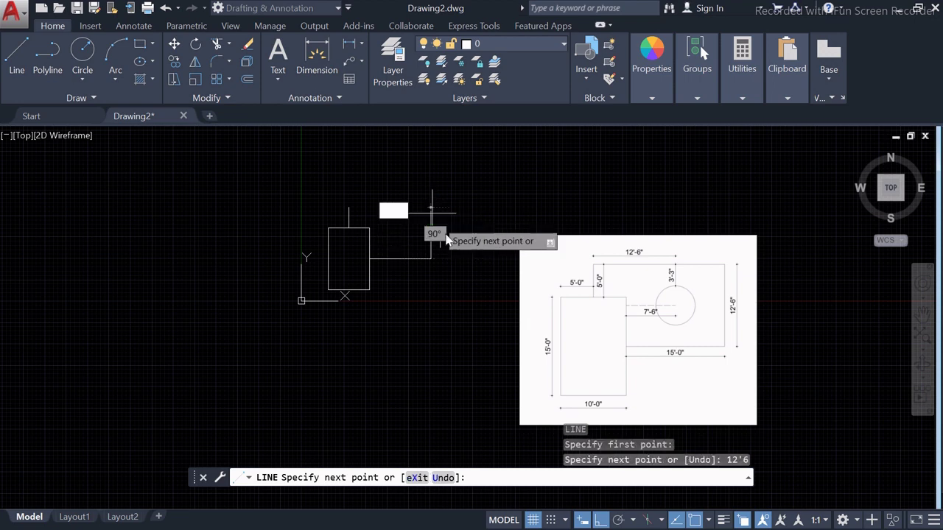
key("Escape")
Close the outline with a top line from the 12'-6" wall to the 5' wall.
type("l")
key("Return")
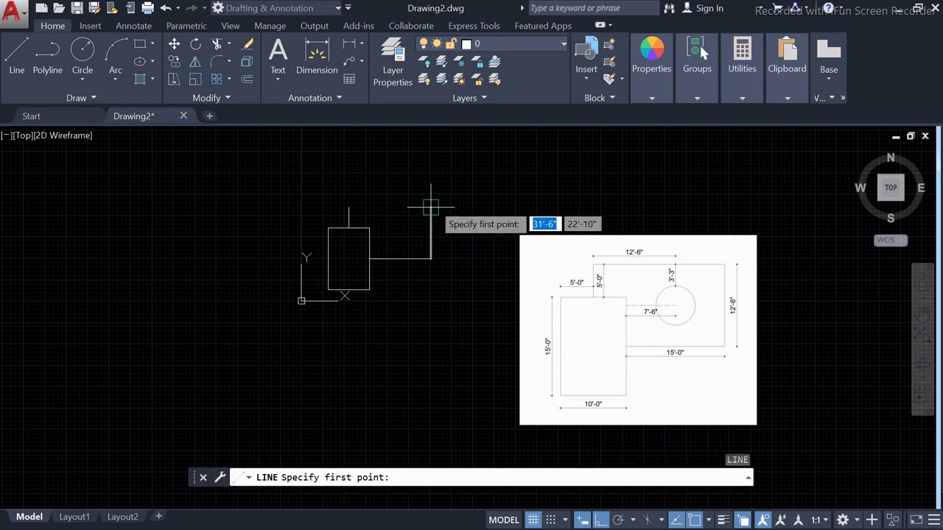
left_click(431, 208)
left_click(369, 208)
key("Escape")
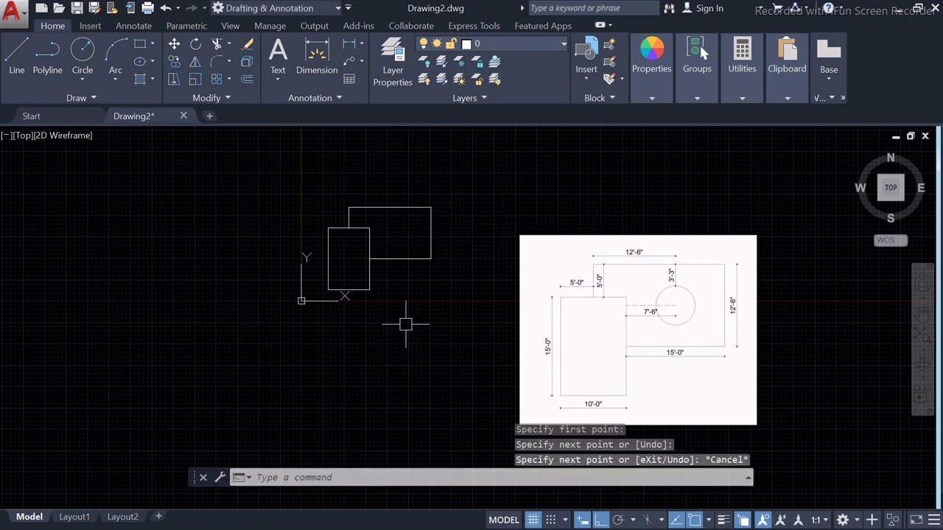
middle_click_drag(362, 233, 364, 257)
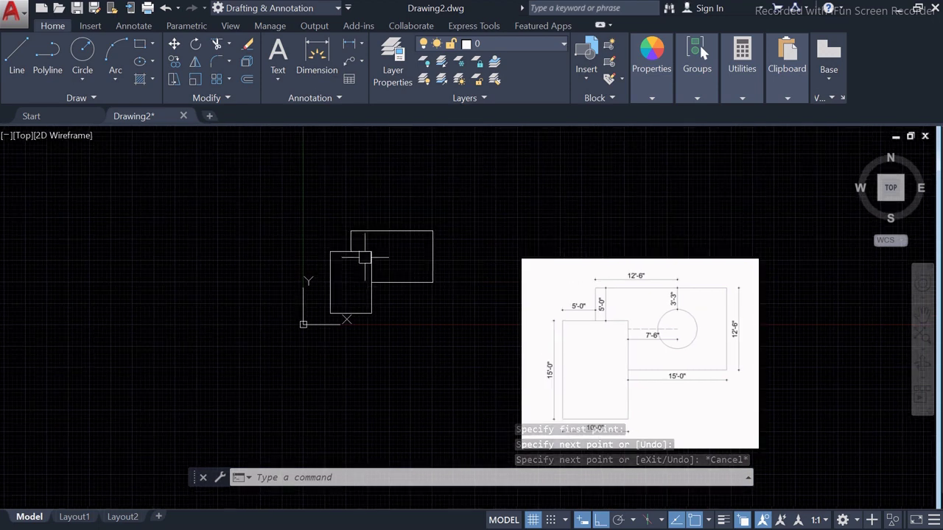
Add linear dimensions of 20' and 5' across the top and 15' down the rectangle's left side.
scroll(364, 257, "up", 2)
type("DIML")
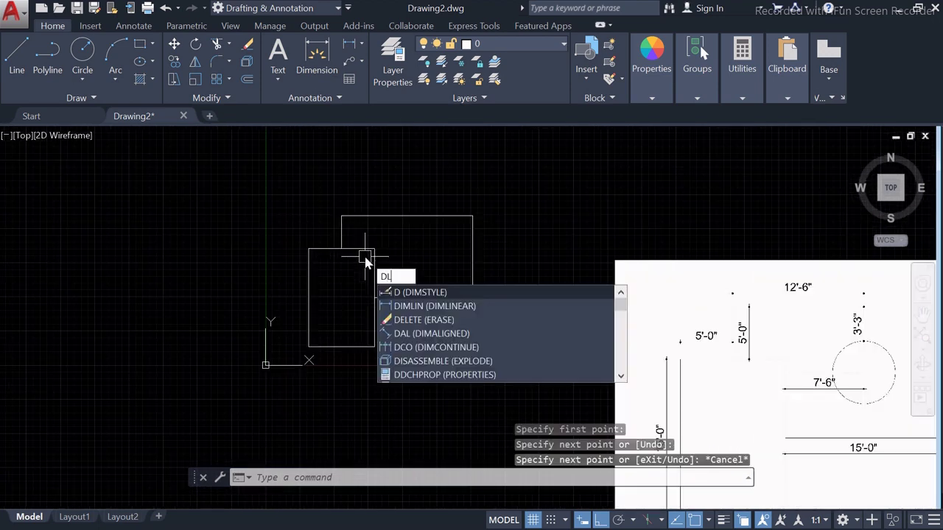
type("I")
key("Return")
left_click(341, 216)
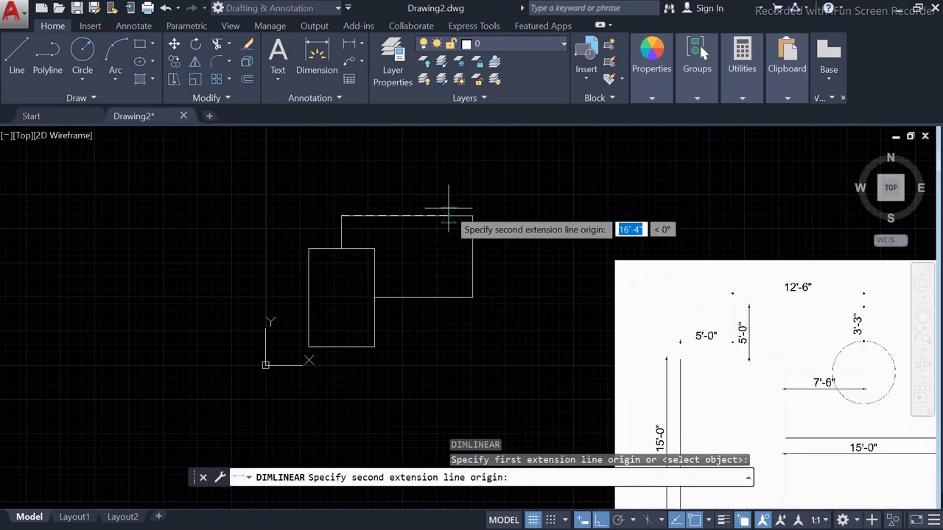
left_click(472, 216)
scroll(394, 224, "up", 3)
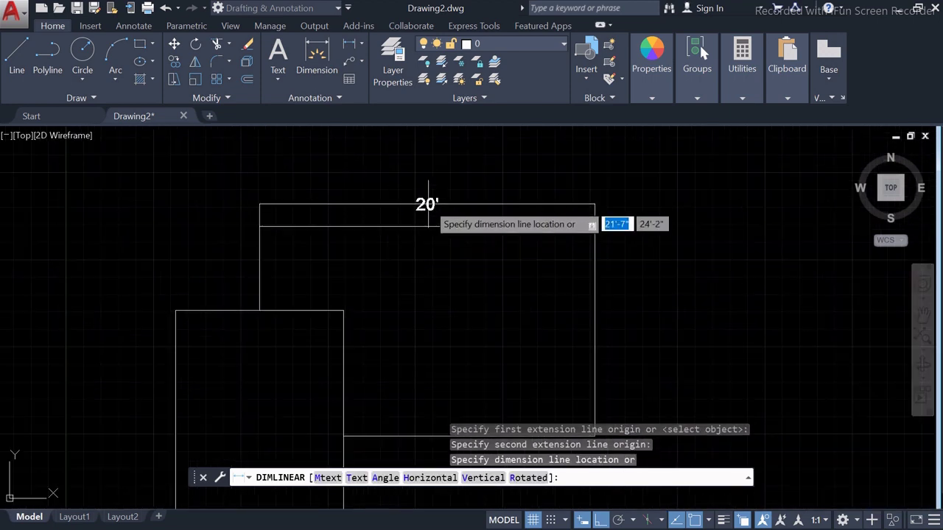
left_click(428, 200)
scroll(471, 162, "down", 3)
scroll(221, 332, "up", 1)
key("Return")
left_click(399, 213)
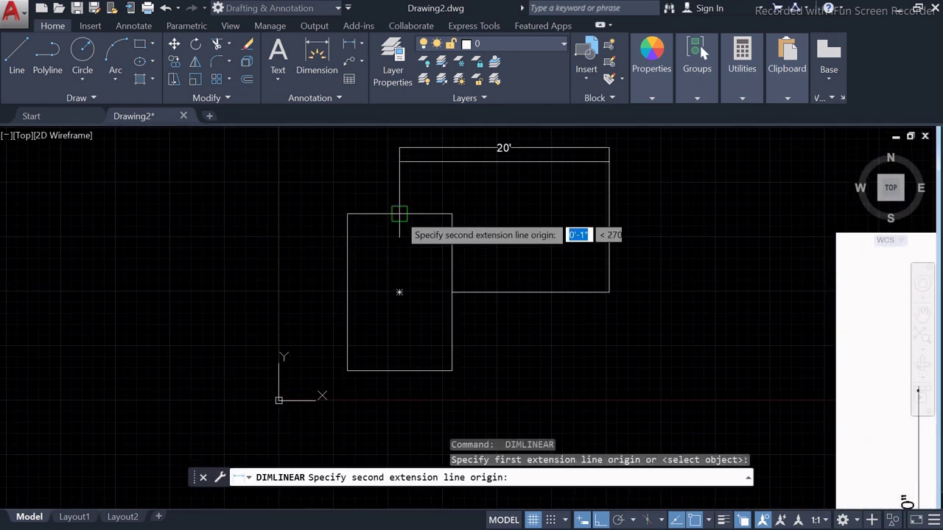
left_click(347, 214)
left_click(343, 202)
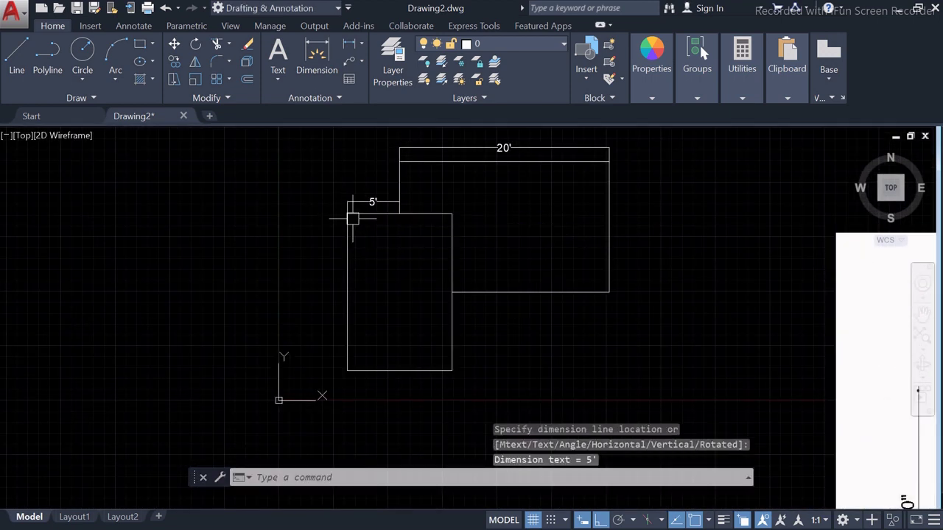
key("Return")
left_click(347, 215)
left_click(347, 370)
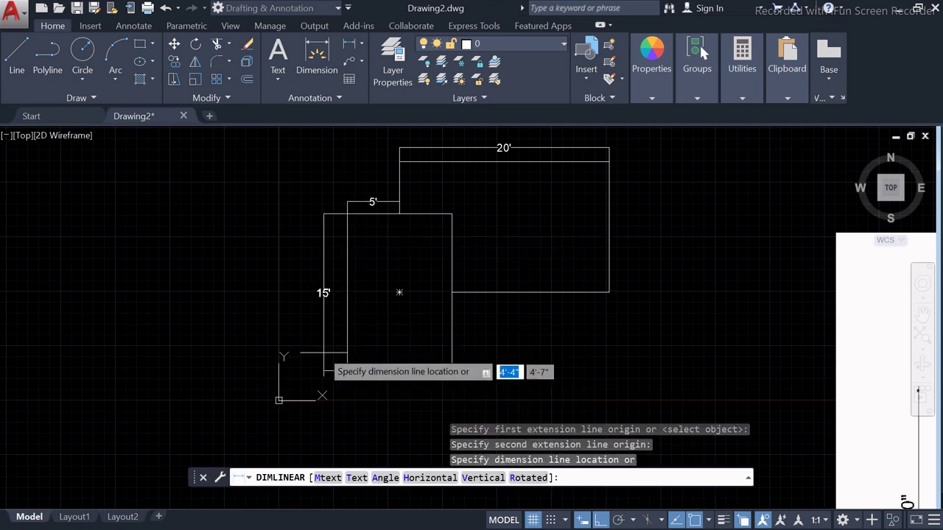
left_click(324, 353)
Add the 10' bottom, 15' wall and 12'-6" right-side linear dimensions.
middle_click_drag(388, 362, 381, 283)
key("Return")
left_click(334, 292)
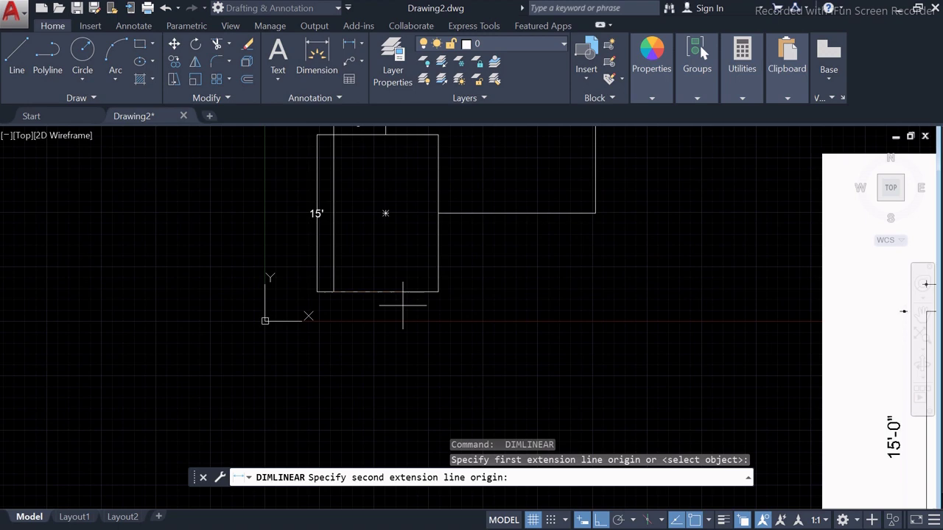
left_click(438, 292)
left_click(431, 305)
scroll(434, 302, "down", 5)
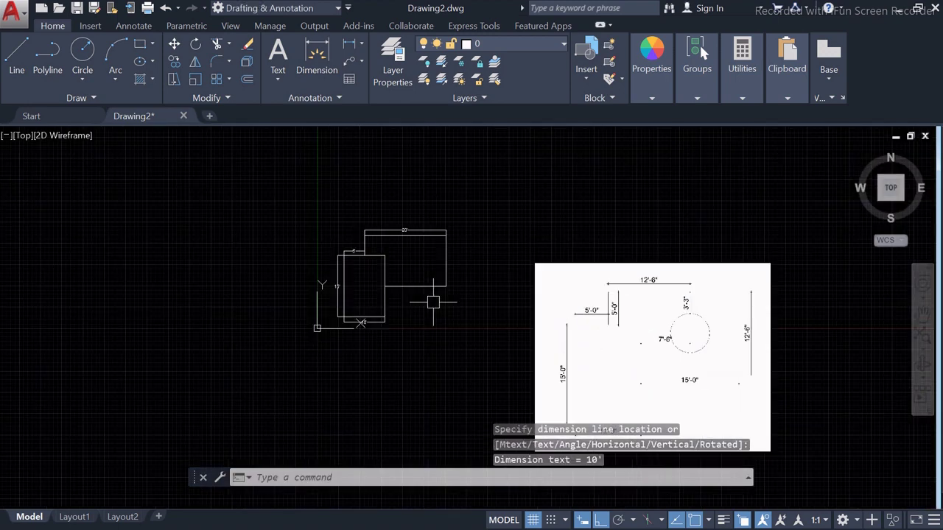
key("Return")
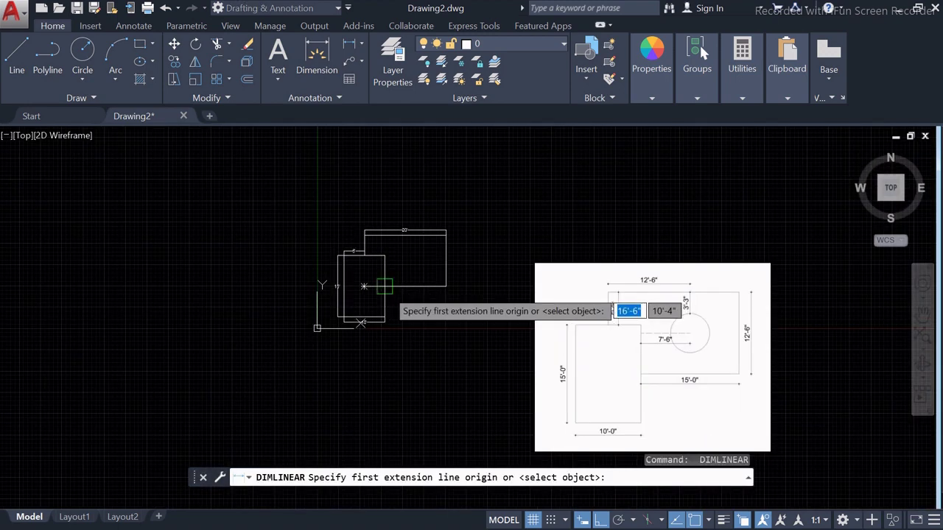
left_click(384, 287)
left_click(446, 286)
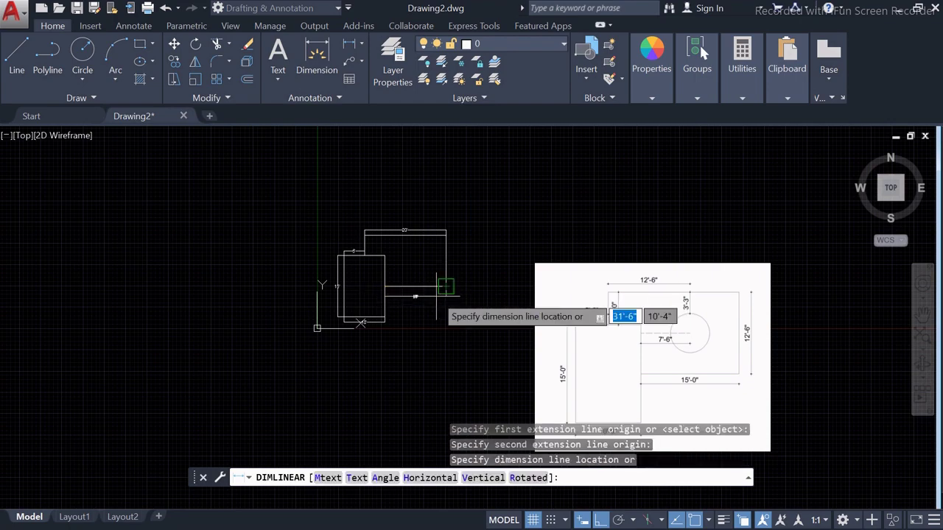
scroll(445, 286, "up", 6)
left_click(392, 285)
scroll(354, 317, "down", 4)
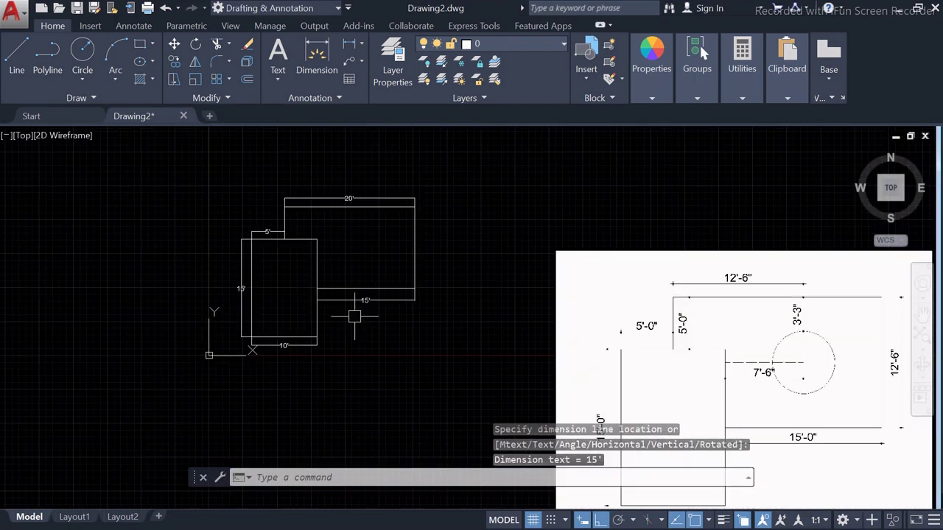
middle_click_drag(434, 292, 358, 298)
key("Return")
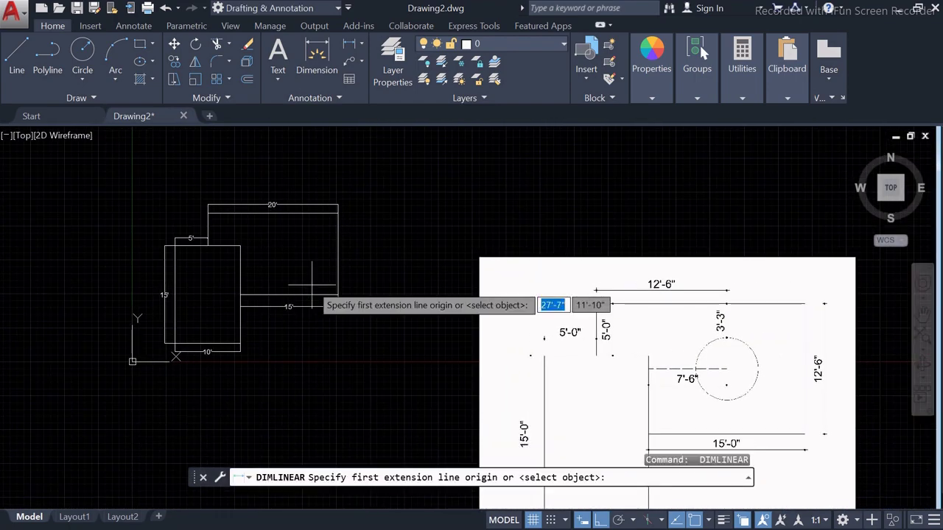
left_click(338, 295)
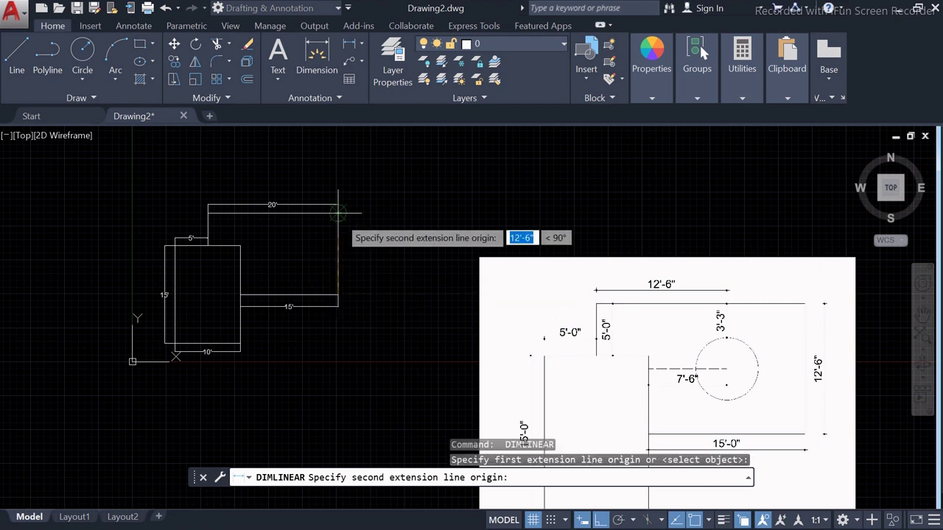
left_click(338, 213)
left_click(353, 254)
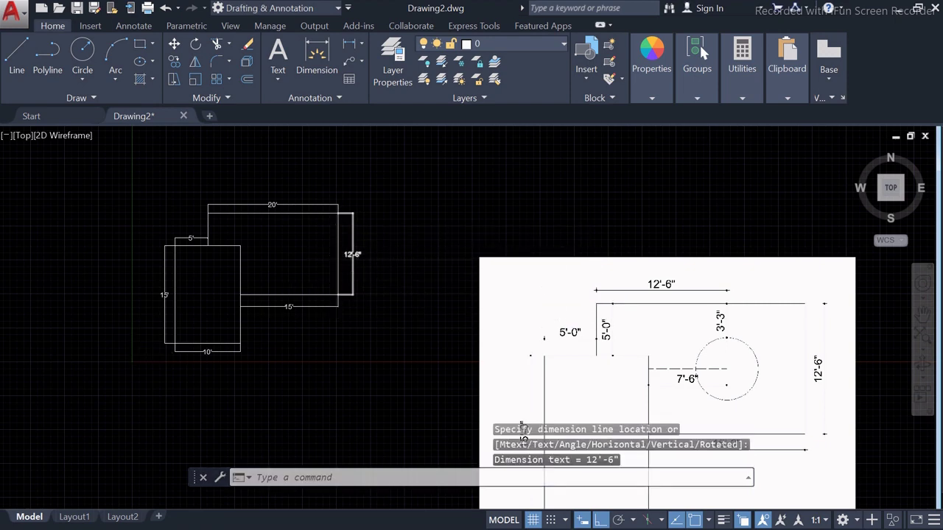
scroll(358, 266, "up", 2)
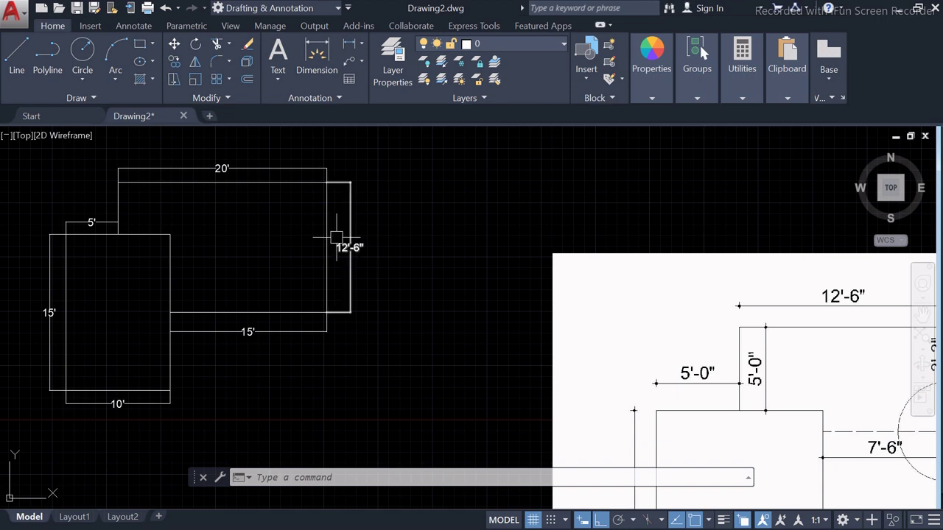
Finish the 12'-6" right-wall dimension and end the dimensioning command.
scroll(342, 247, "down", 2)
scroll(304, 262, "up", 2)
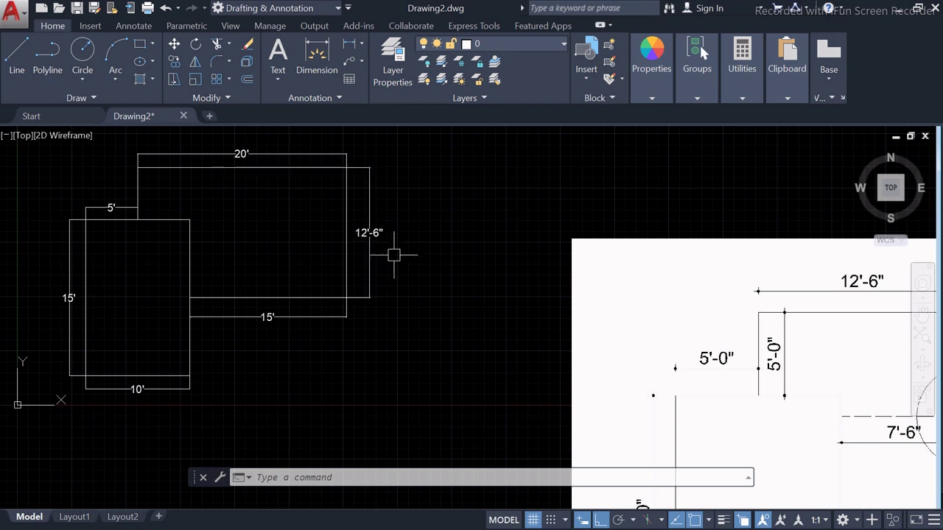
mouse_move(322, 259)
middle_mouse_down()
mouse_move(418, 264)
mouse_move(334, 274)
mouse_move(312, 246)
middle_mouse_up()
key("Escape")
key("Escape")
Zoom and pan to the reference plan's circle, marked 3'-3" and 7'-6".
scroll(337, 263, "down", 3)
scroll(258, 253, "up", 2)
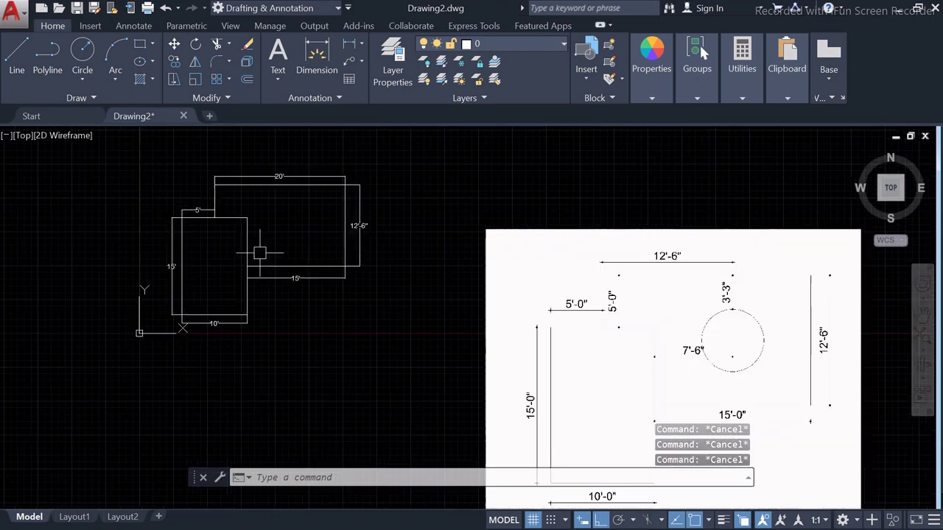
scroll(307, 263, "down", 5)
scroll(307, 263, "up", 5)
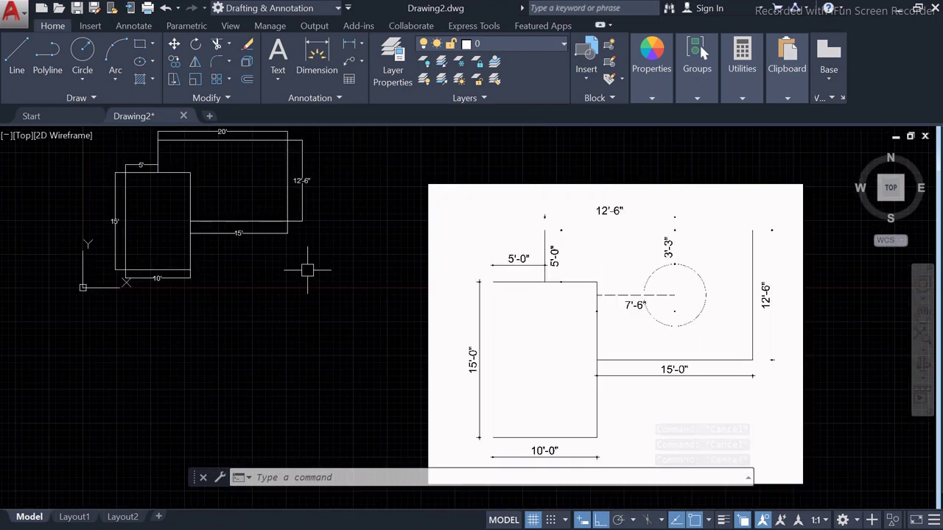
scroll(309, 269, "down", 1)
scroll(683, 310, "down", 1)
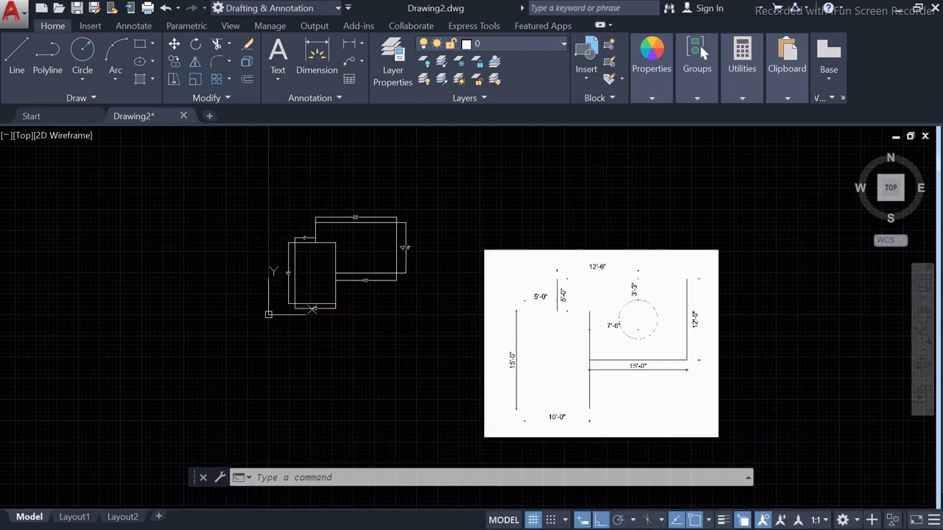
scroll(692, 292, "up", 3)
scroll(625, 278, "down", 2)
scroll(655, 283, "up", 2)
scroll(652, 290, "up", 2)
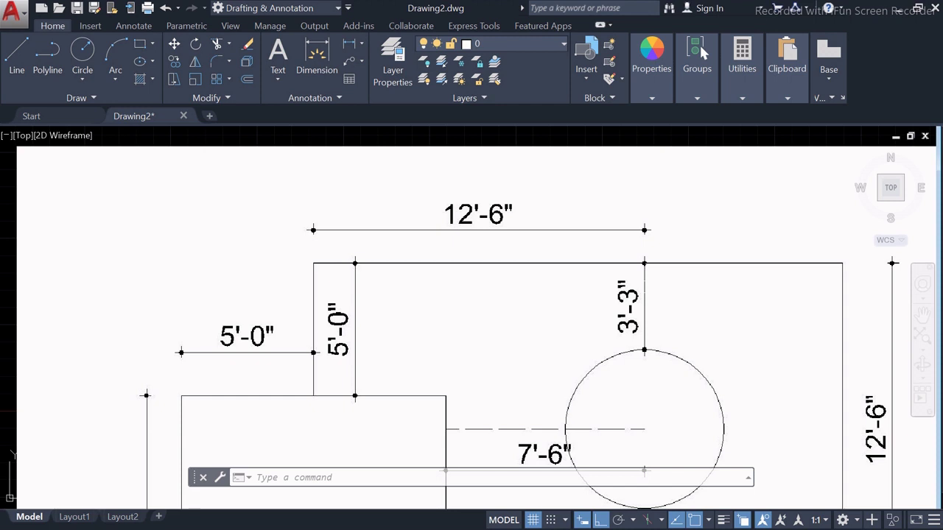
scroll(647, 287, "down", 2)
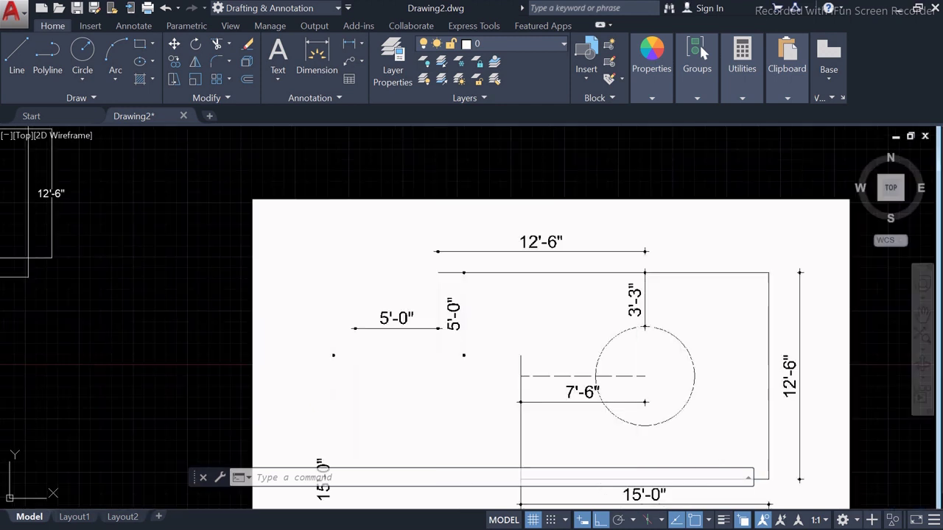
middle_click_drag(646, 287, 591, 197)
scroll(595, 280, "down", 2)
scroll(595, 280, "up", 2)
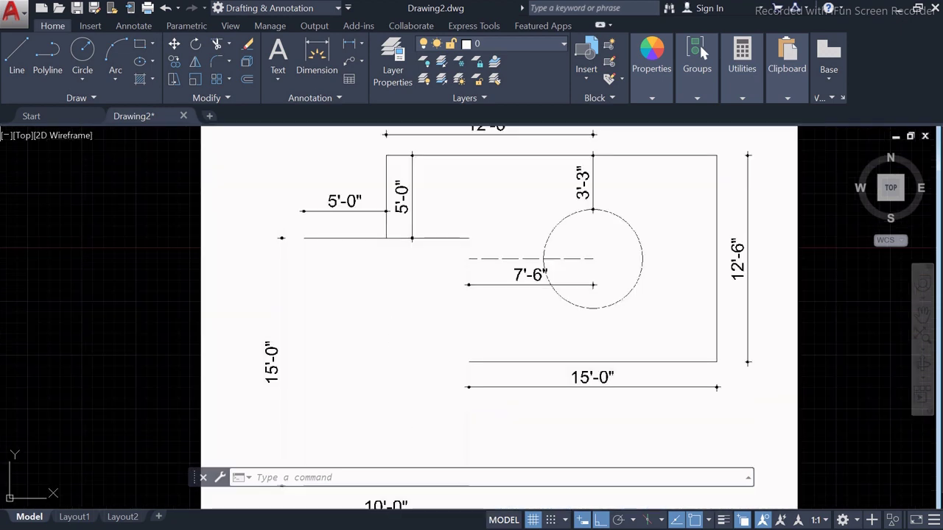
scroll(595, 279, "up", 2)
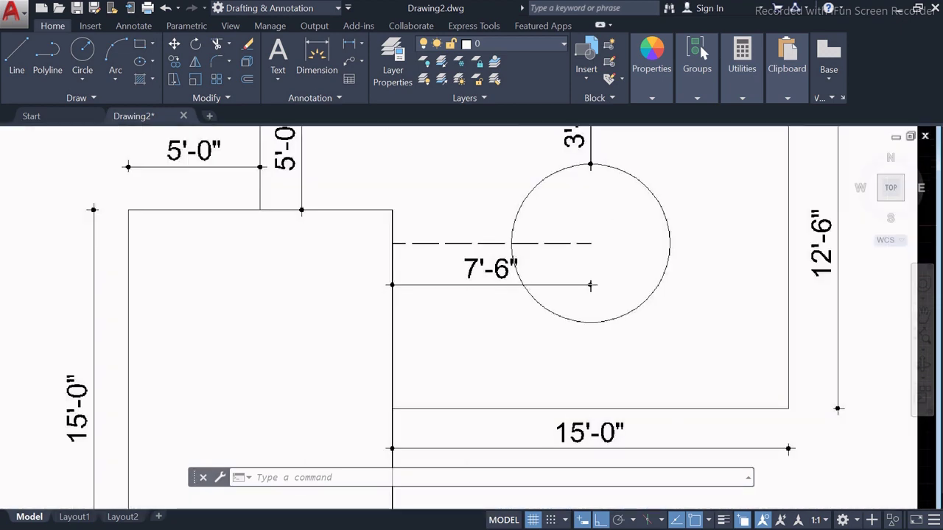
scroll(617, 292, "down", 2)
scroll(616, 292, "down", 2)
Draw a vertical line from the larger room's bottom wall straight up to its top wall.
scroll(394, 295, "down", 2)
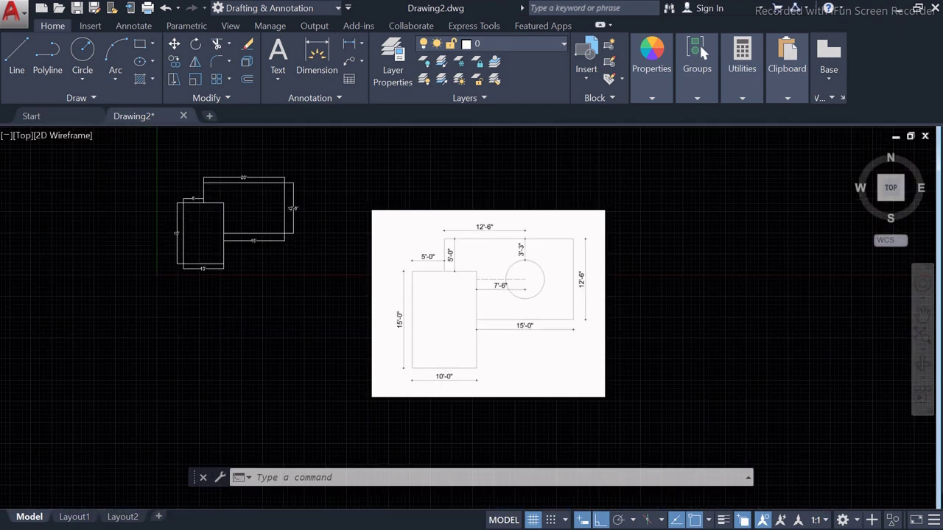
scroll(253, 206, "up", 1)
scroll(311, 214, "up", 1)
scroll(310, 216, "up", 1)
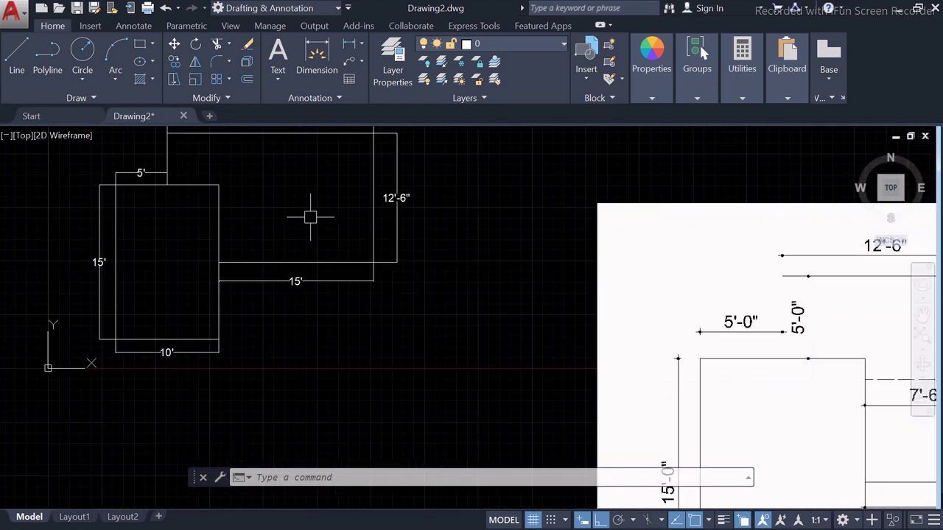
key("Escape")
type("l")
key("Return")
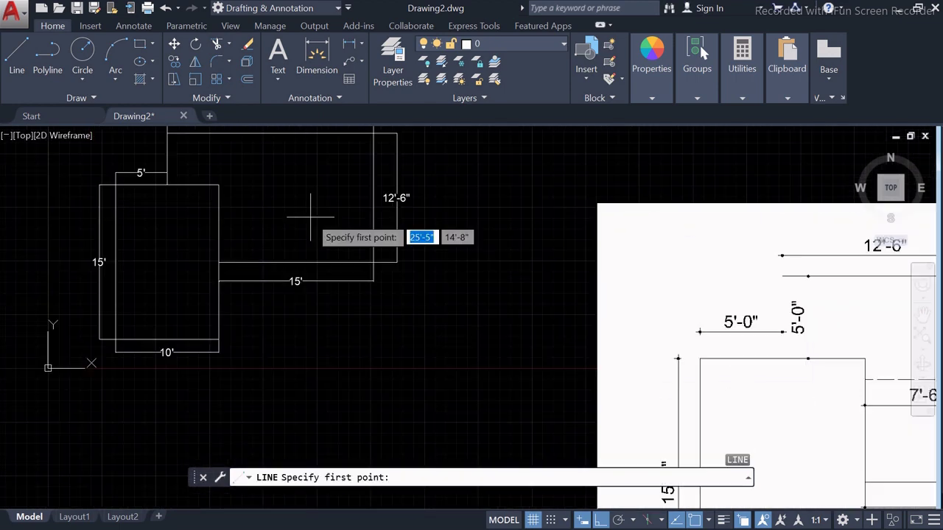
middle_click_drag(312, 213, 384, 278)
left_click(376, 313)
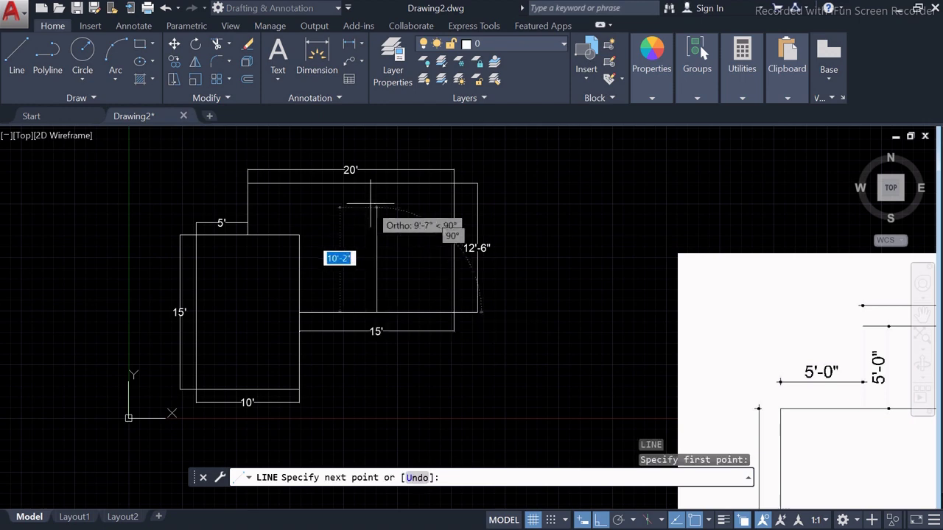
left_click(377, 183)
scroll(339, 202, "down", 1)
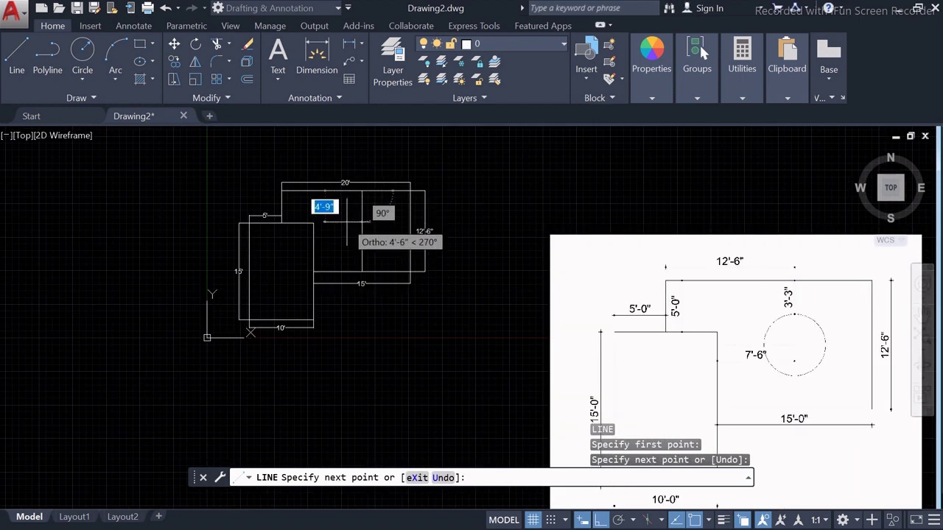
key("Escape")
Start another line with L, then cancel it.
scroll(349, 235, "up", 2)
key("Escape")
key("Escape")
key("Escape")
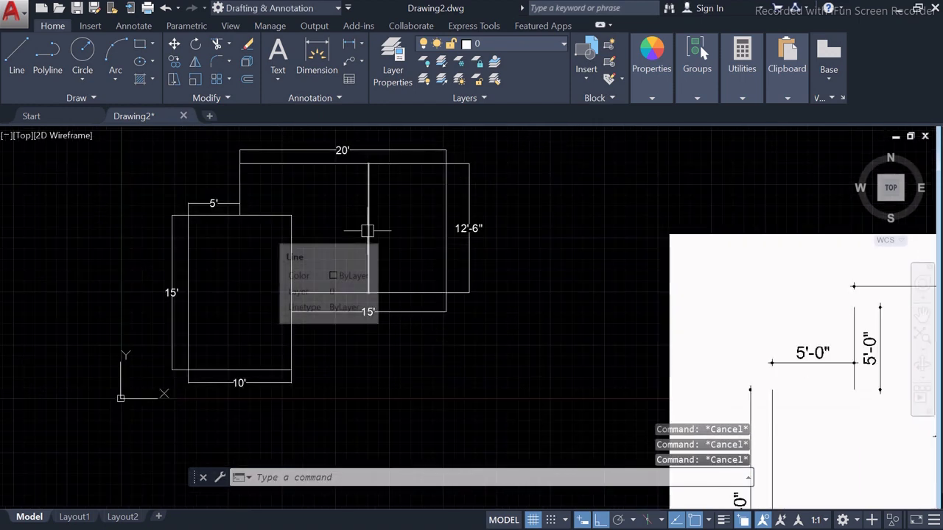
type("l")
key("Return")
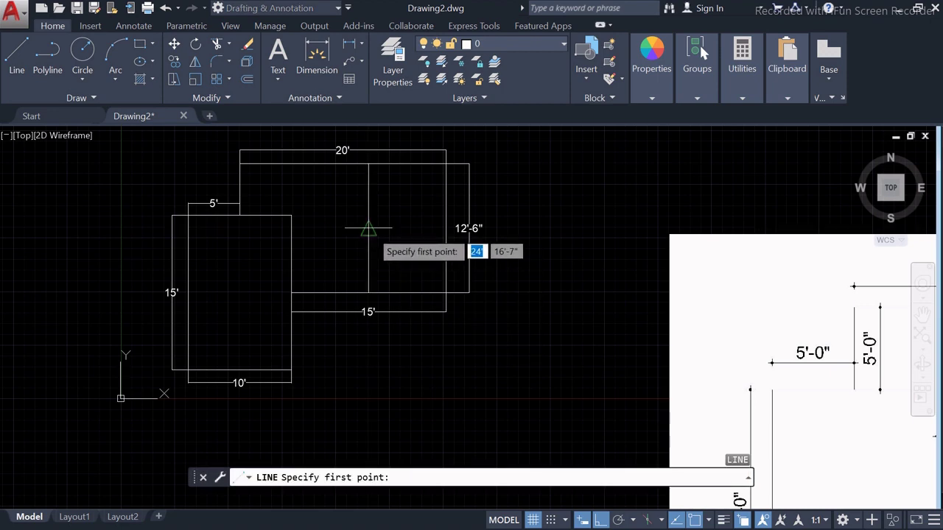
key("Escape")
key("Escape")
Draw a circle of radius 3 centred at the guide line's midpoint.
type("c")
key("Return")
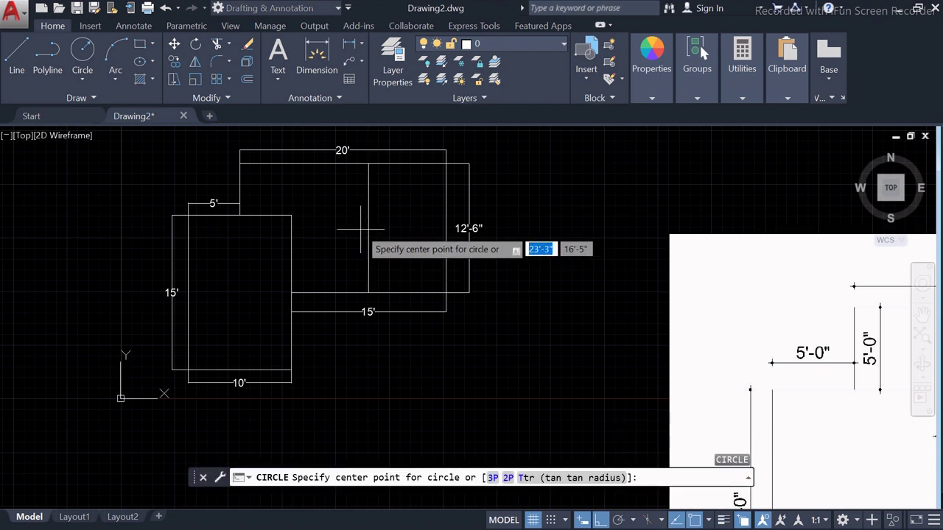
left_click(368, 229)
type("3")
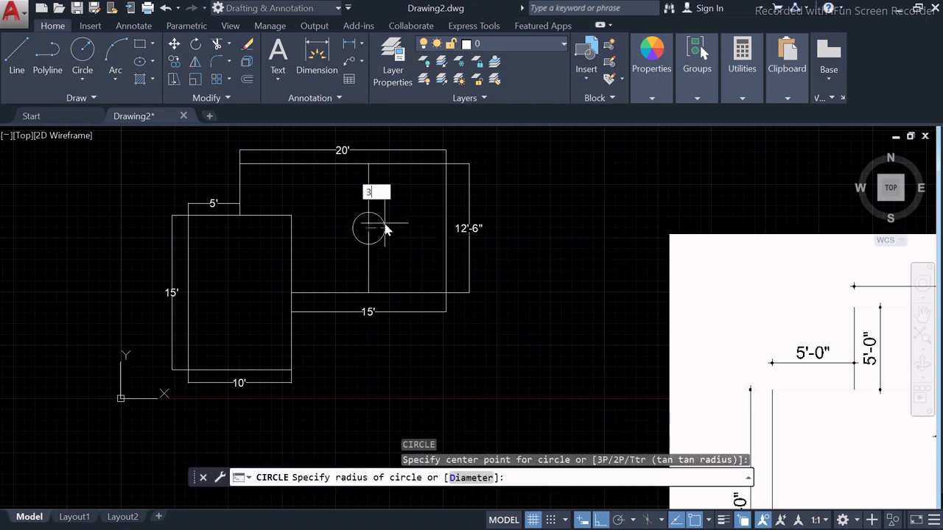
key("Return")
Erase the vertical guide line from the larger room.
key("Escape")
left_click(369, 232)
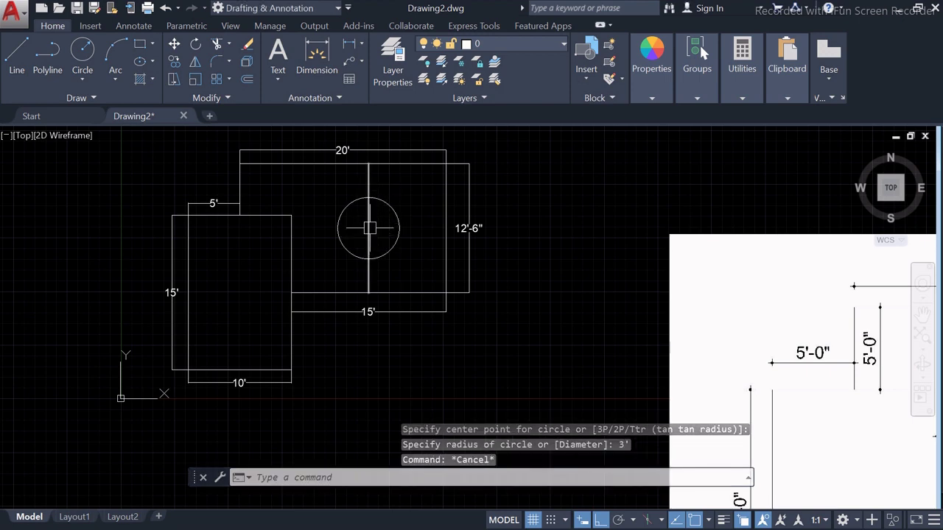
key("Delete")
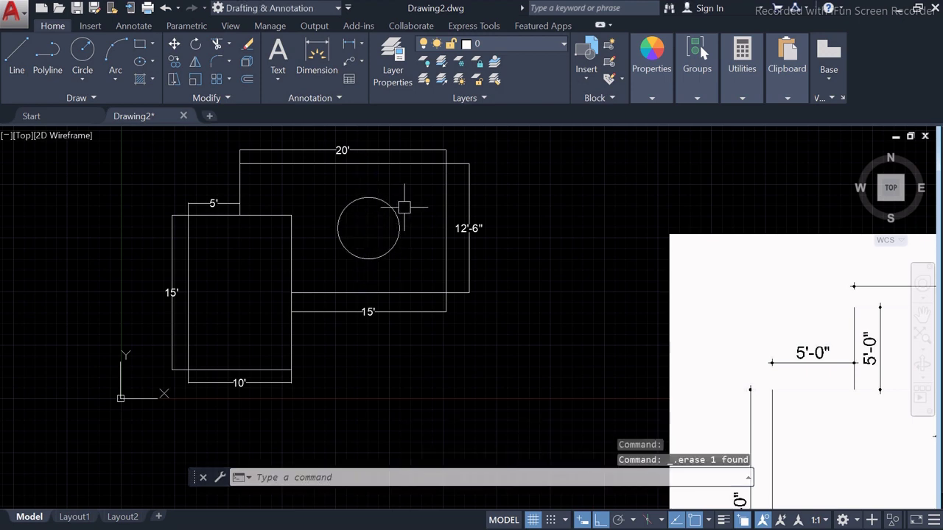
middle_click_drag(373, 195, 410, 258)
scroll(410, 258, "up", 2)
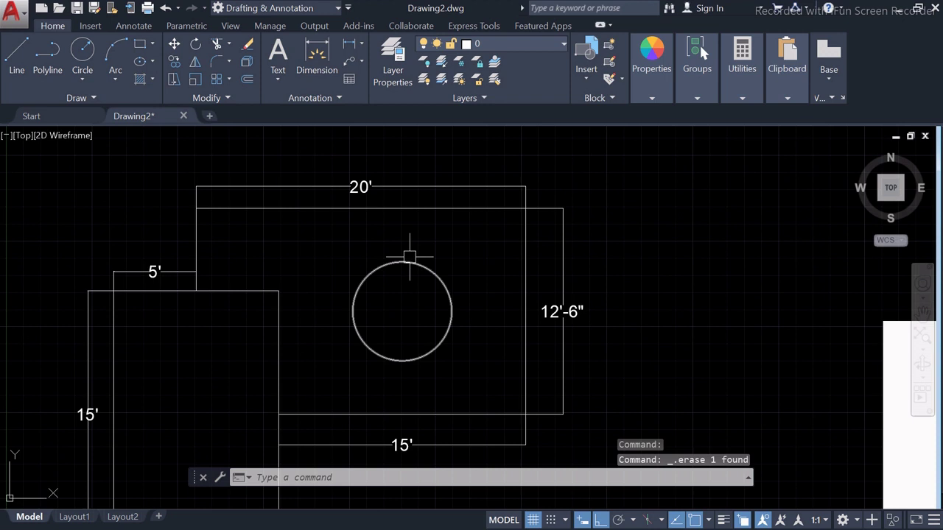
type("l")
key("Return")
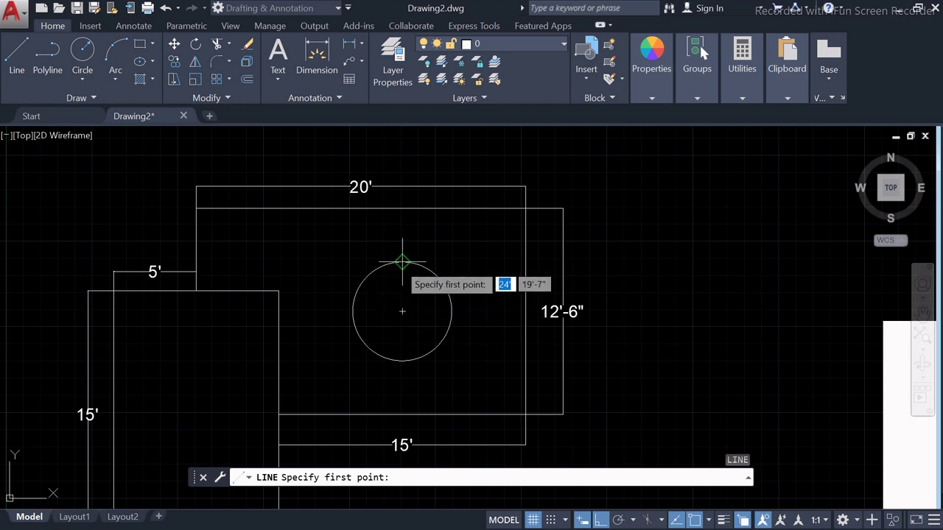
Draw a short line from the circle's top up to the top wall.
left_click(402, 262)
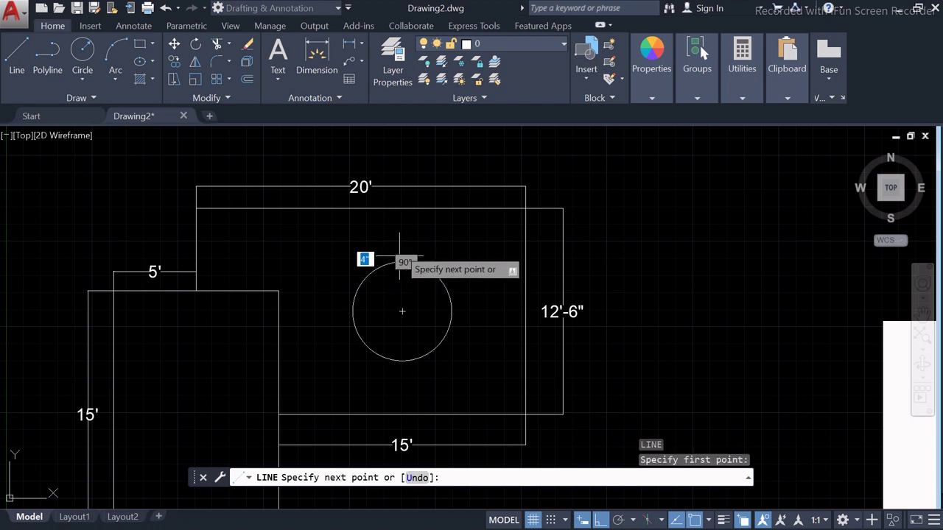
left_click(402, 209)
key("Escape")
key("Escape")
Add a 3'-3" linear dimension beside the circle-to-wall line.
type("DLI")
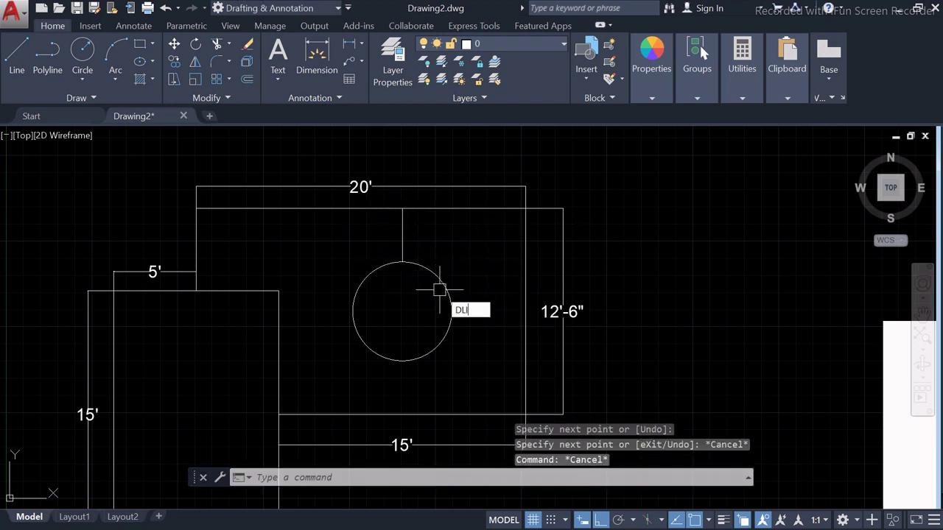
key("Return")
left_click(403, 262)
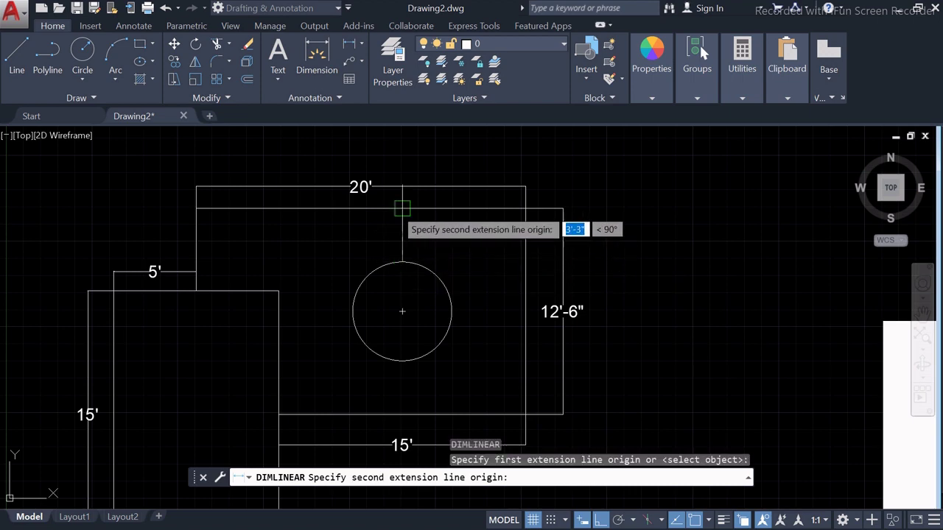
left_click(402, 209)
left_click(410, 235)
scroll(431, 276, "down", 3)
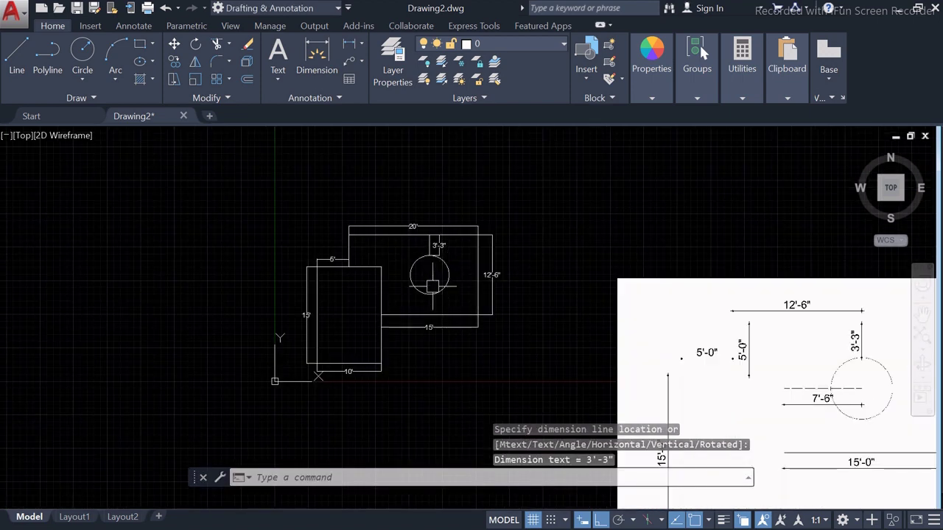
scroll(428, 286, "up", 1)
middle_click_drag(428, 286, 225, 201)
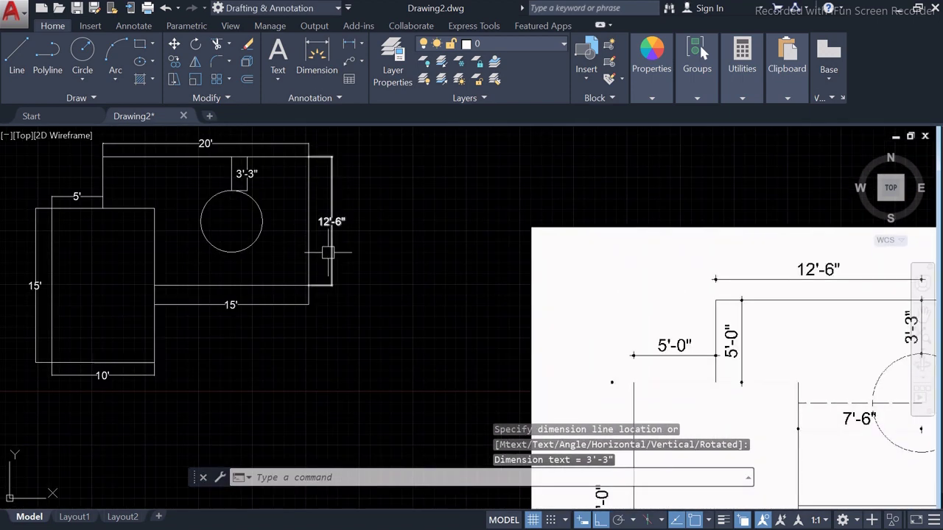
scroll(224, 201, "down", 2)
scroll(228, 202, "up", 4)
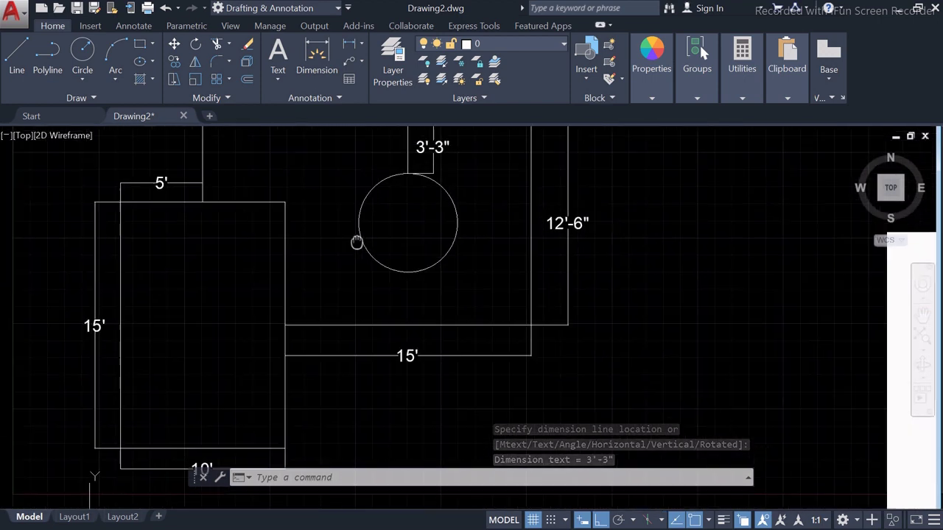
middle_click_drag(228, 201, 405, 247)
Begin a line at the circle's centre, then cancel it.
type("l")
key("Return")
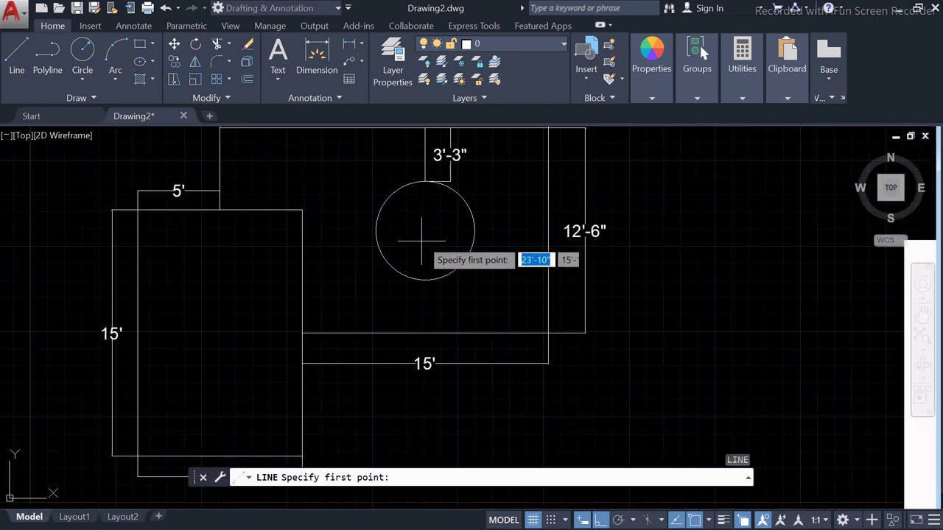
scroll(440, 230, "down", 2)
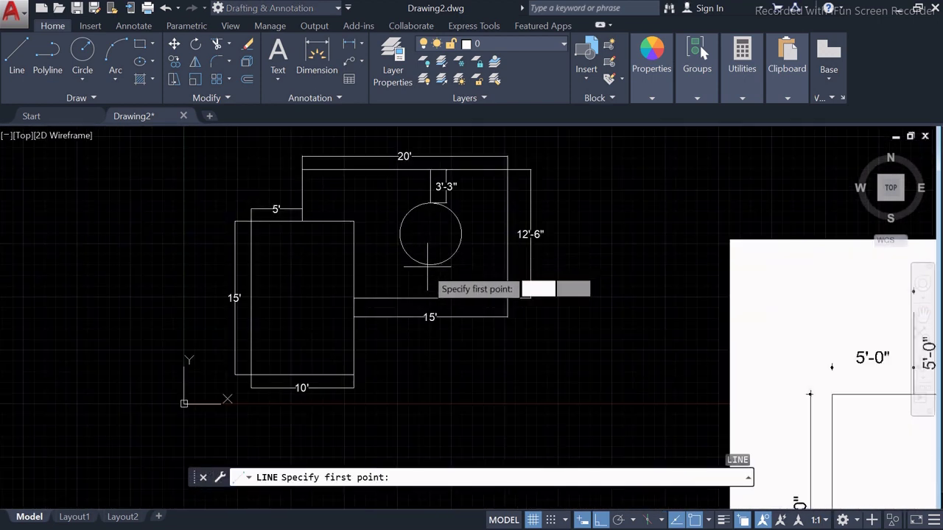
left_click(431, 234)
scroll(348, 233, "up", 2)
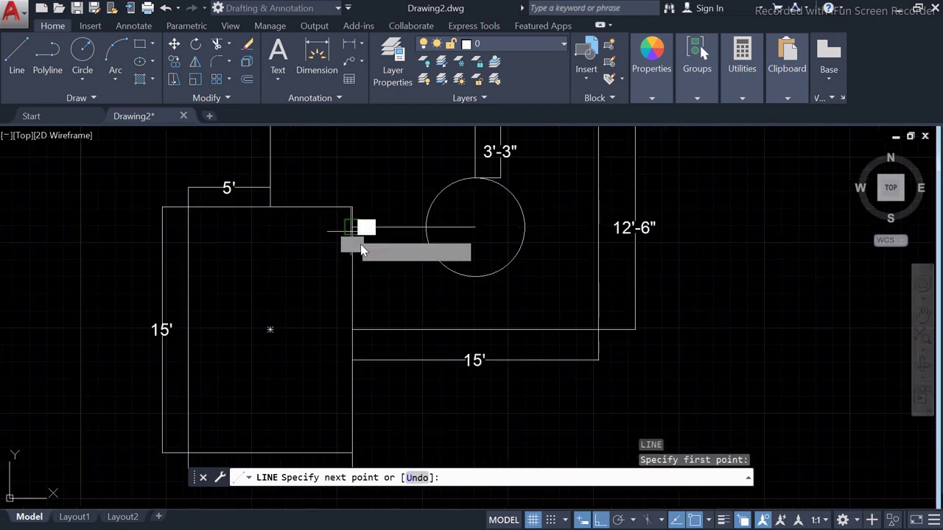
key("Escape")
key("Escape")
key("Escape")
Zoom out and pan until the traced plan and reference image both show.
scroll(347, 243, "down", 5)
scroll(581, 277, "down", 1)
scroll(582, 277, "up", 6)
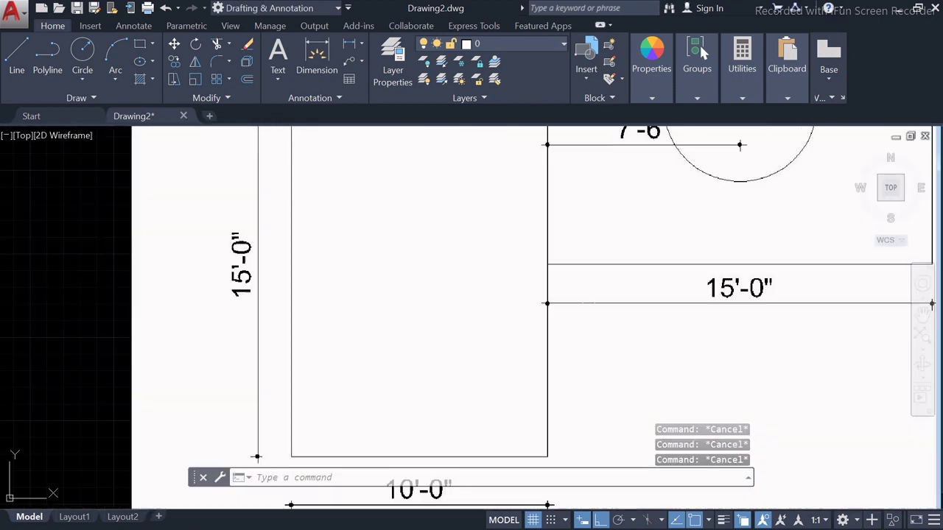
scroll(581, 277, "down", 6)
scroll(582, 277, "up", 4)
scroll(582, 184, "down", 2)
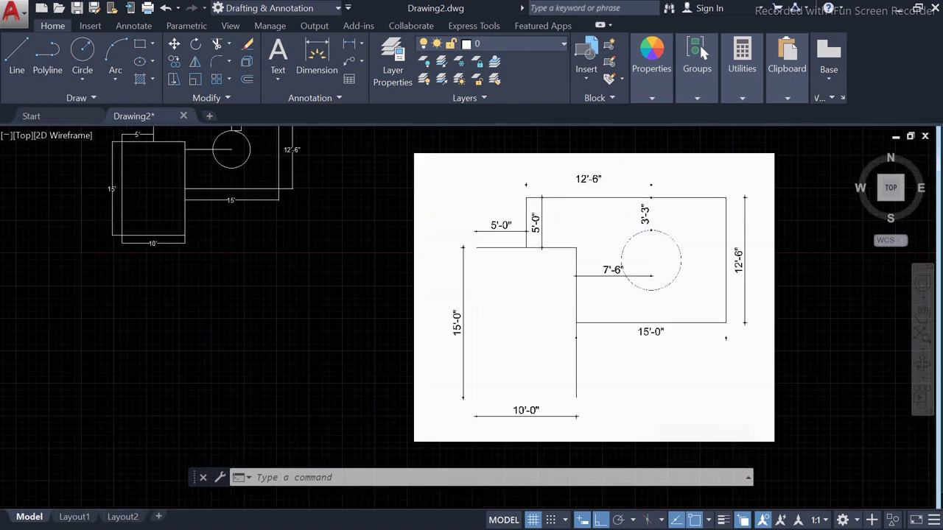
scroll(545, 195, "up", 2)
scroll(586, 293, "down", 4)
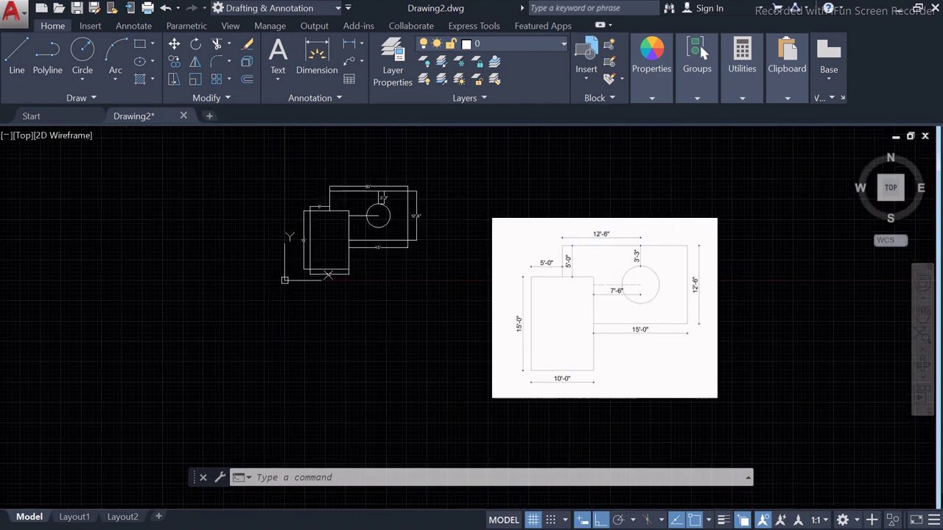
scroll(585, 294, "up", 2)
scroll(586, 293, "up", 2)
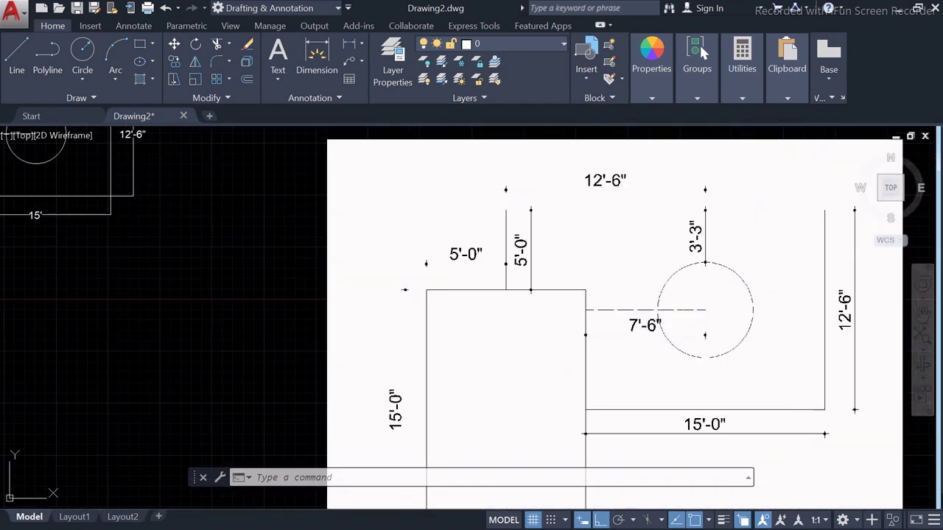
scroll(519, 276, "down", 4)
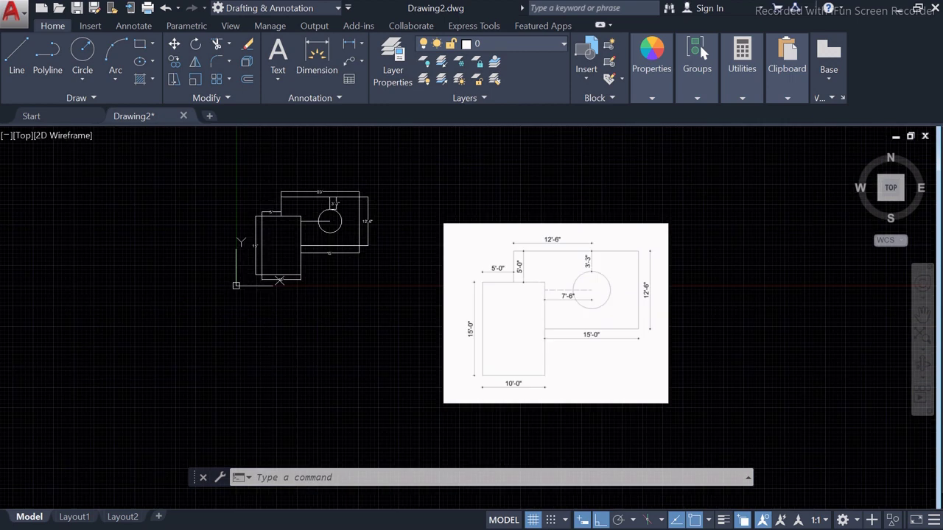
middle_click_drag(603, 271, 753, 292)
scroll(478, 231, "up", 2)
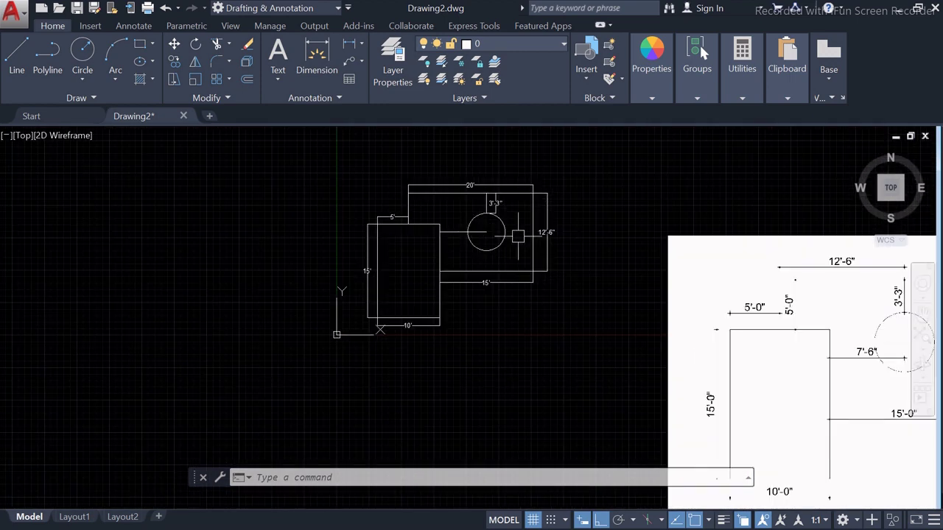
mouse_move(518, 237)
middle_mouse_down()
mouse_move(536, 273)
mouse_move(531, 288)
middle_mouse_up()
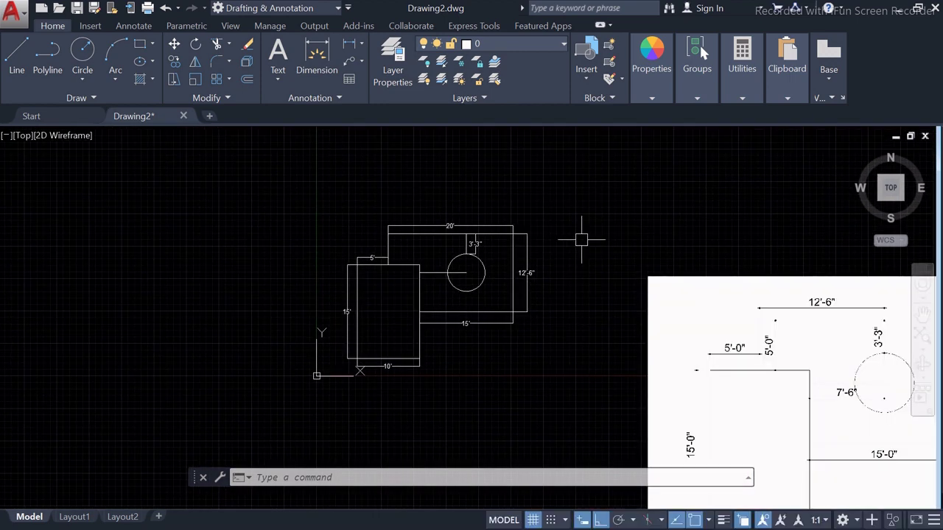
Open the Layer manager and abandon a colour change on the Defpoints layer.
type("LA")
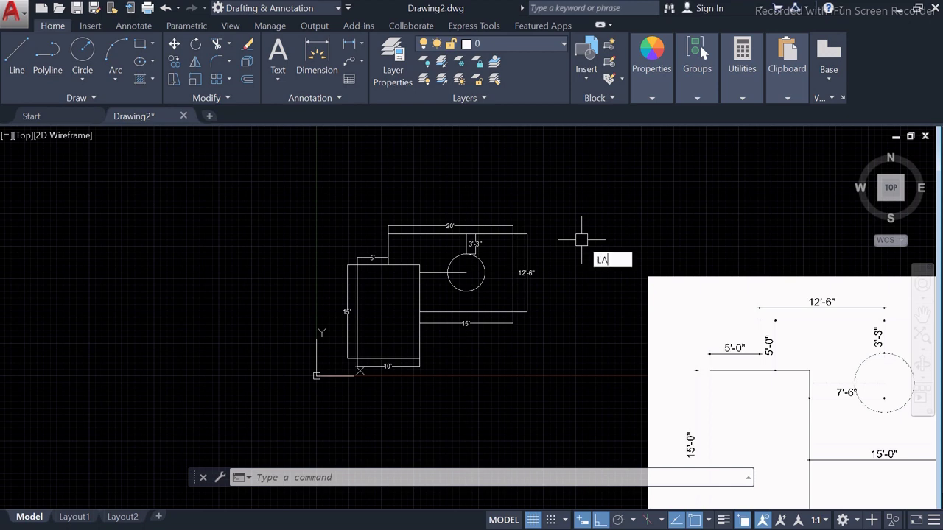
key("Return")
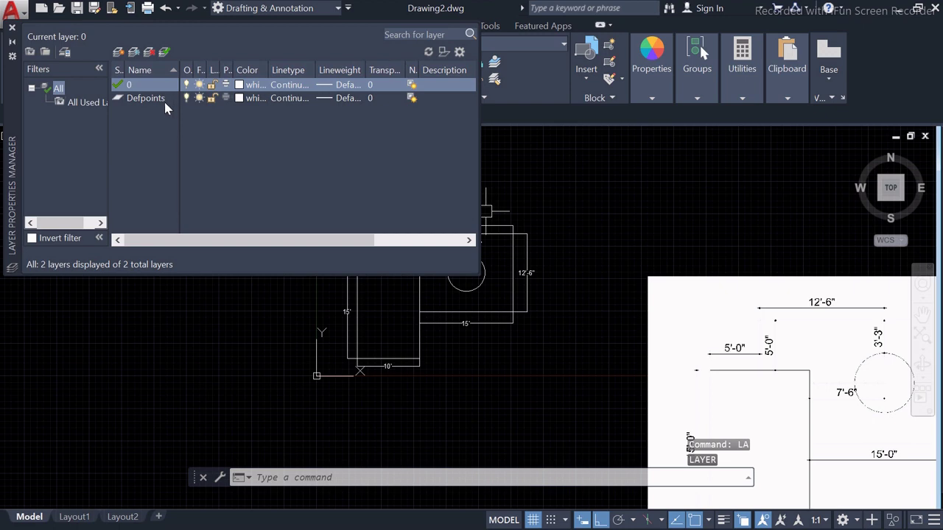
left_click(255, 98)
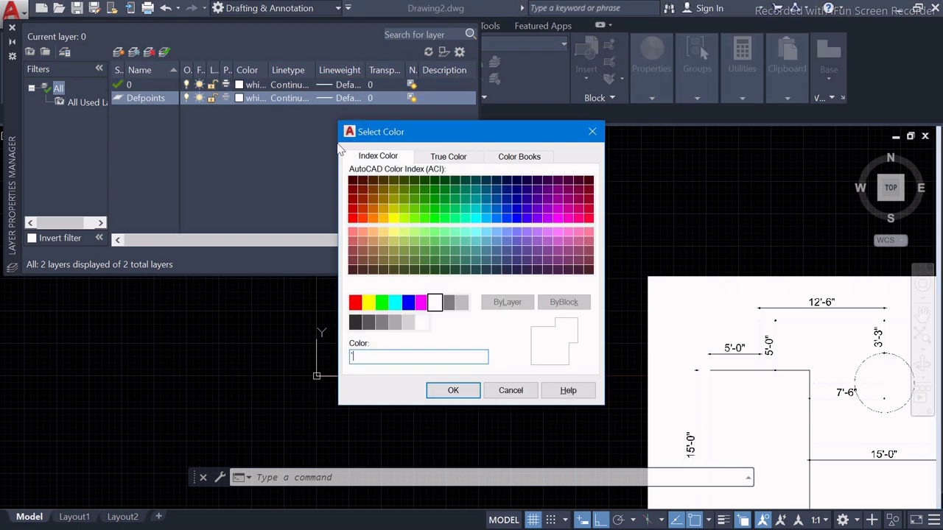
left_click(453, 390)
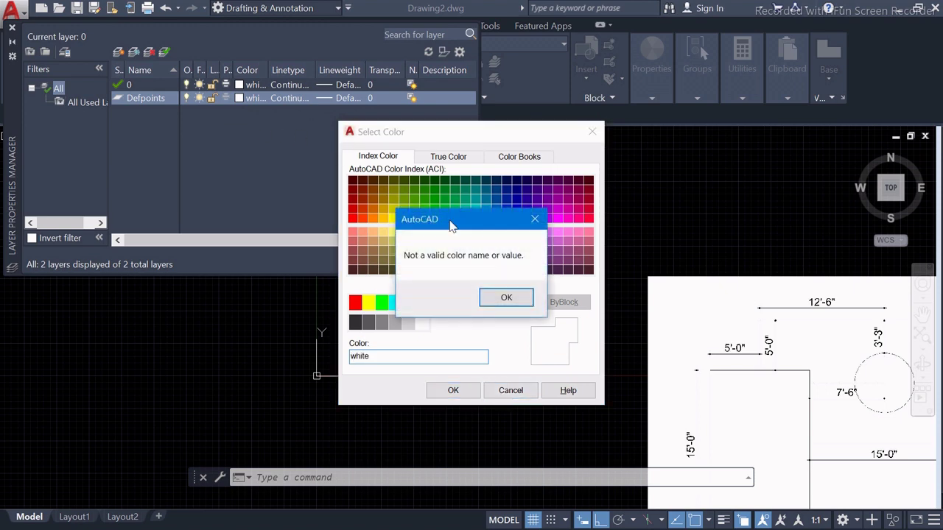
left_click(500, 302)
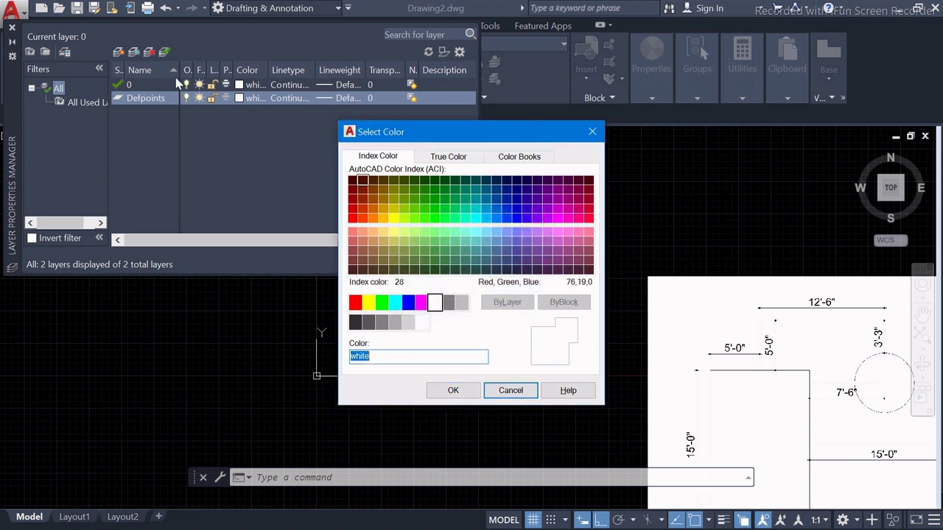
left_click(592, 131)
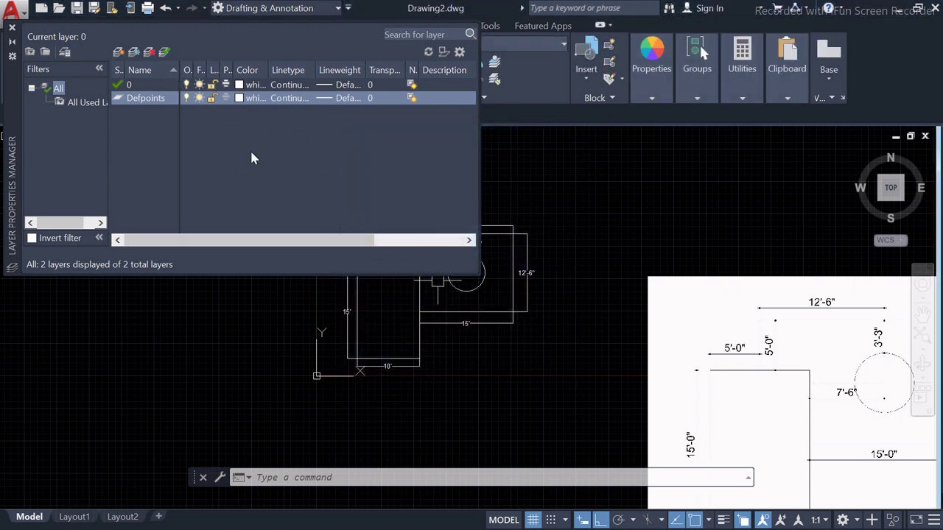
key("alt")
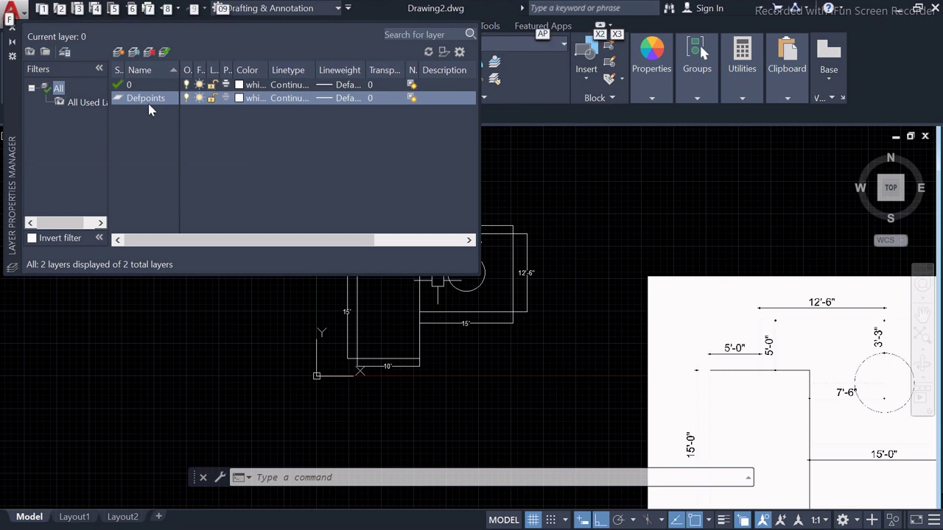
left_click(150, 102)
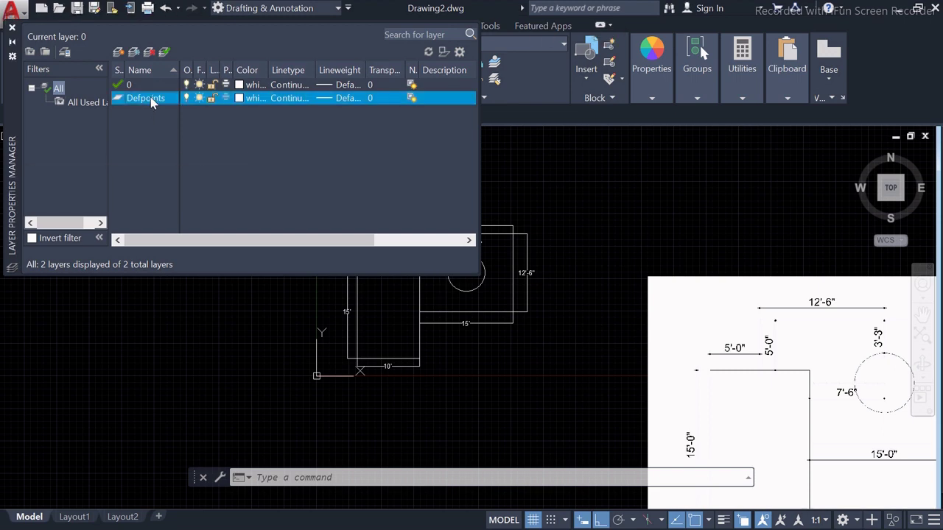
Create a new layer named DASH with a 0.00 mm lineweight.
key("alt+n")
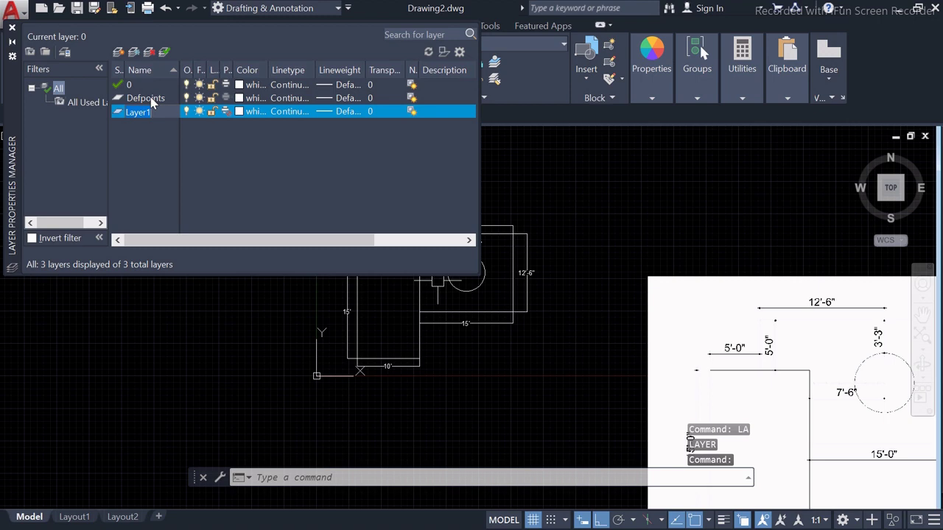
type("DAS")
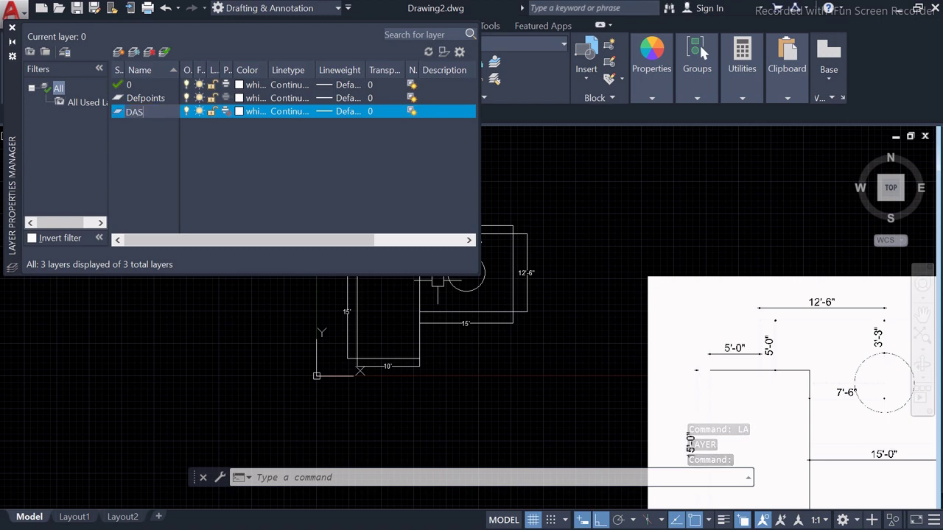
type("H")
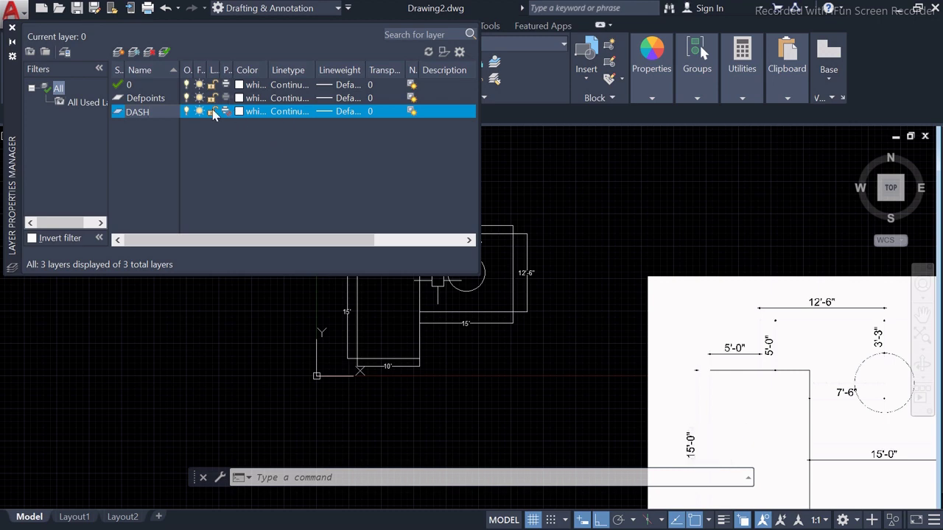
key("Return")
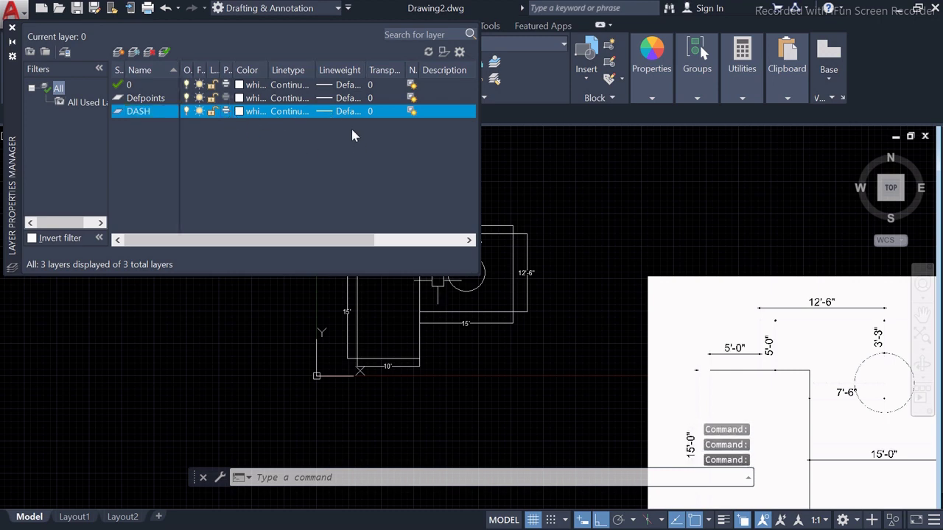
left_click(321, 112)
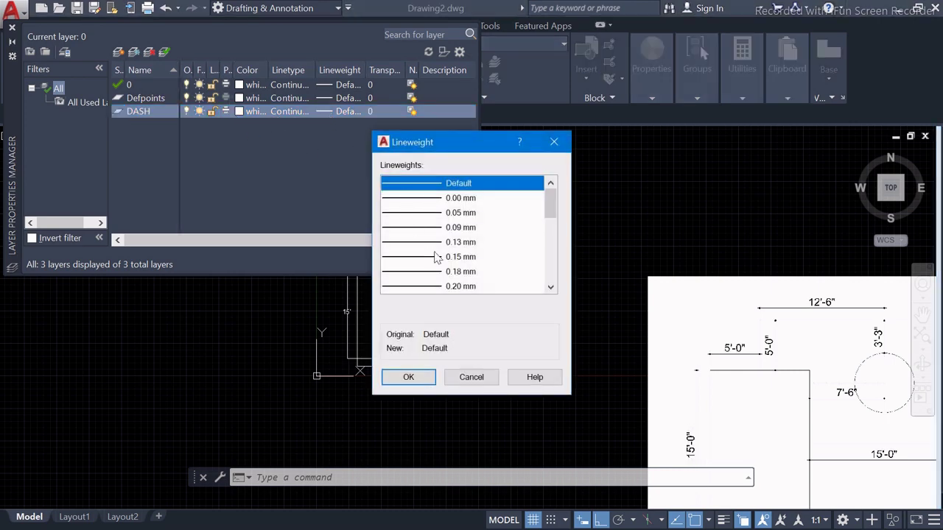
scroll(440, 267, "down", 2)
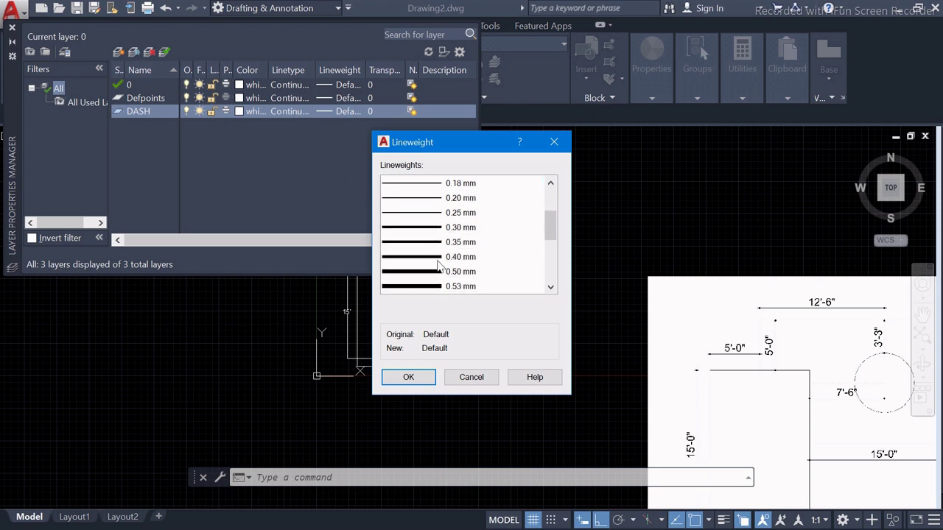
scroll(427, 251, "up", 1)
scroll(424, 236, "up", 2)
left_click(425, 200)
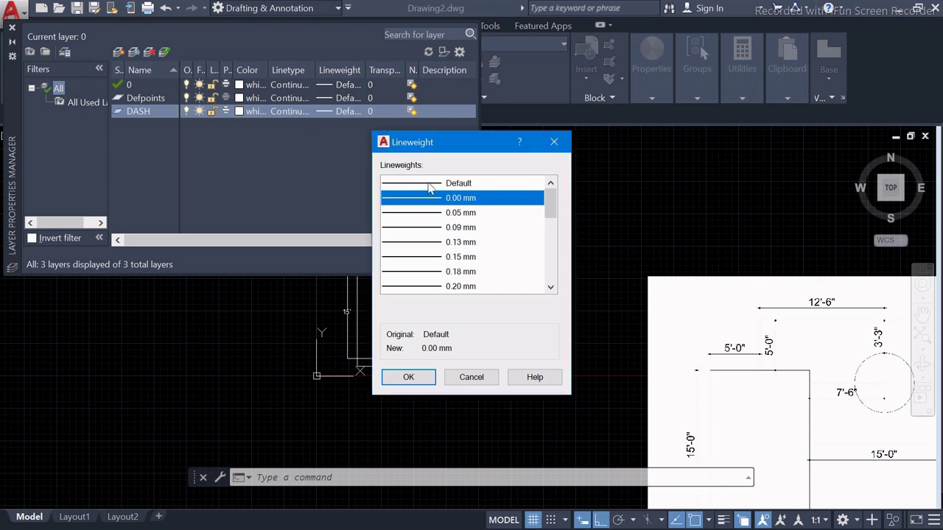
left_click(412, 377)
Load the ACAD_ISO03W100 linetype and assign it to the DASH layer.
left_click(291, 111)
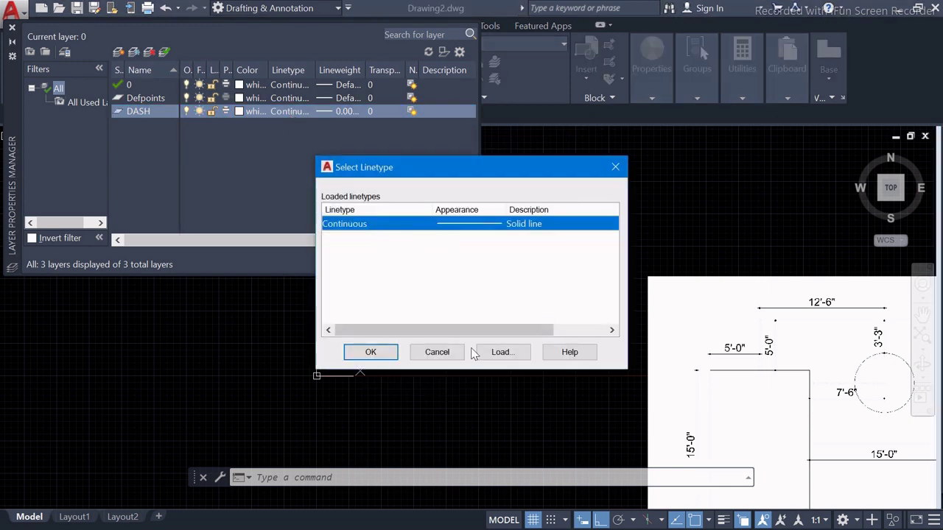
left_click(498, 352)
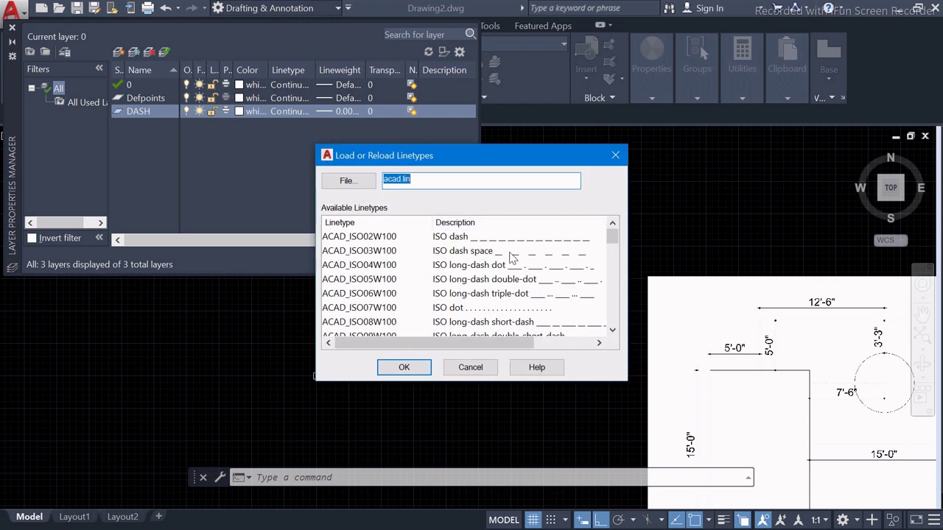
left_click(520, 254)
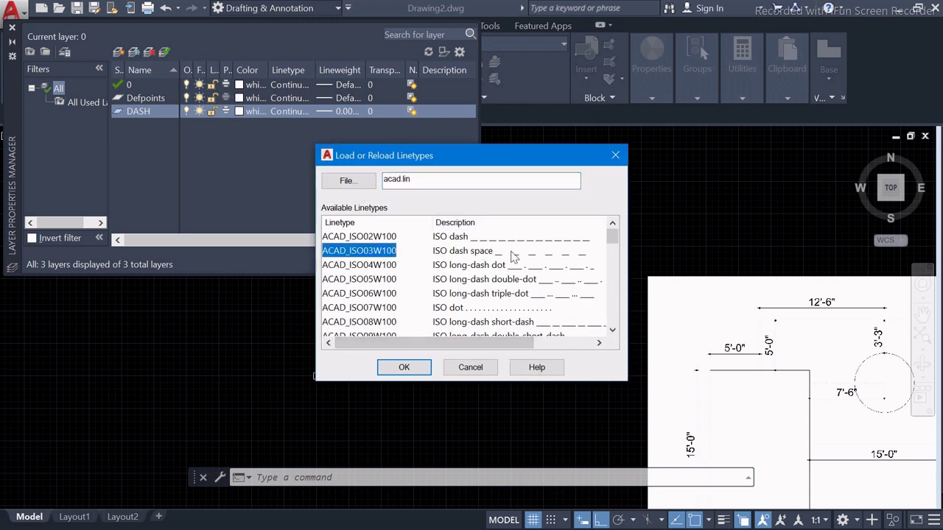
left_click(404, 367)
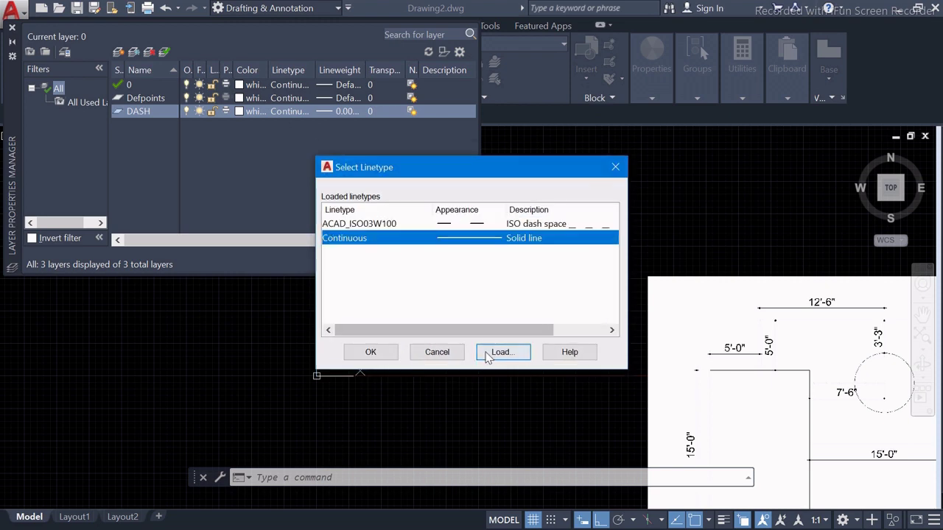
left_click(372, 354)
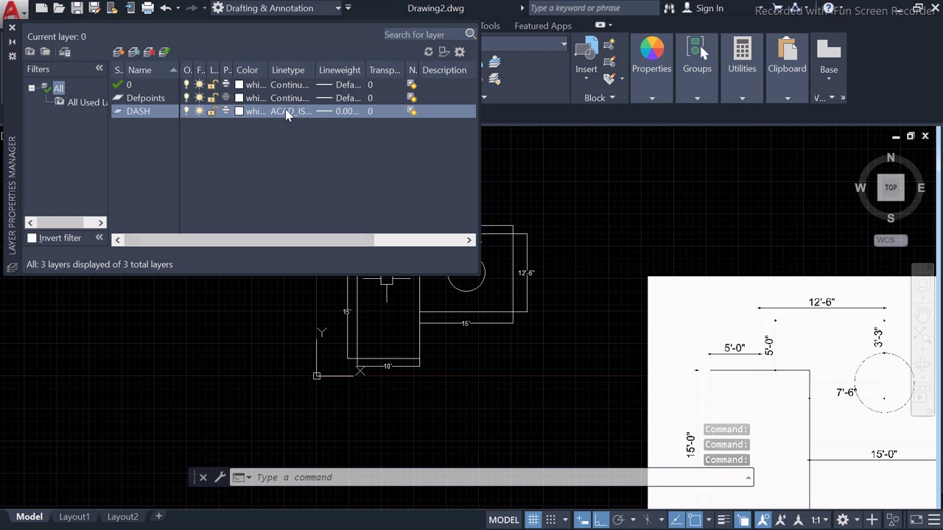
Close the Layer manager and make DASH the current layer.
left_click(12, 27)
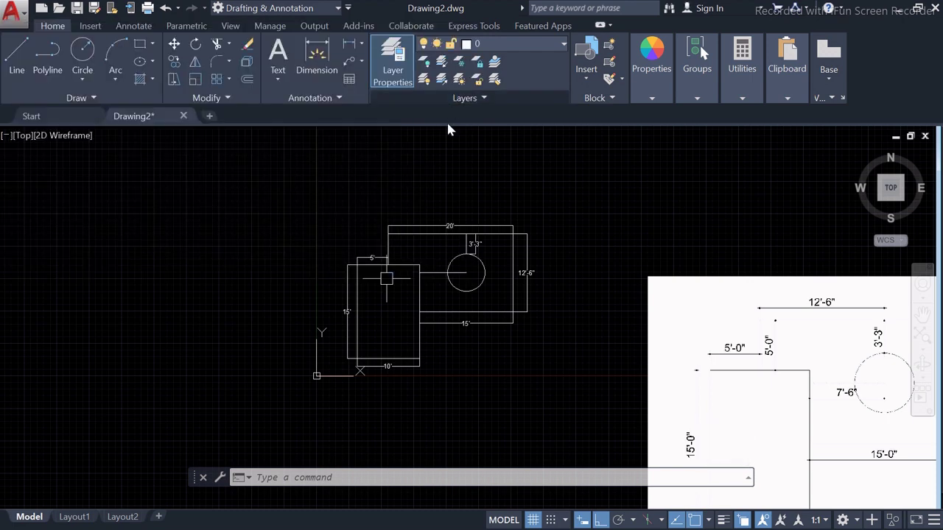
scroll(434, 272, "up", 4)
left_click(430, 263)
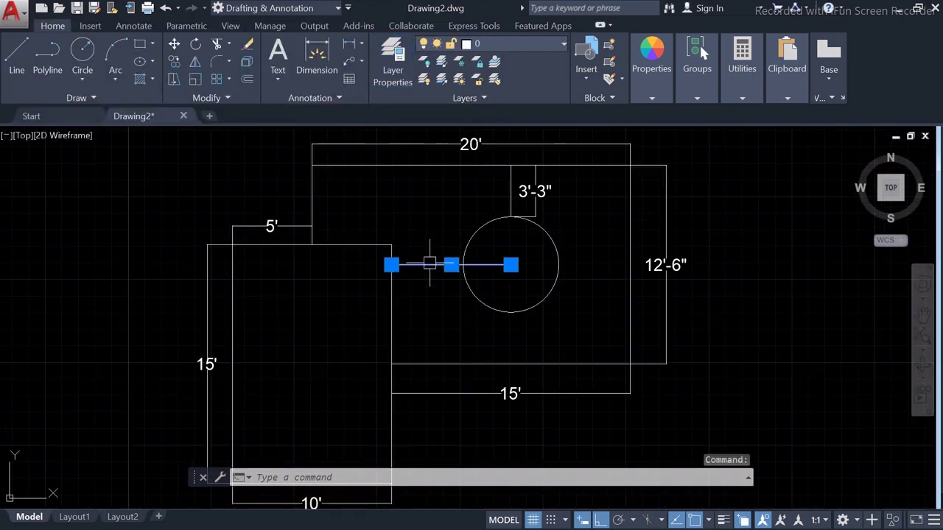
key("Escape")
left_click(514, 47)
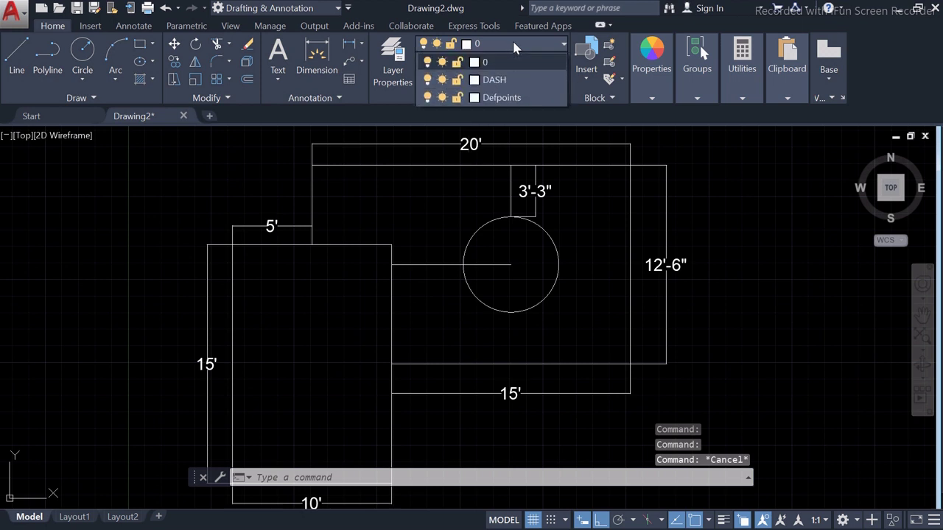
left_click(506, 85)
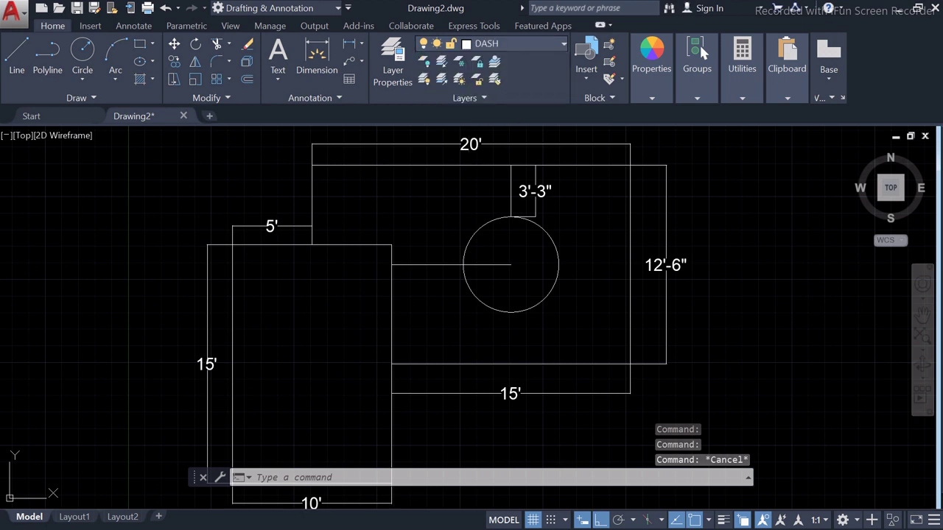
Draw a line from the circle's centre to the left wall on DASH.
scroll(507, 267, "up", 2)
type("l")
key("Return")
left_click(513, 260)
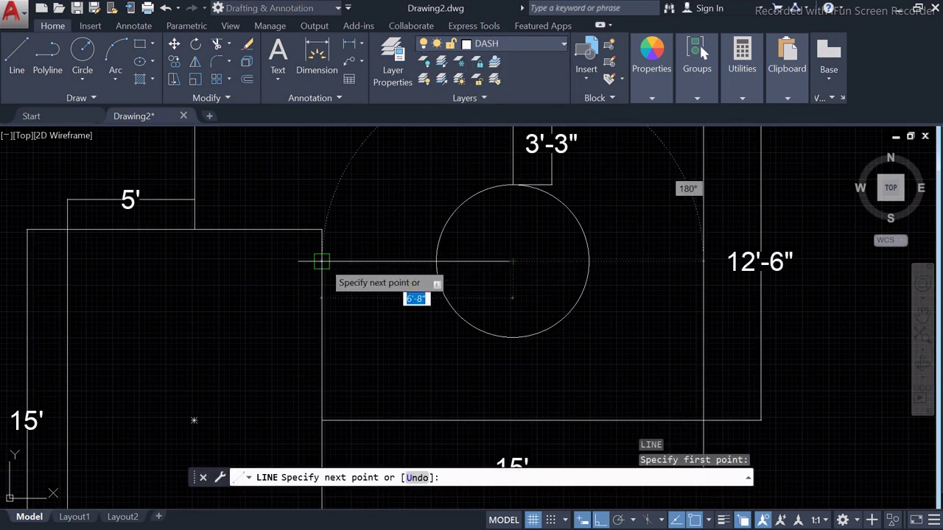
left_click(321, 260)
key("Escape")
Delete the overlapping solid line, leaving the dashed line selected in Properties.
left_click(391, 260)
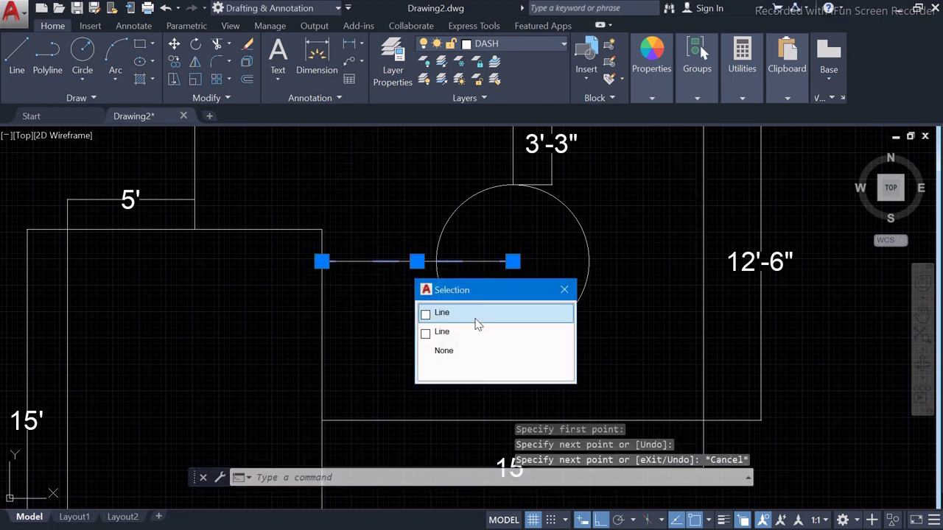
left_click(480, 332)
key("Delete")
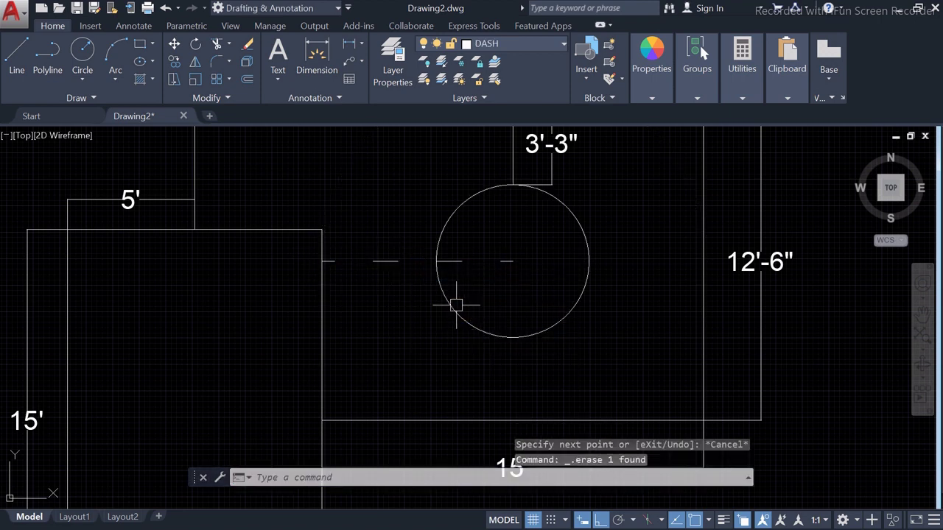
left_click(452, 262)
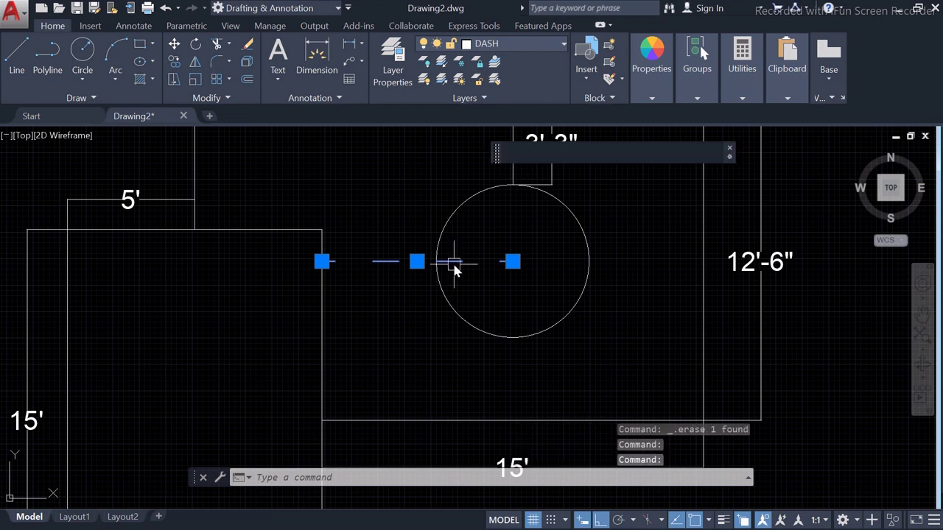
key("Escape")
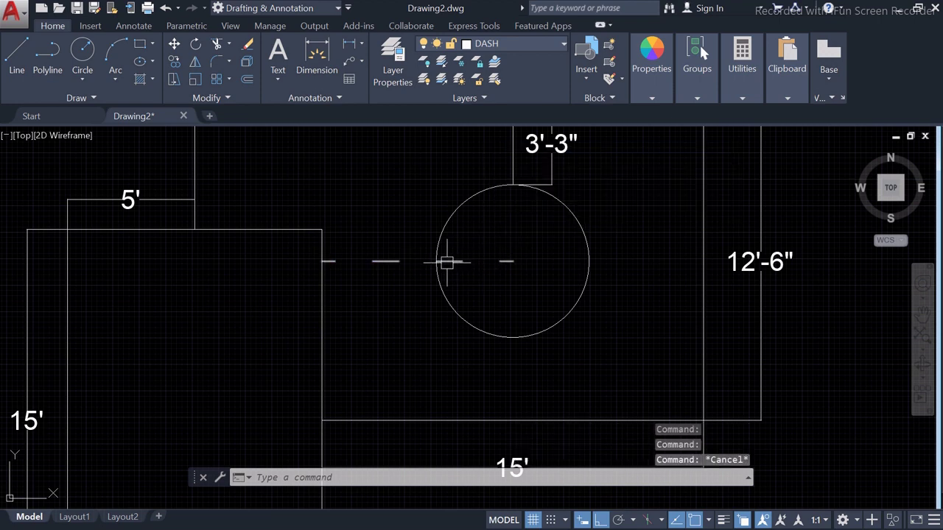
left_click(448, 260)
left_click(651, 89)
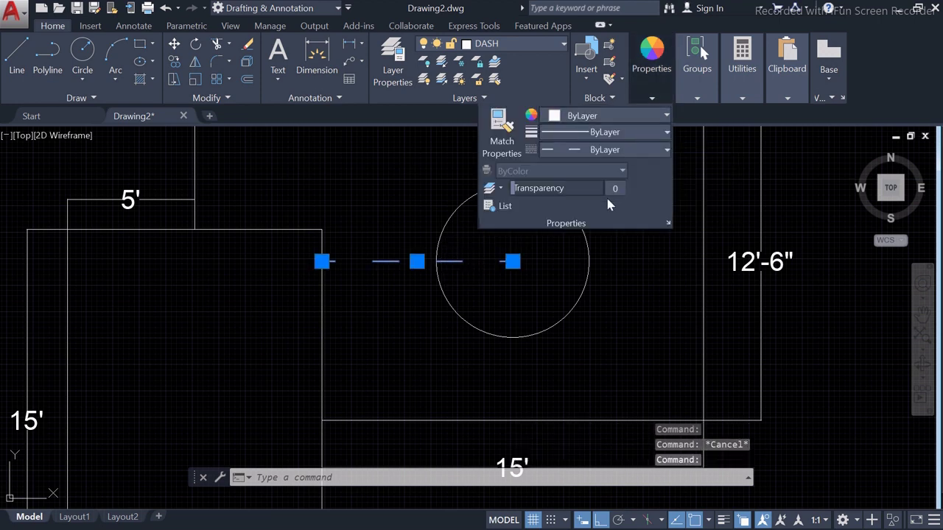
Set the global linetype scale factor to 0.2 in the Linetype Manager.
left_click(583, 150)
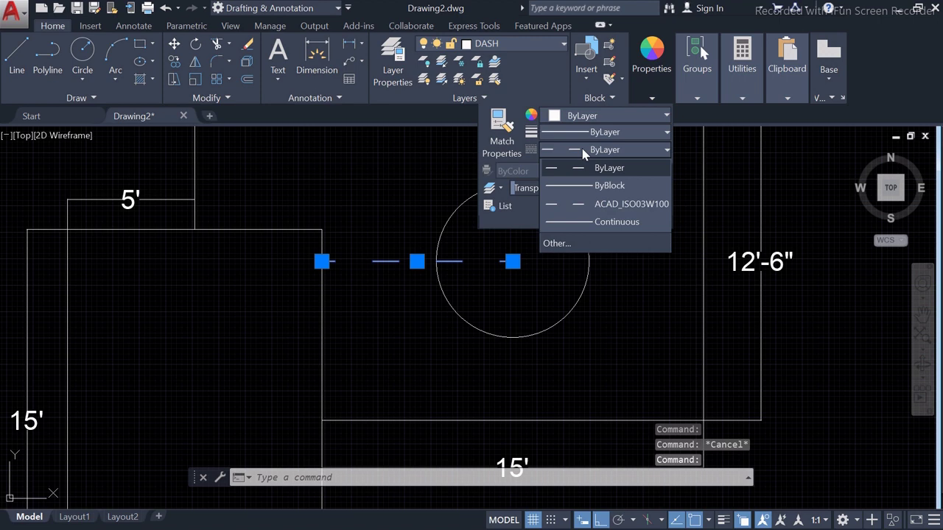
left_click(565, 242)
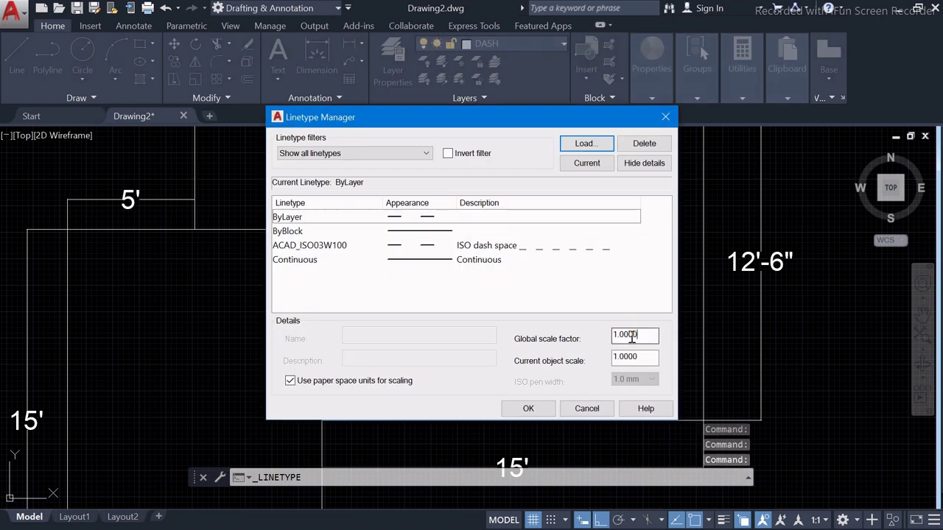
left_click_drag(631, 338, 593, 341)
type(".")
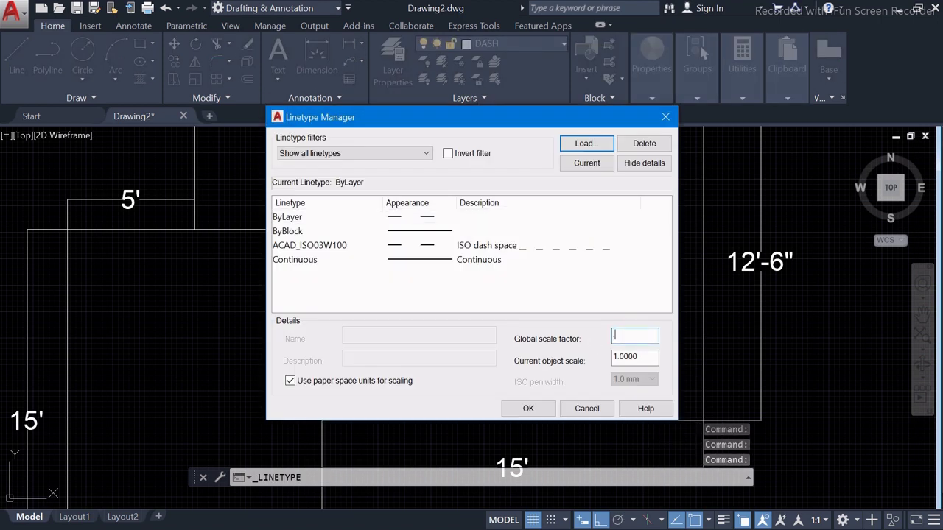
type("2")
left_click(545, 407)
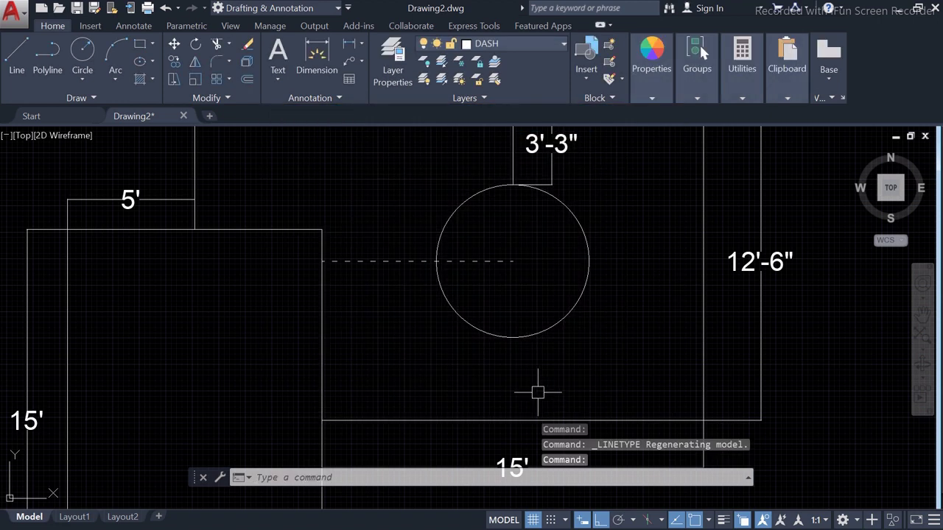
scroll(448, 265, "up", 2)
scroll(493, 272, "down", 2)
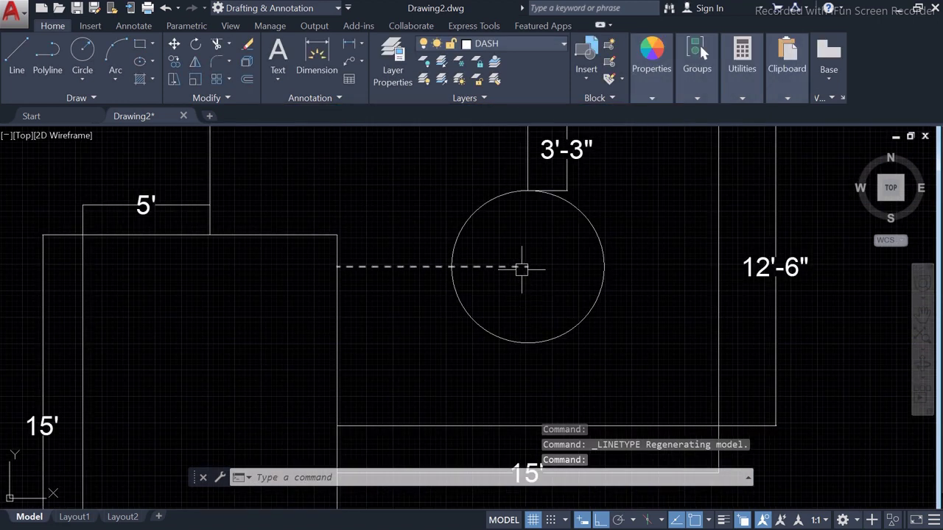
middle_click_drag(544, 298, 547, 328)
key("Escape")
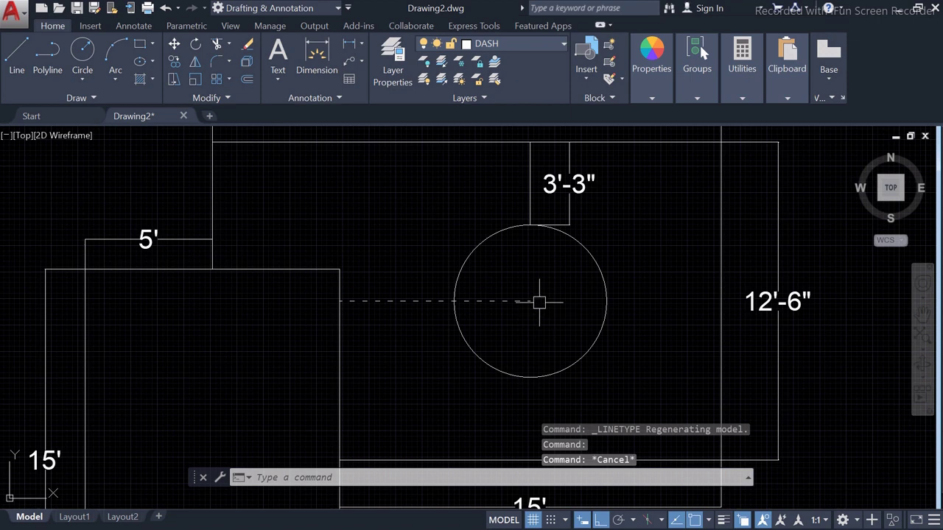
Add a 7'-6" linear dimension (DLI) from the circle centre to the dashed line's wall end.
type("dli")
key("Return")
left_click(530, 302)
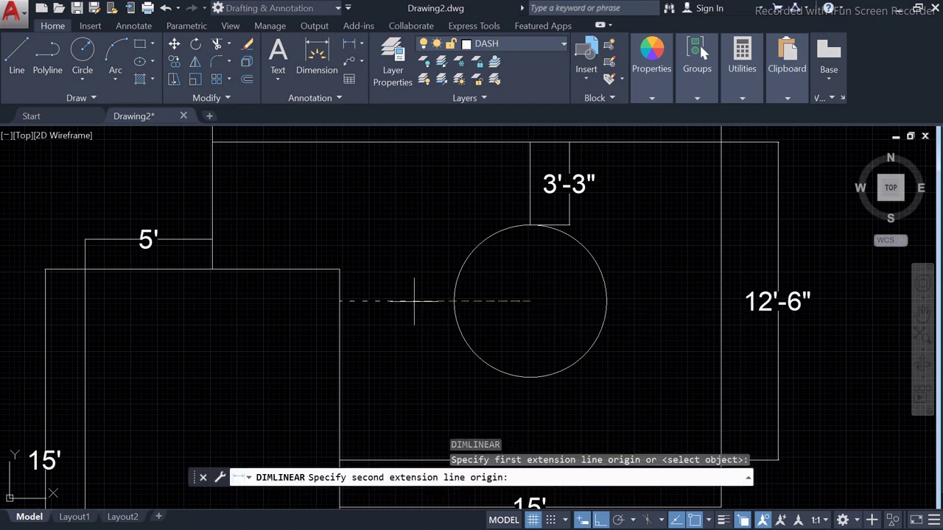
left_click(340, 300)
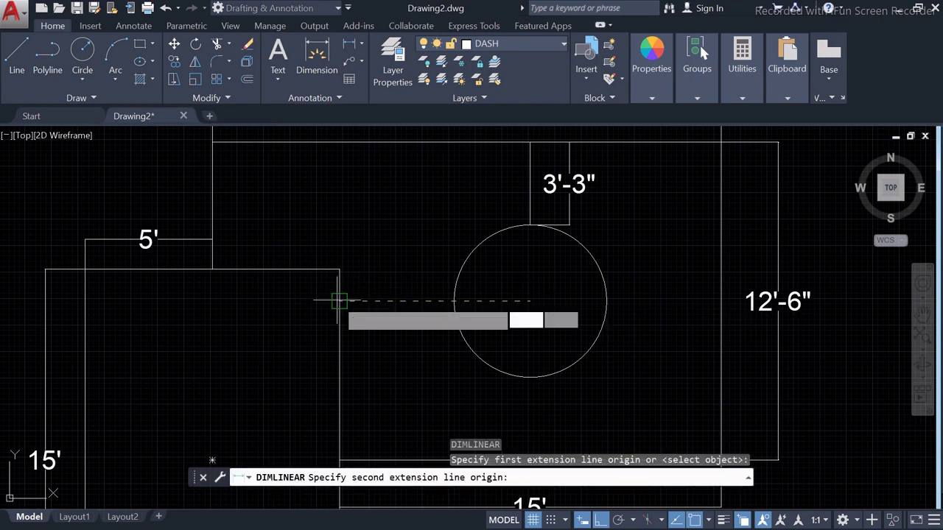
left_click(427, 288)
scroll(445, 259, "down", 4)
scroll(421, 273, "down", 2)
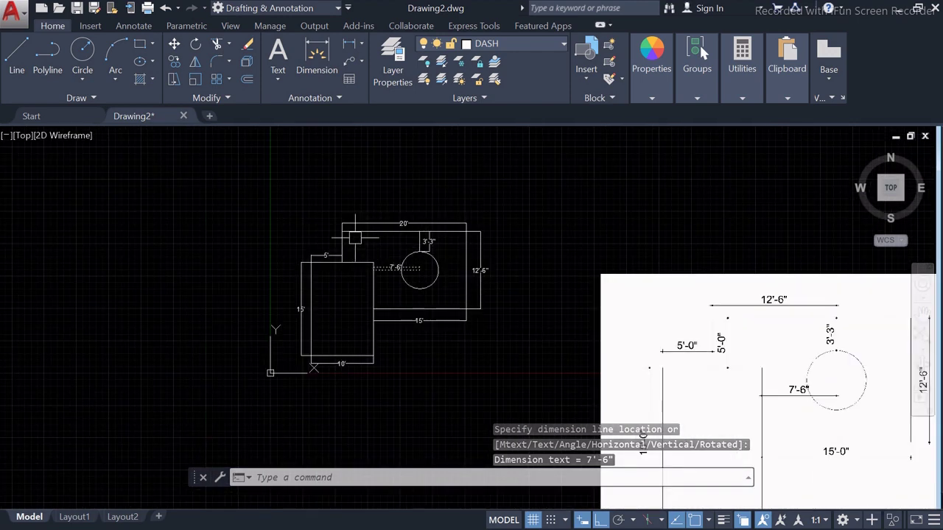
scroll(367, 274, "up", 2)
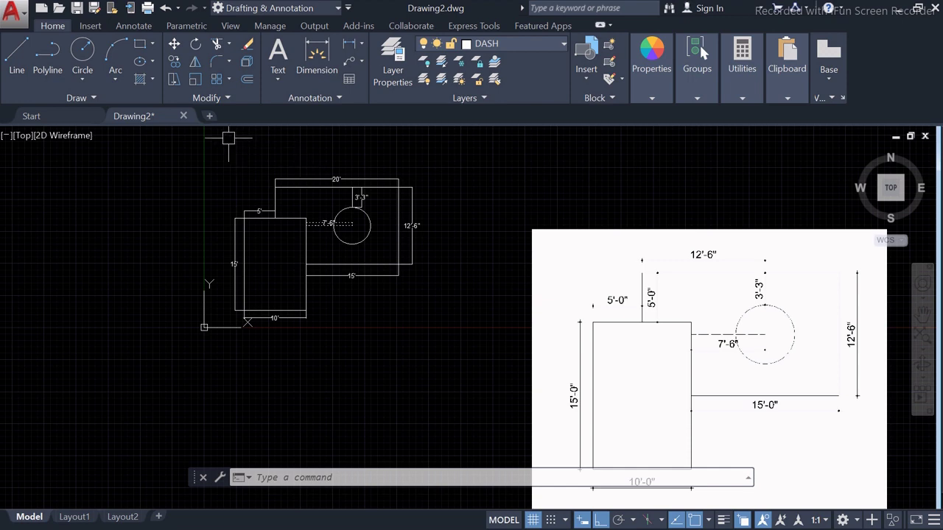
Zoom around the traced, dimensioned plan to compare it against the reference image.
scroll(340, 180, "up", 2)
scroll(421, 259, "down", 2)
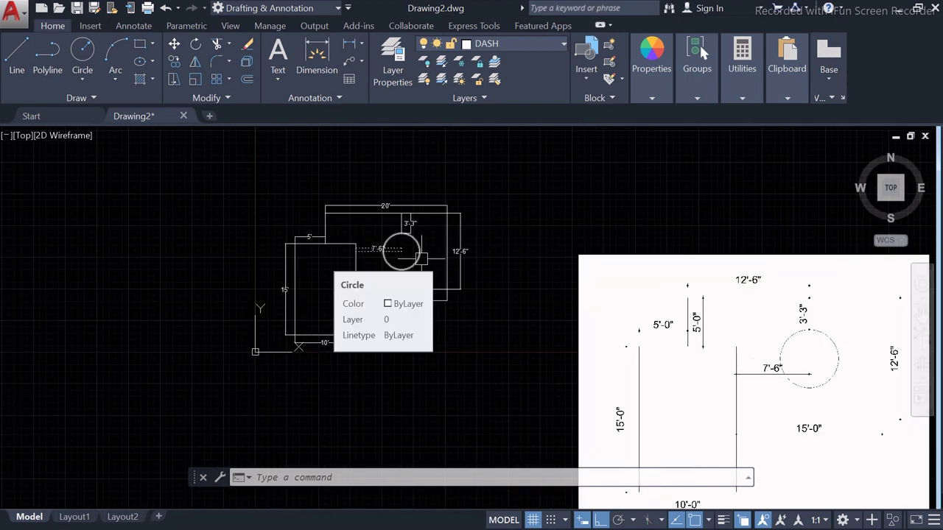
scroll(420, 259, "up", 2)
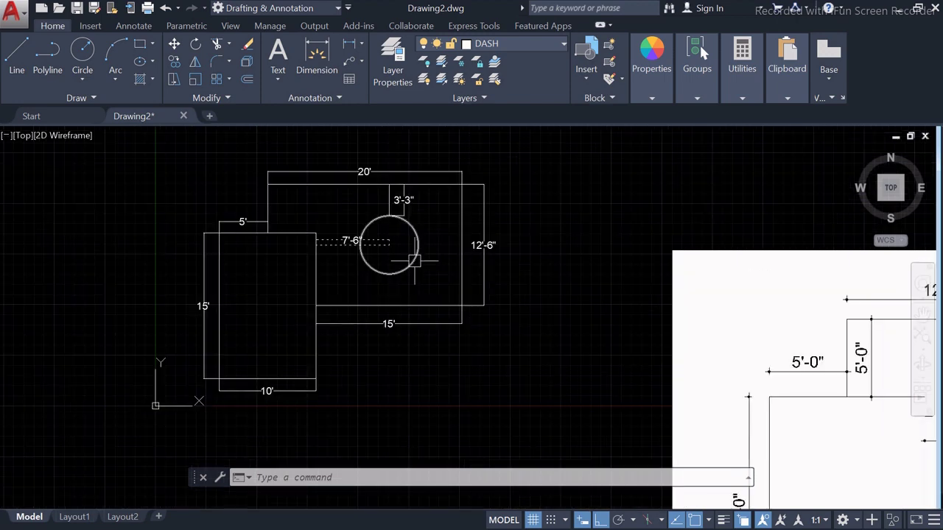
scroll(339, 264, "down", 2)
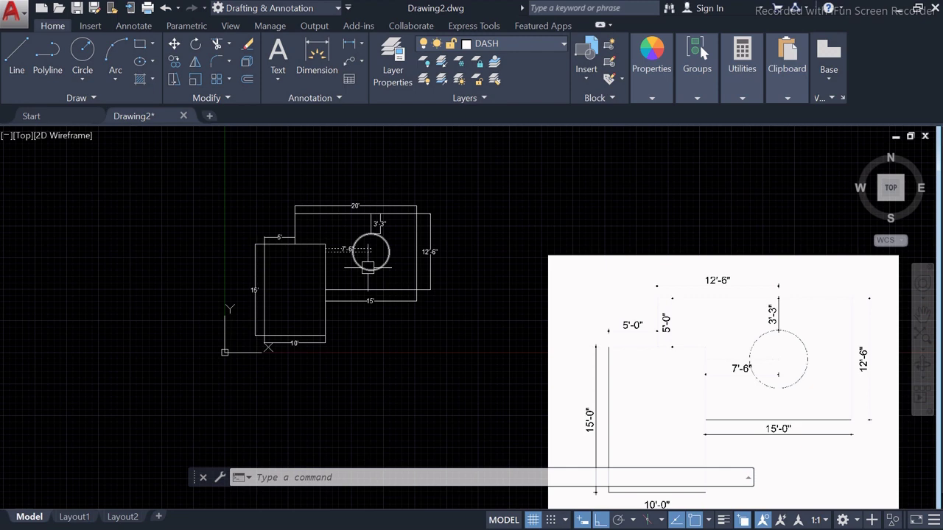
scroll(368, 267, "up", 2)
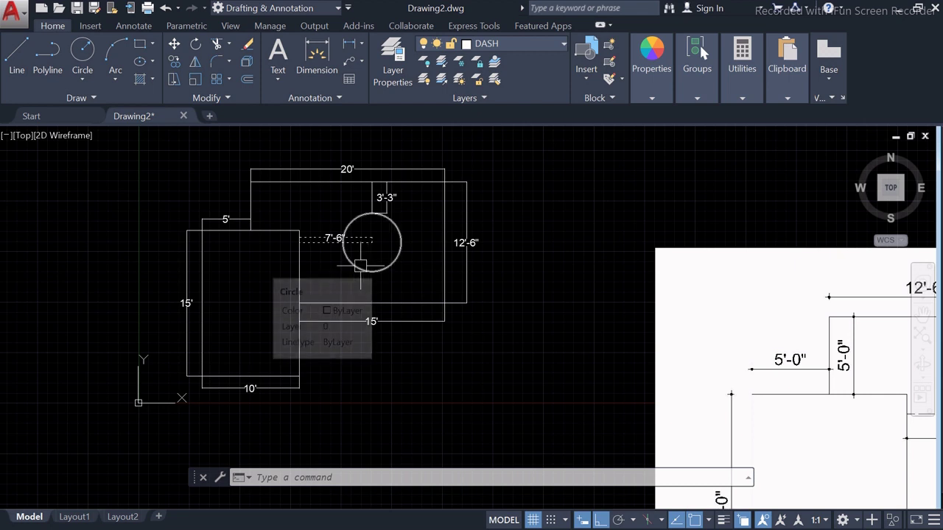
mouse_move(361, 264)
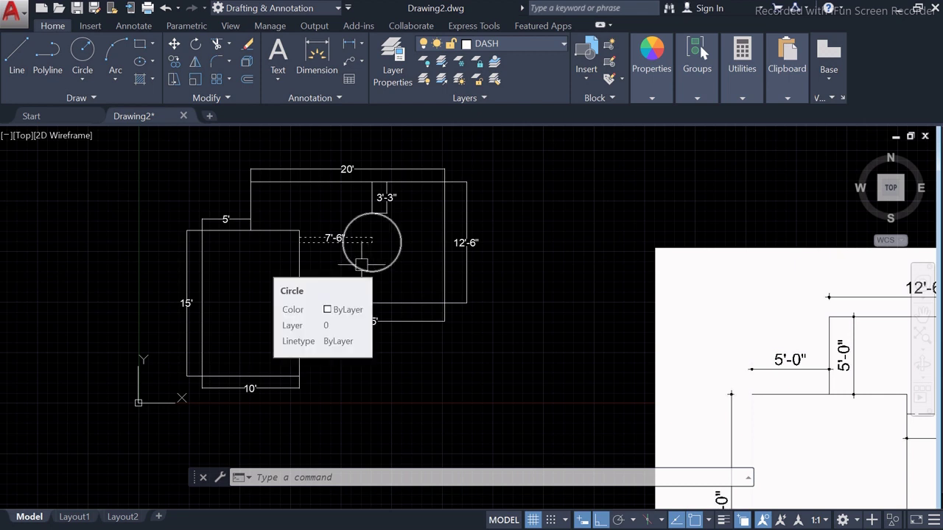
key("Escape")
key("Escape")
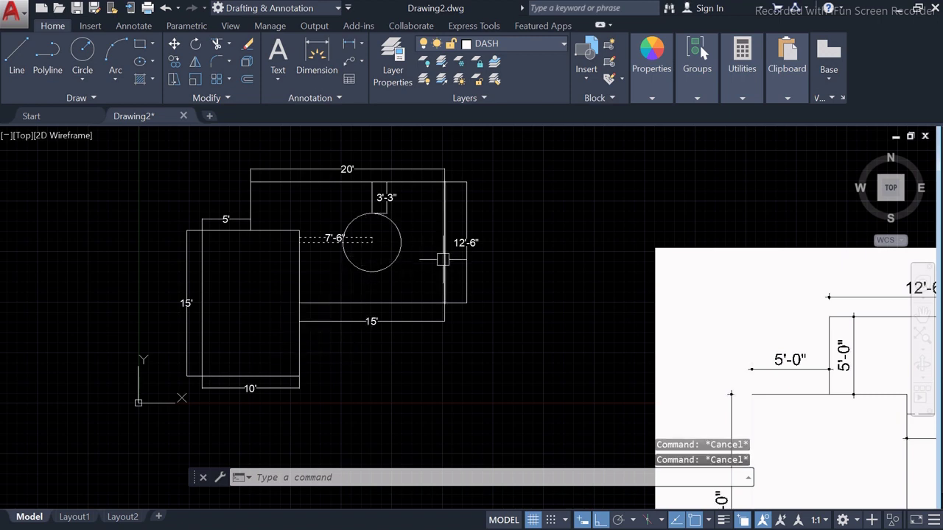
scroll(392, 257, "up", 4)
scroll(388, 240, "down", 4)
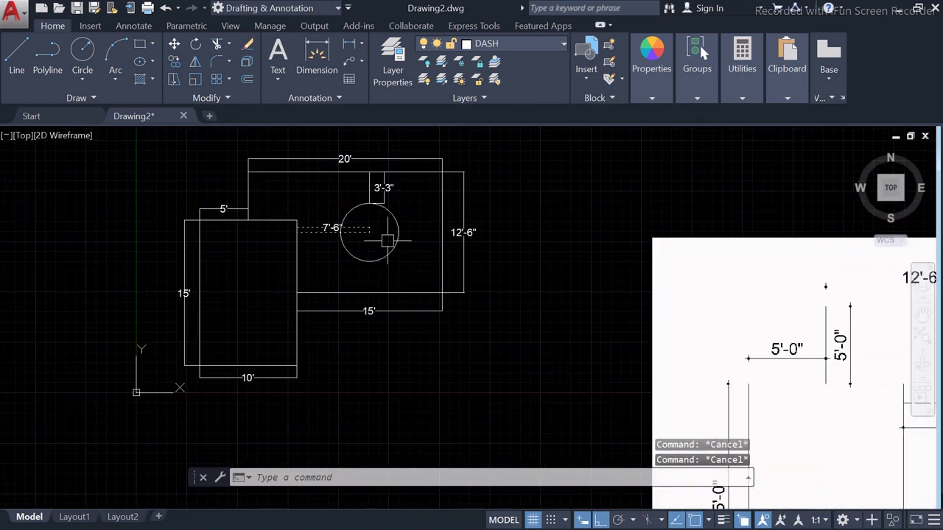
key("Escape")
scroll(388, 240, "down", 5)
scroll(365, 229, "up", 3)
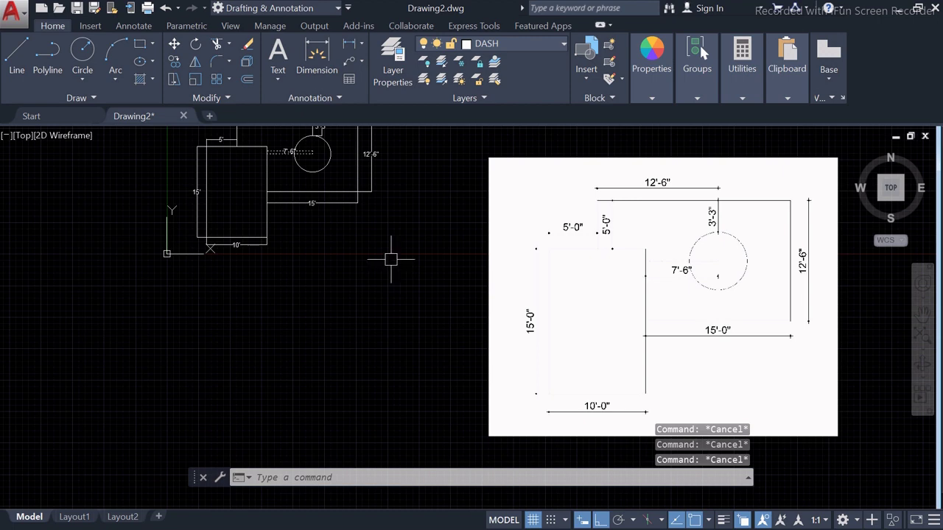
scroll(377, 277, "down", 2)
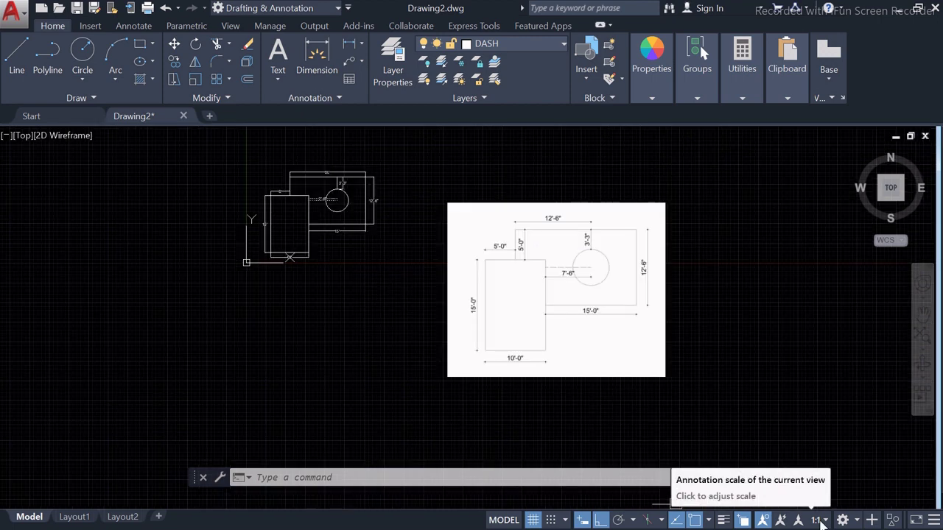
left_click(464, 364)
left_click(470, 307)
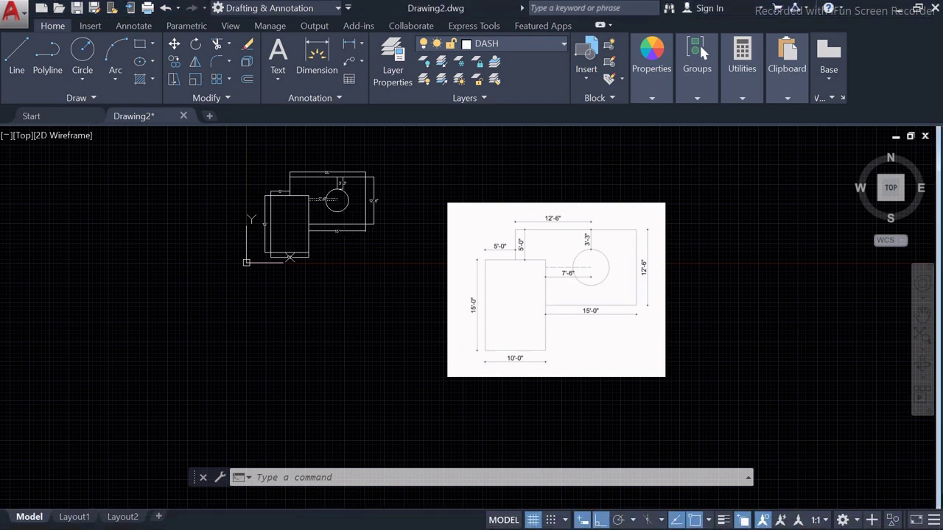
scroll(364, 287, "up", 2)
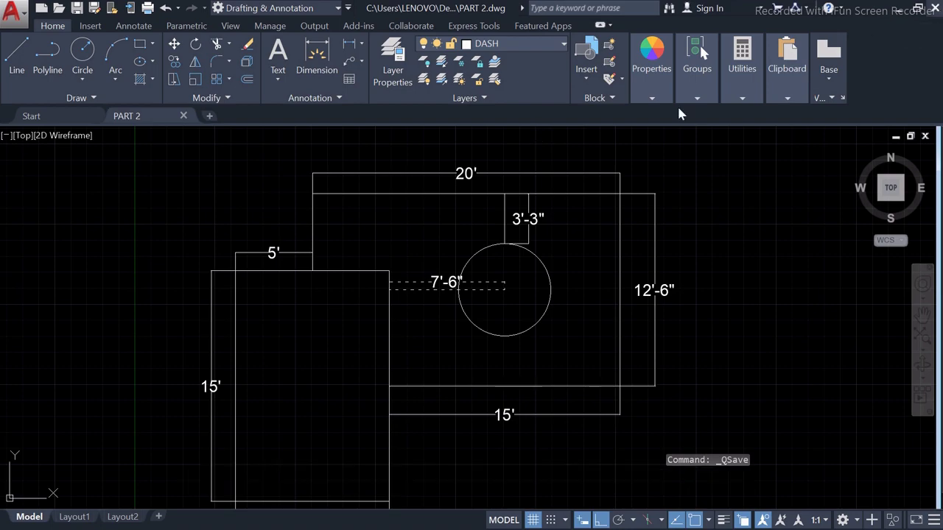
Close the PART 2 drawing and exit AutoCAD to the desktop.
key("ctrl+Tab")
key("alt+F4")
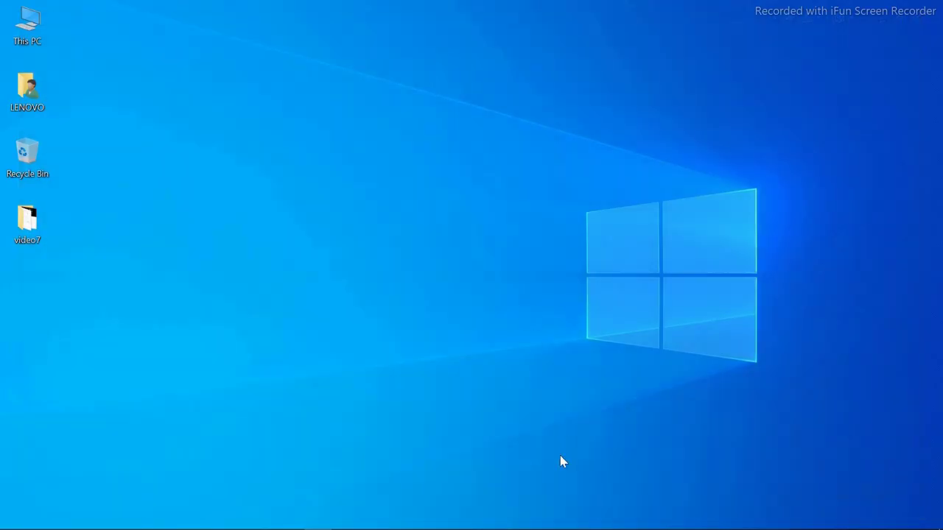